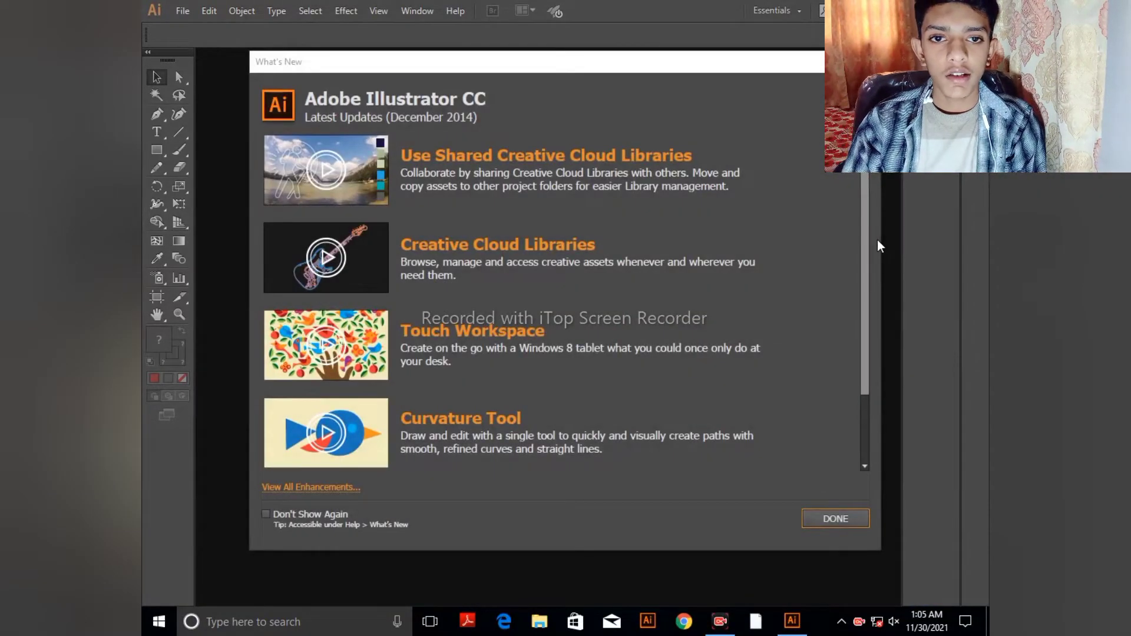
- Dismiss the What's New window
click(836, 517)
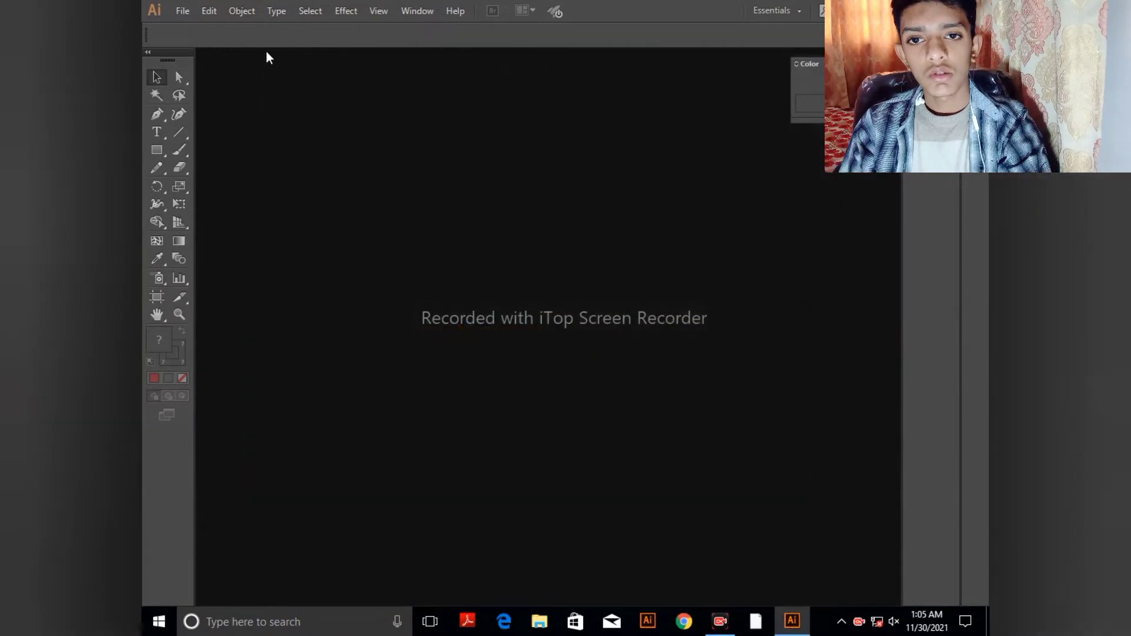
click(179, 13)
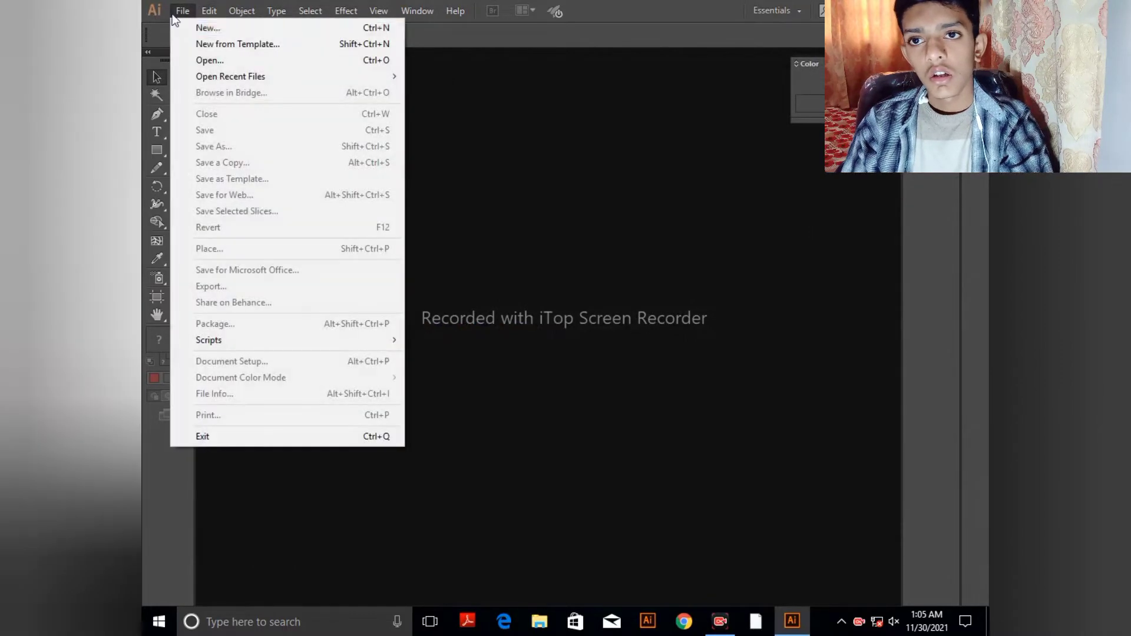
click(206, 28)
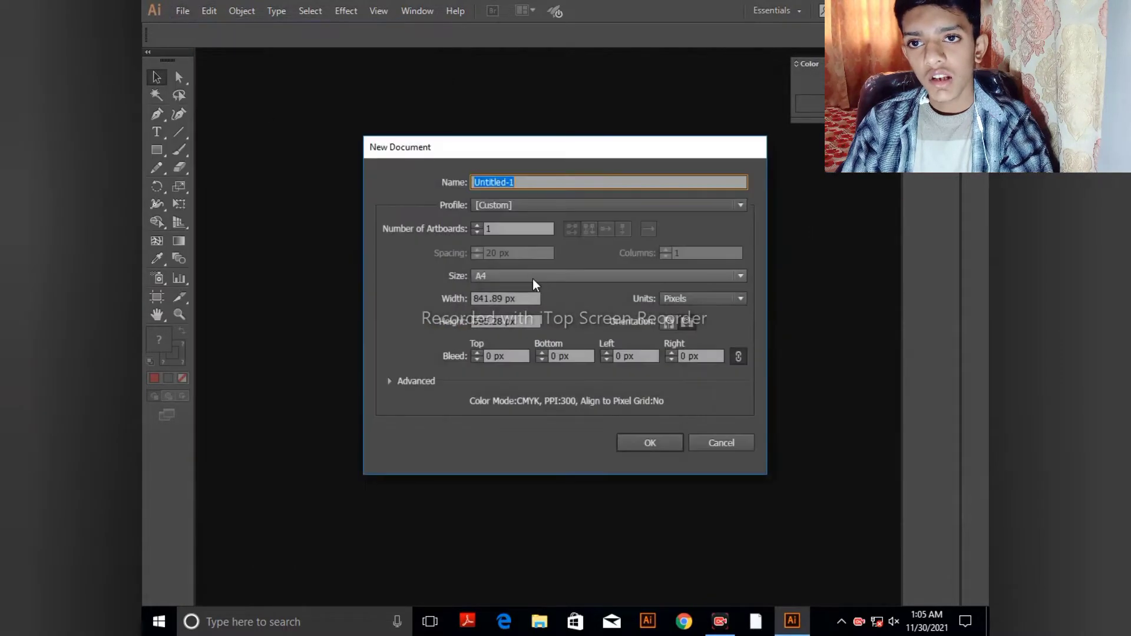
click(712, 452)
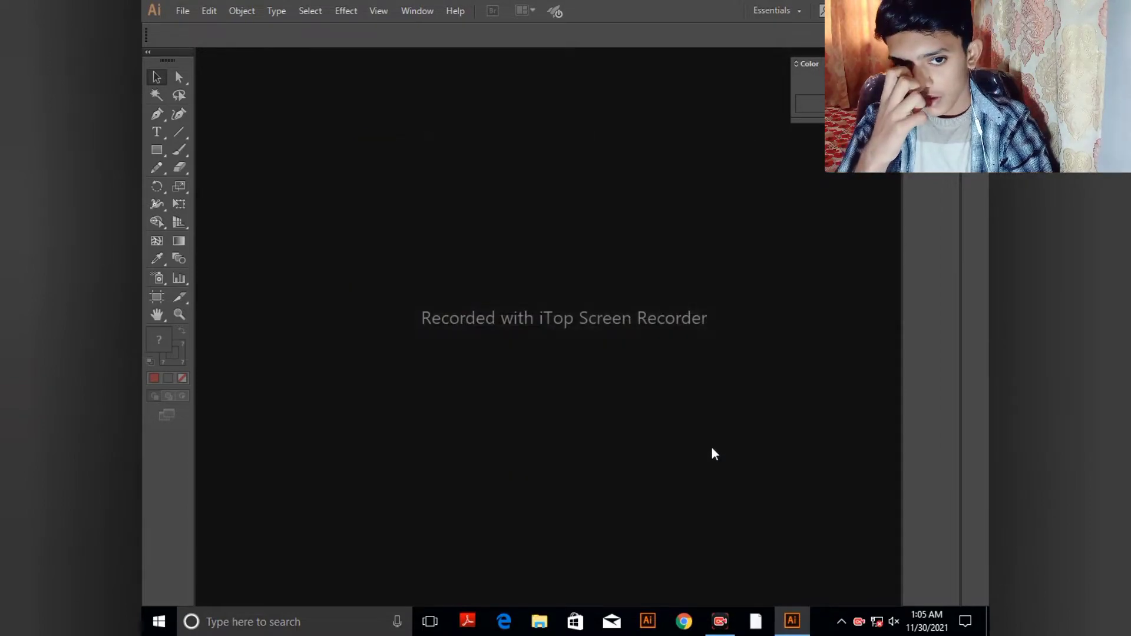
- Open the character image from the project shayan folder
key(ctrl+o)
click(382, 126)
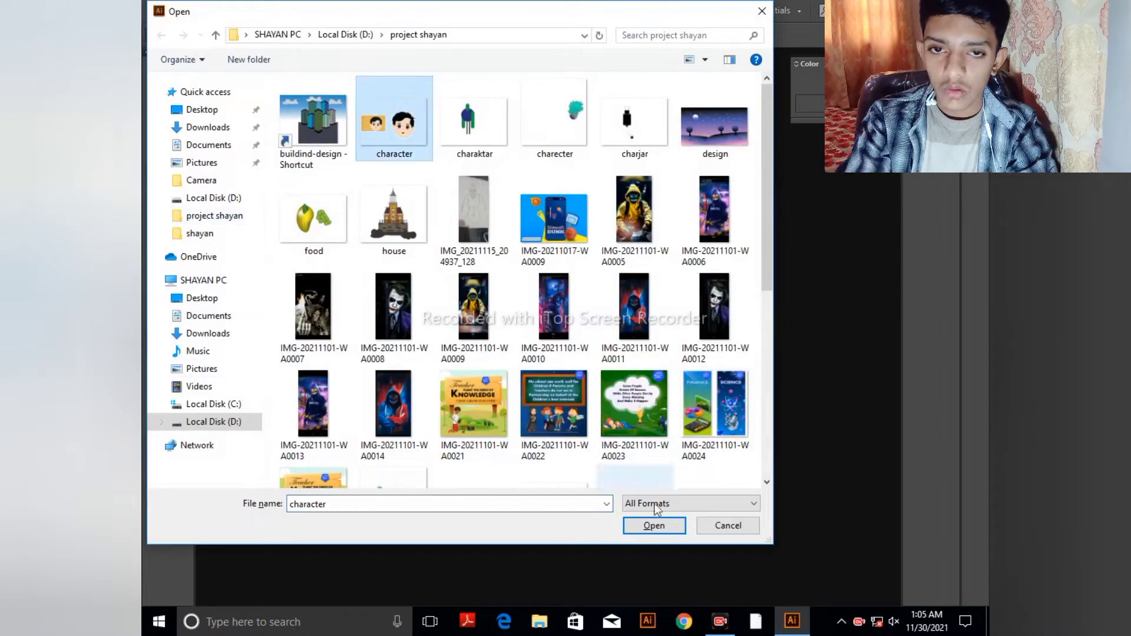
click(652, 530)
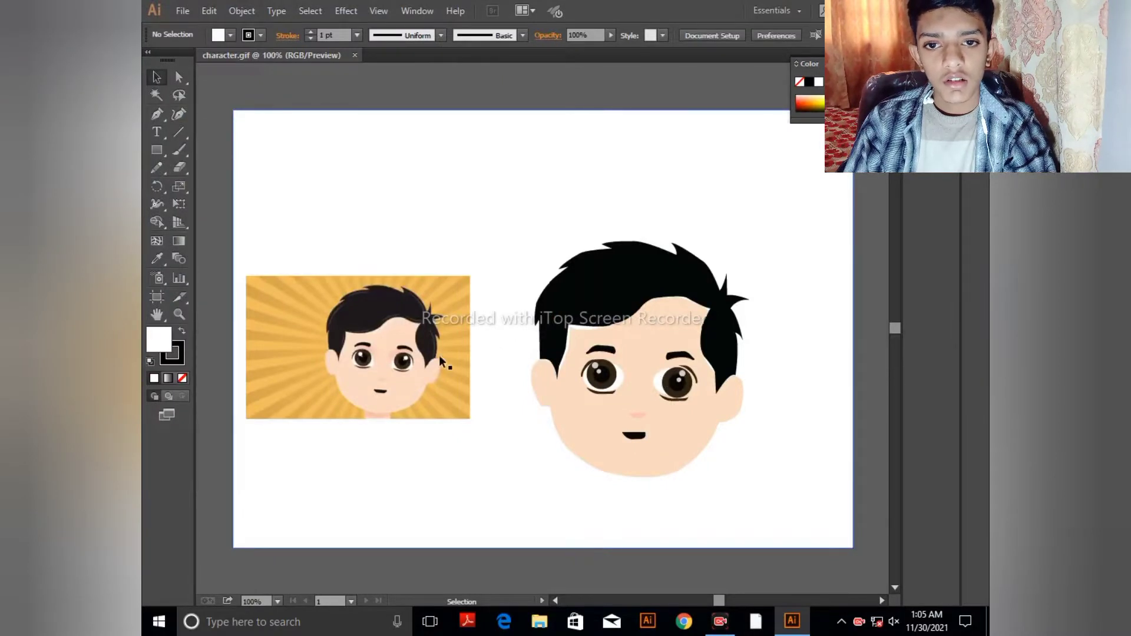
- Try to move the character image down off the artboard, and undo the move
click(157, 113)
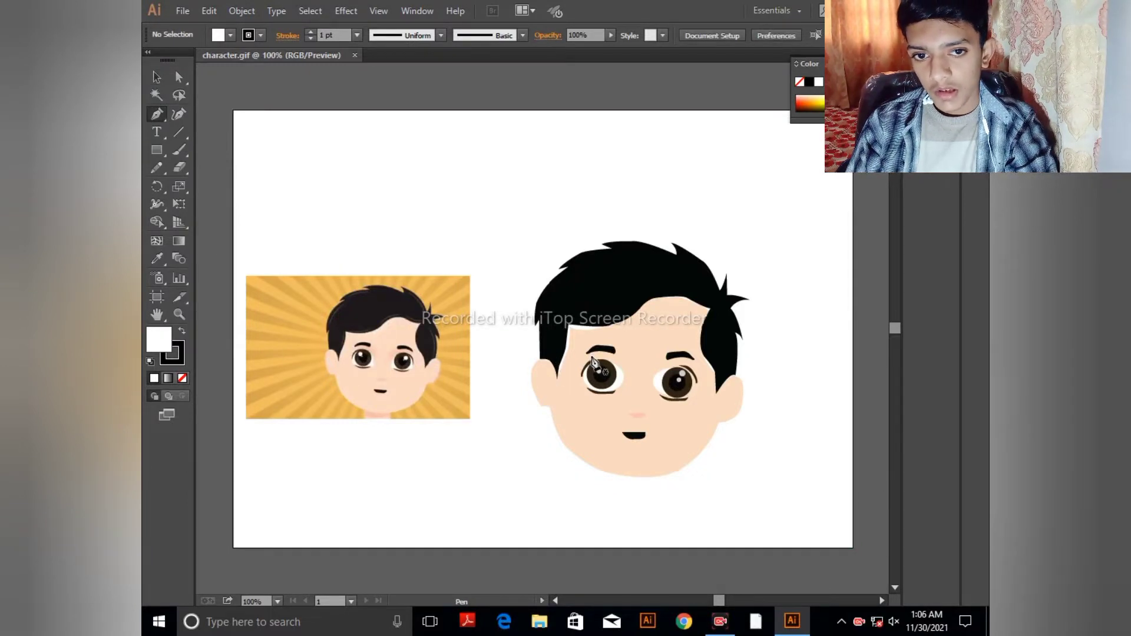
drag(589, 355, 452, 300)
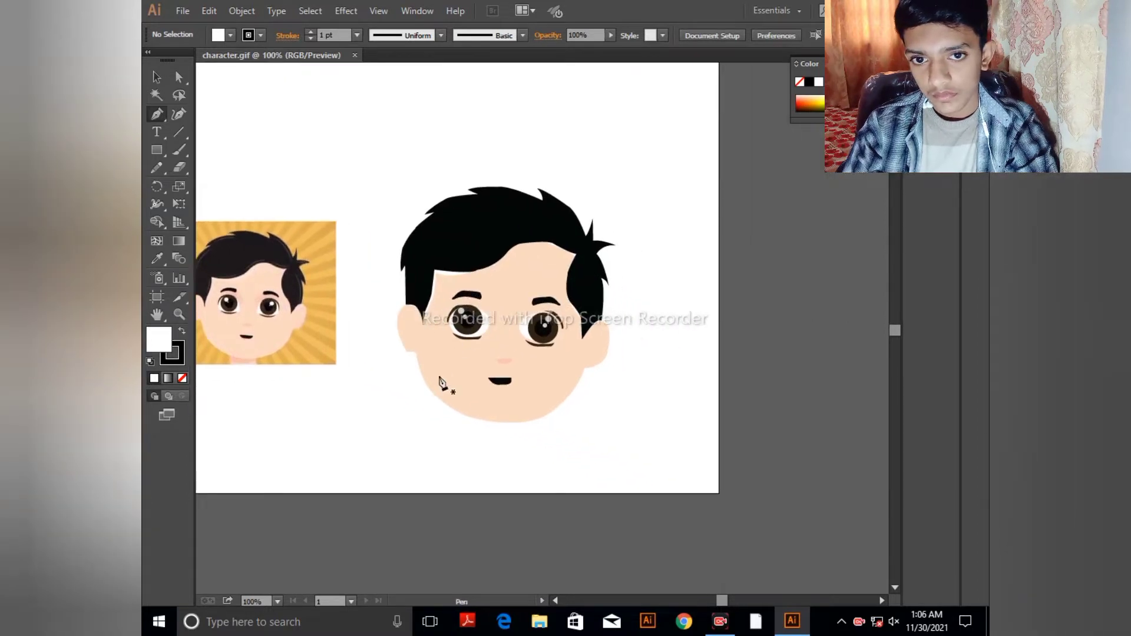
key(a)
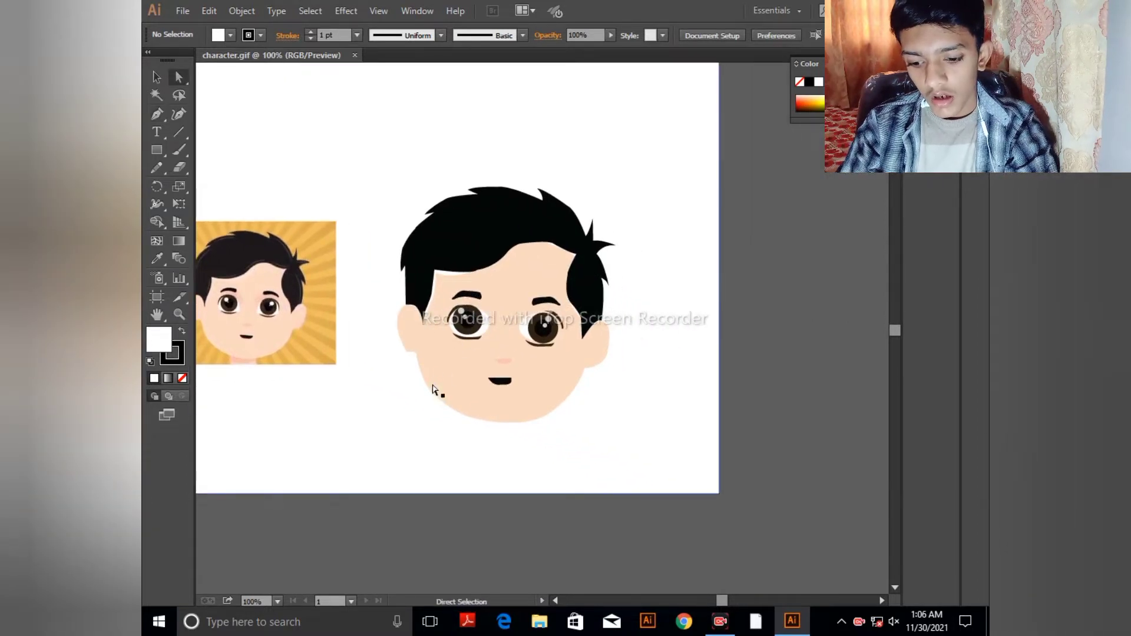
key(v)
drag(441, 359, 466, 563)
key(ctrl+z)
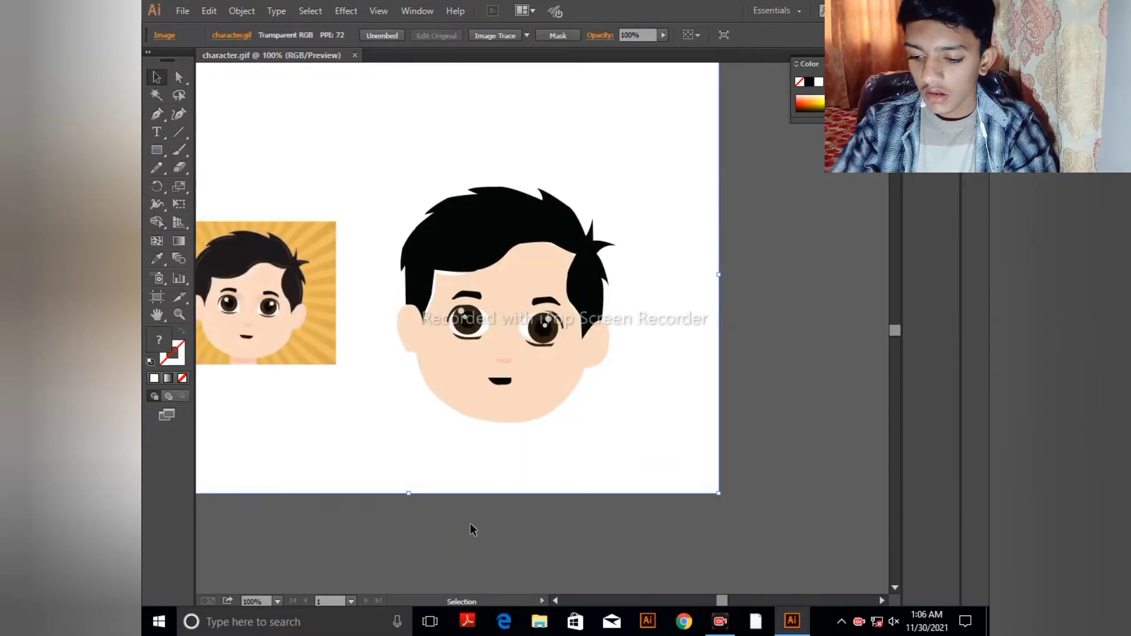
- Start a Pen path on the large head at the left sideburn's tip and curve it over the ear to the hair's outer edge
key(p)
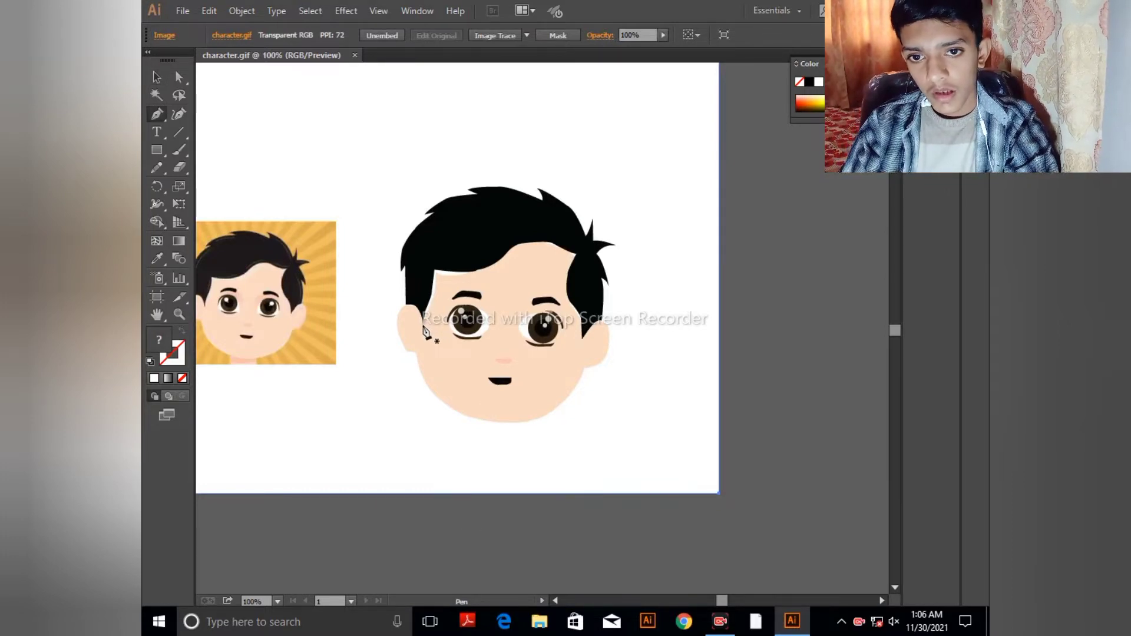
key(ctrl+plus)
key(ctrl+plus)
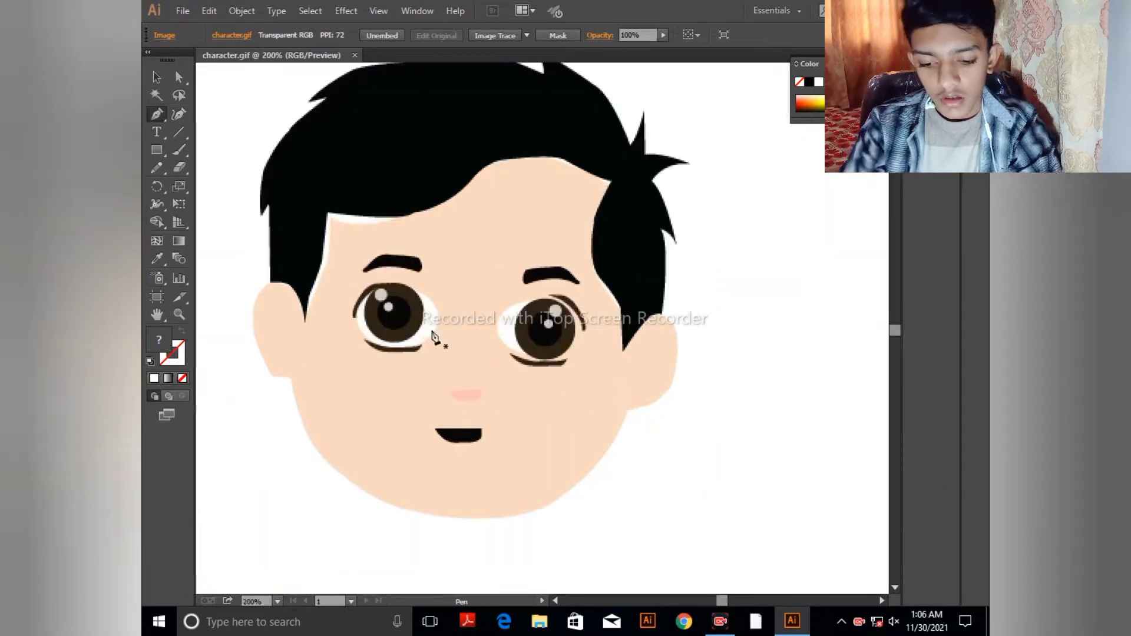
click(304, 321)
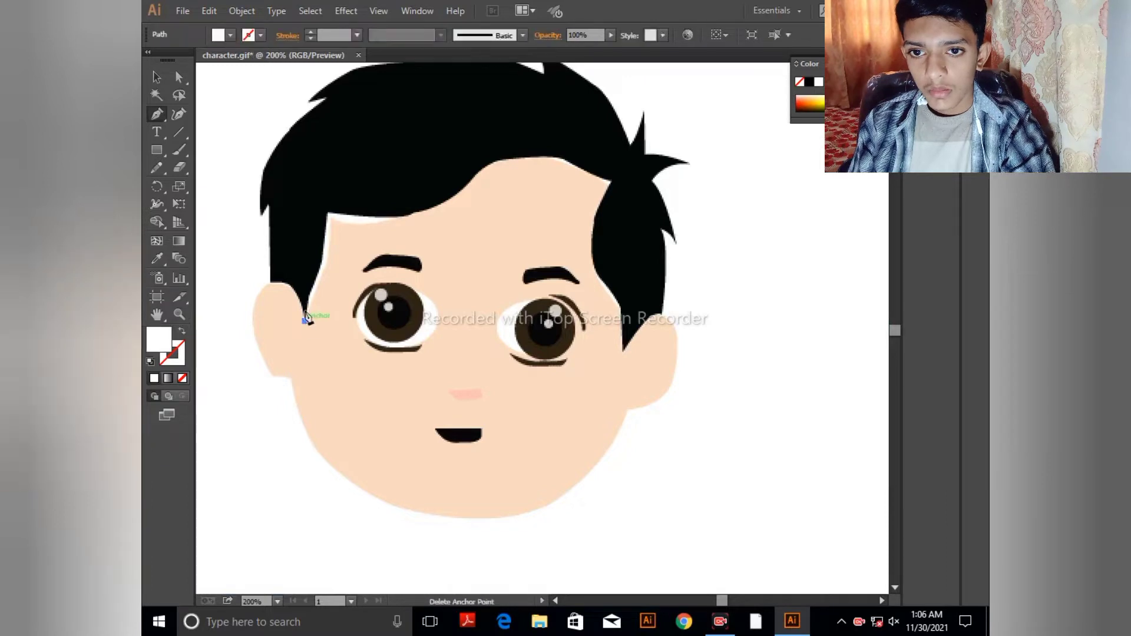
click(269, 283)
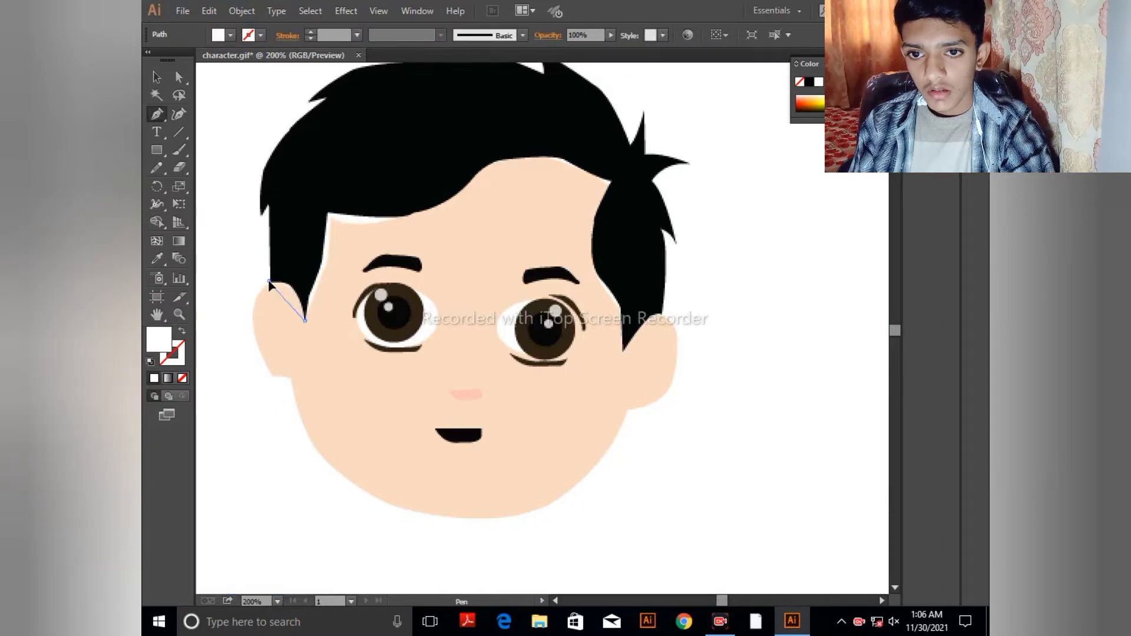
drag(259, 291, 232, 286)
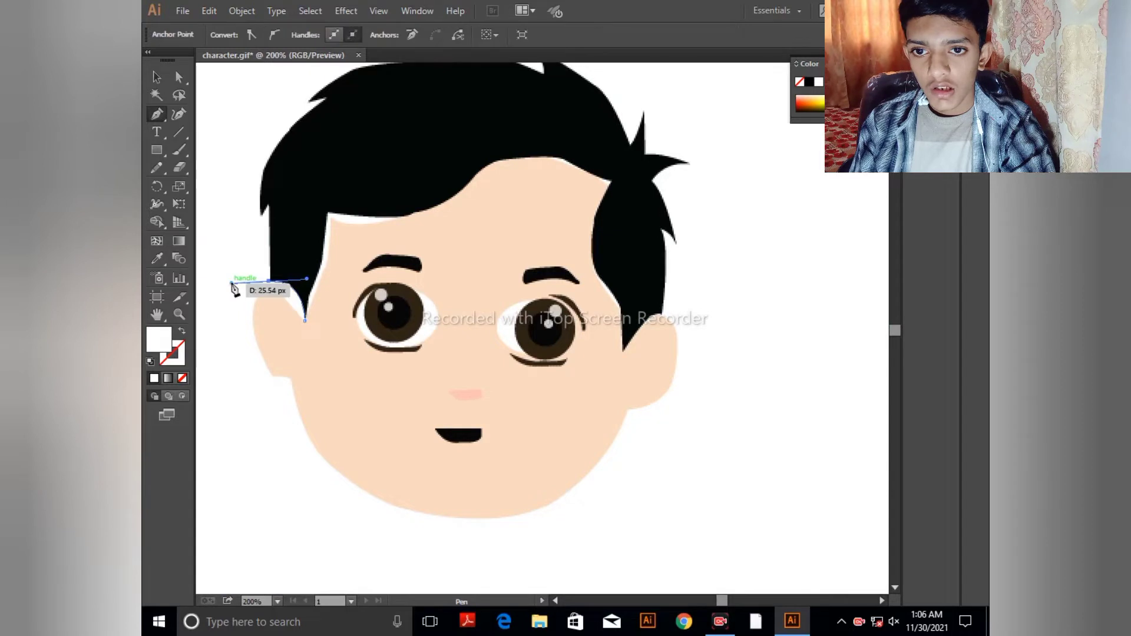
click(268, 282)
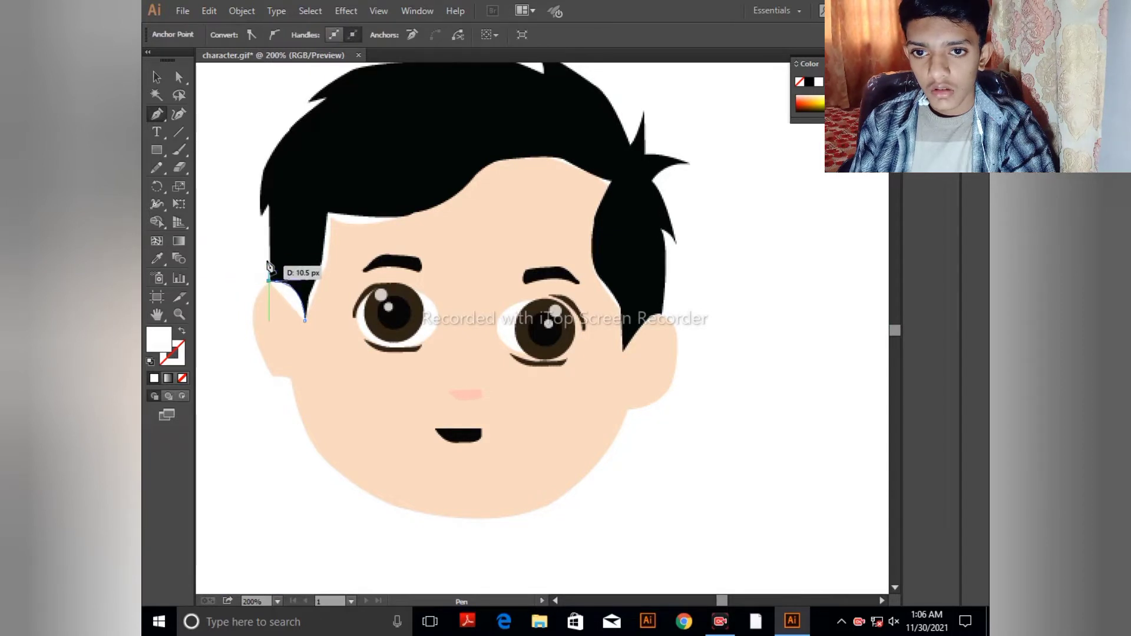
- Continue the Pen path up the left outer edge of the hair and around the two tufts on its upper left side
click(267, 209)
drag(263, 212, 413, 243)
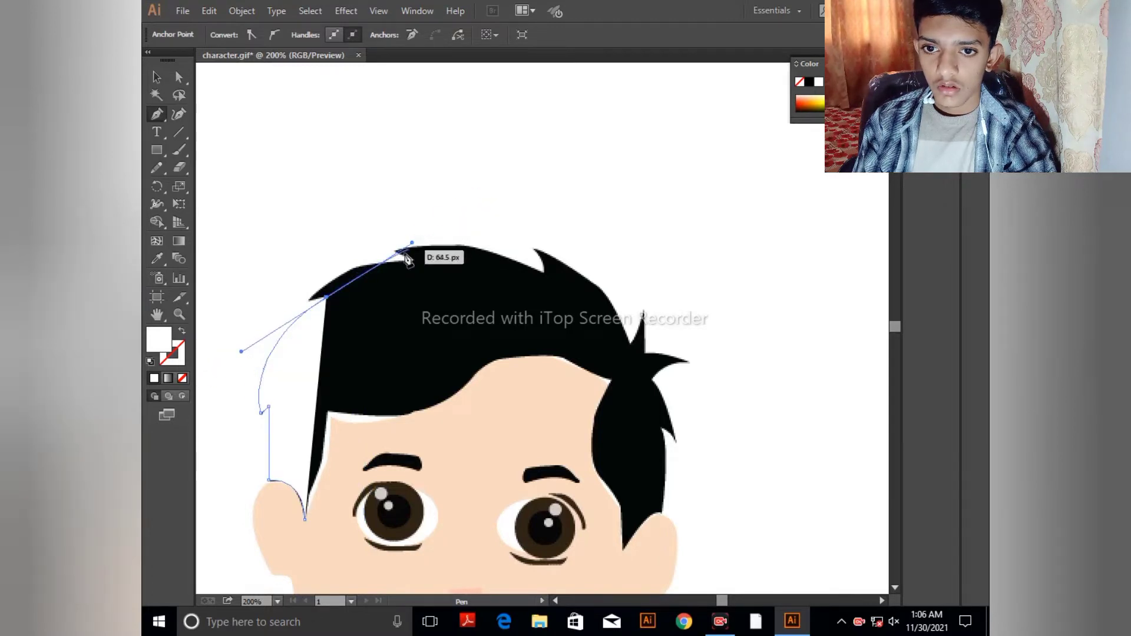
click(326, 298)
drag(318, 300, 313, 303)
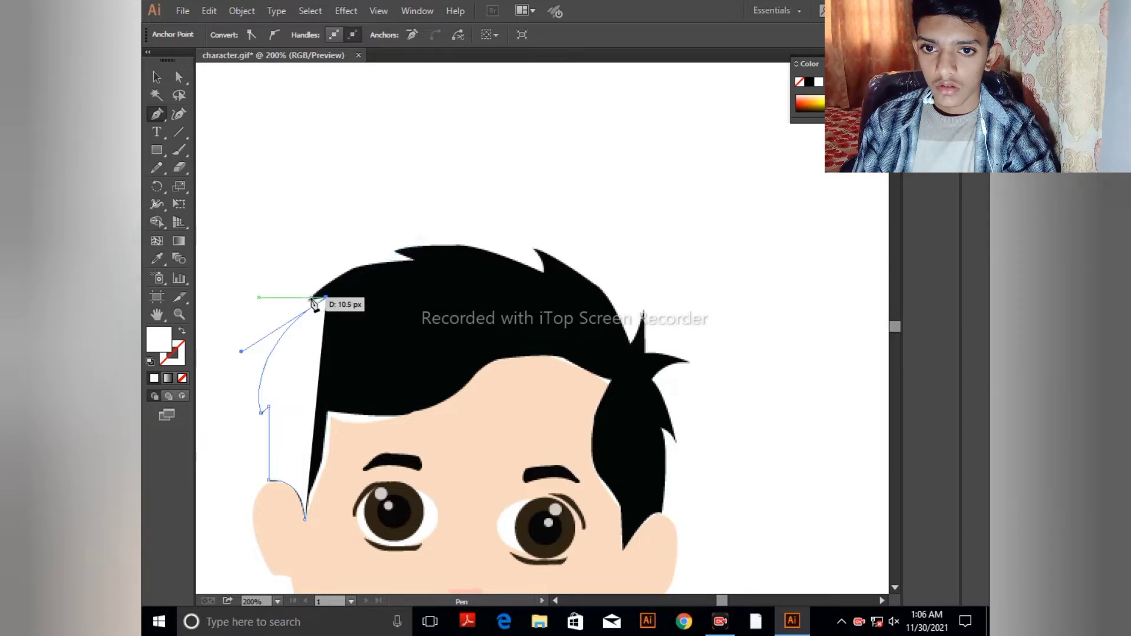
click(310, 298)
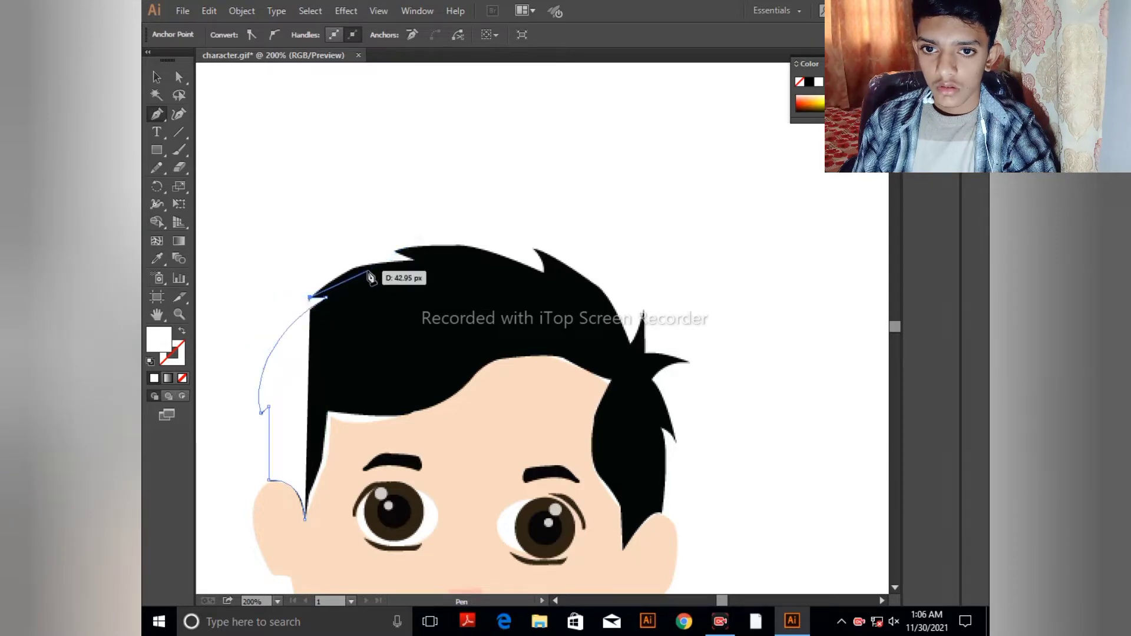
click(419, 260)
- Trace the top of the hair with curved segments, around the top tuft and down to the base of the upright spike
drag(422, 263, 612, 304)
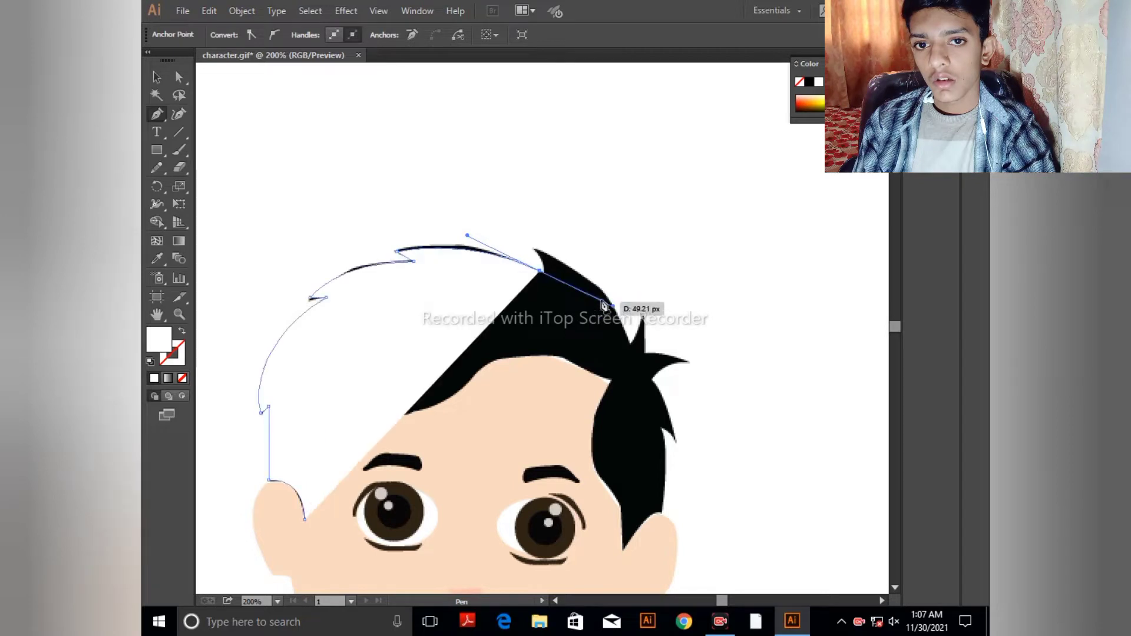
click(540, 272)
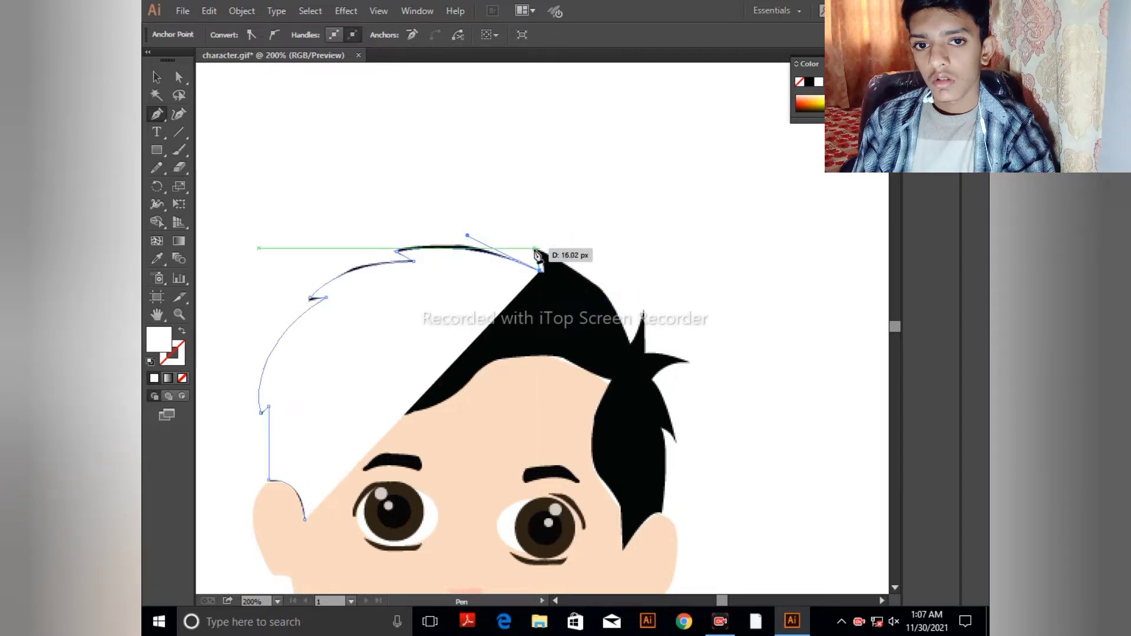
click(532, 248)
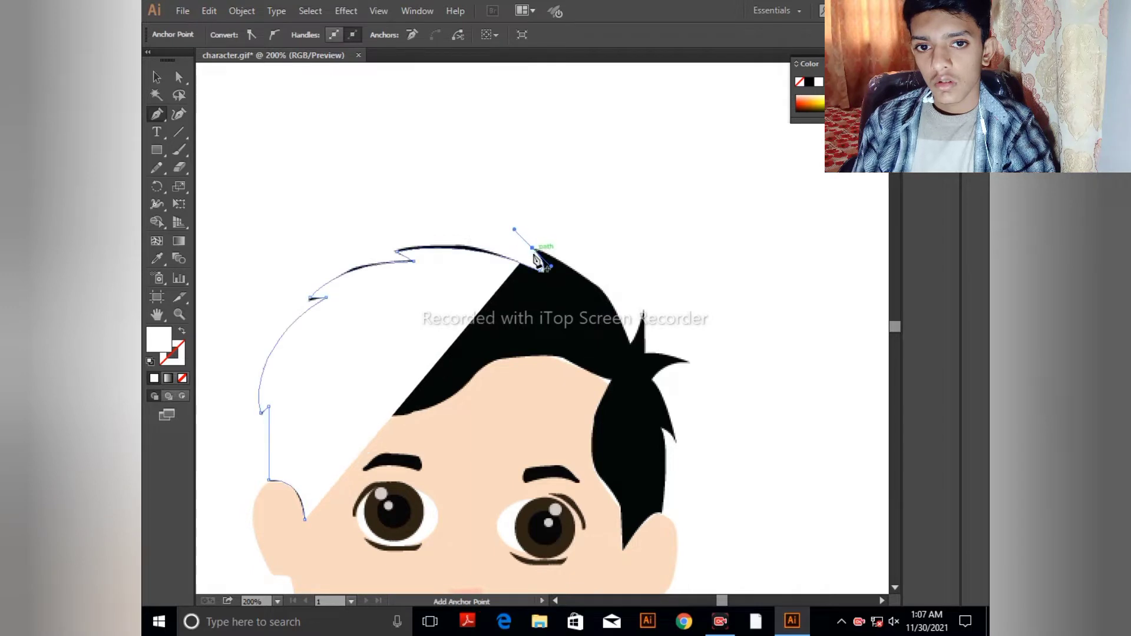
click(532, 248)
drag(533, 248, 640, 406)
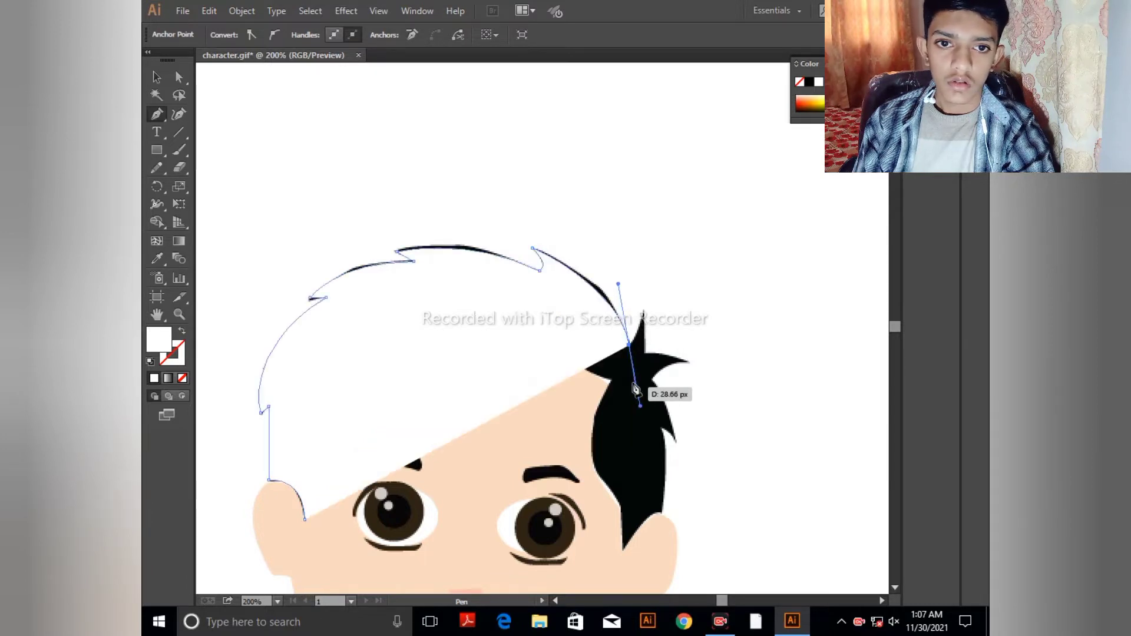
click(629, 345)
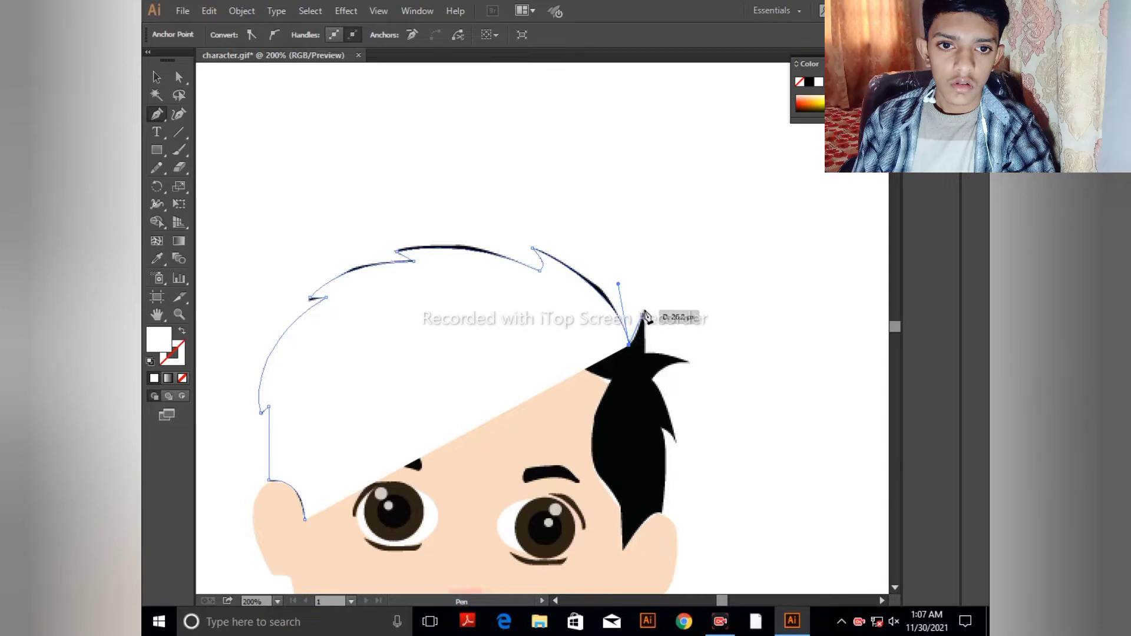
- Outline the upright spike and the sideways-pointing spike on the right side of the hair with corner anchors
click(644, 312)
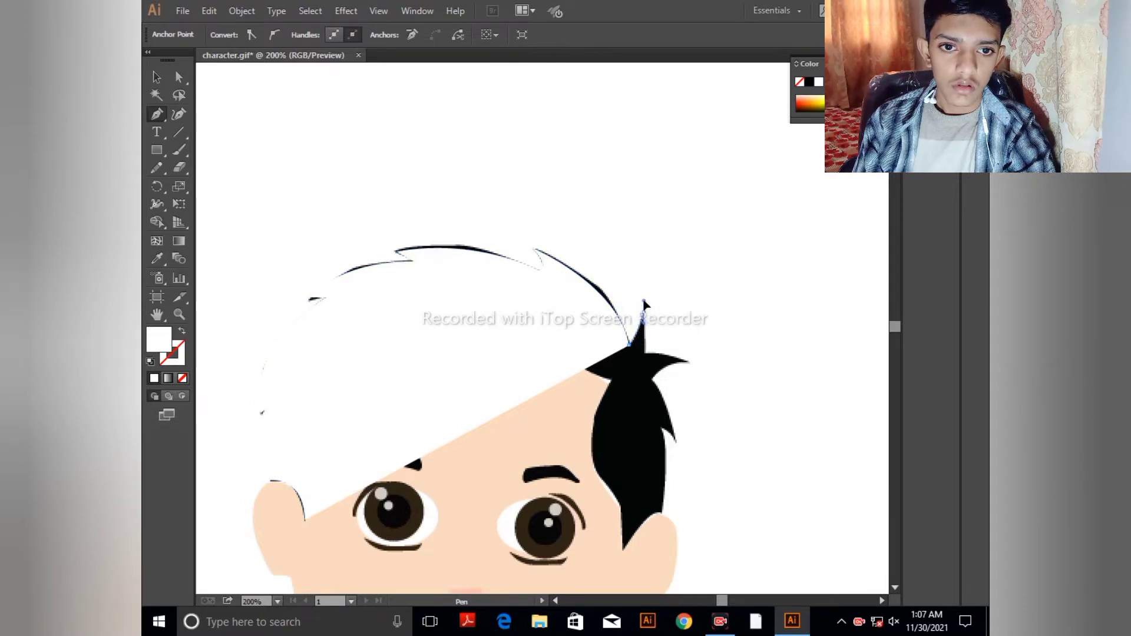
drag(643, 301, 644, 301)
click(643, 311)
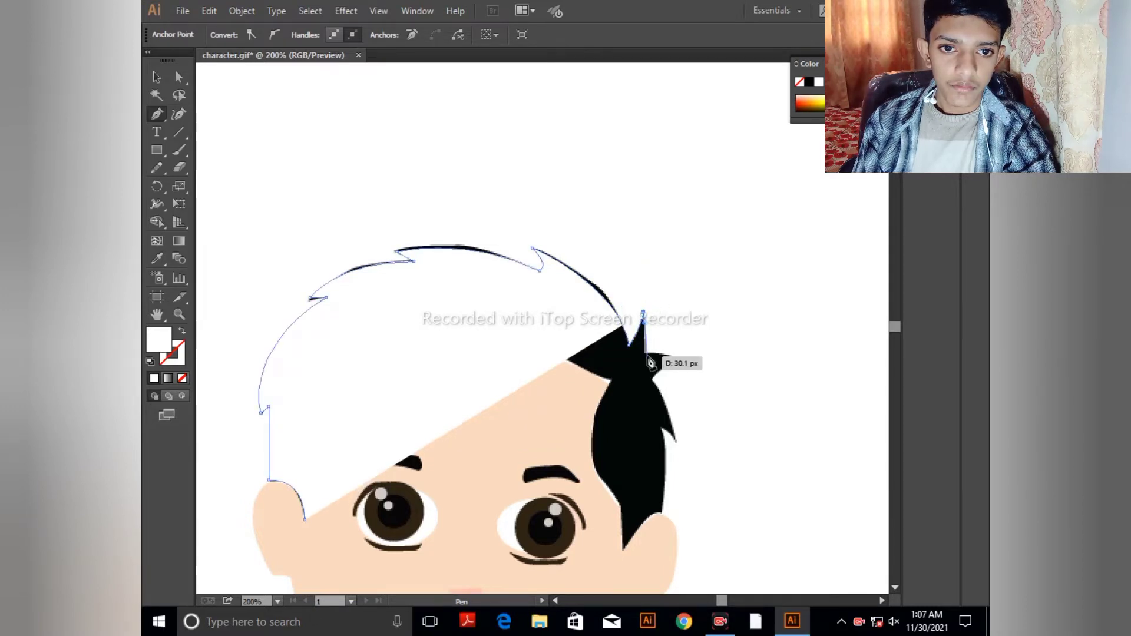
click(645, 353)
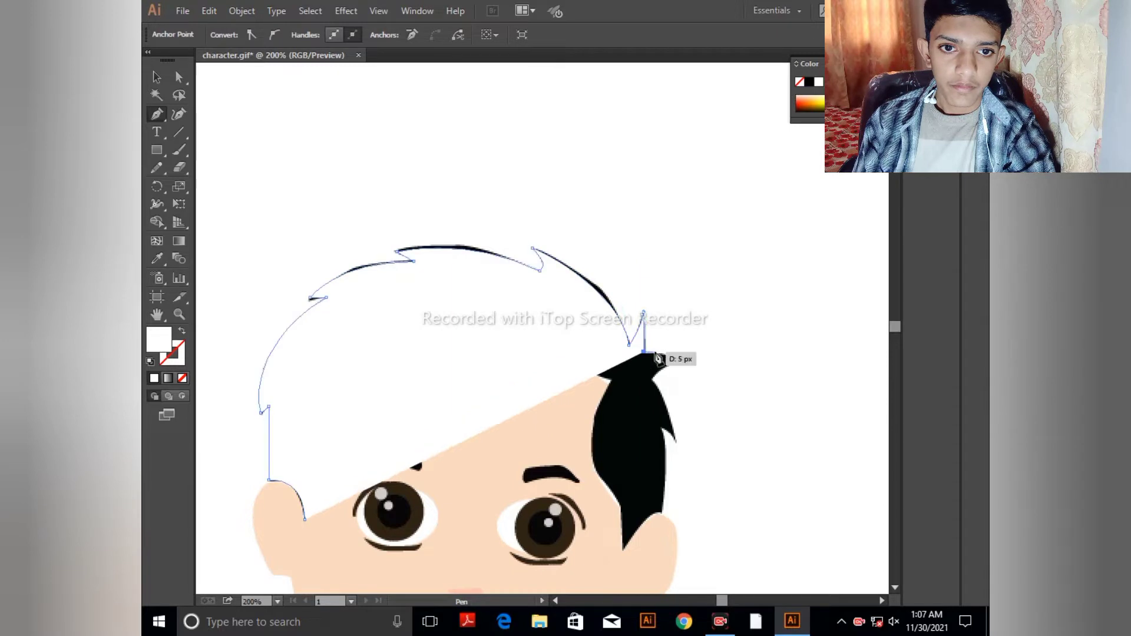
click(690, 361)
drag(687, 357, 687, 360)
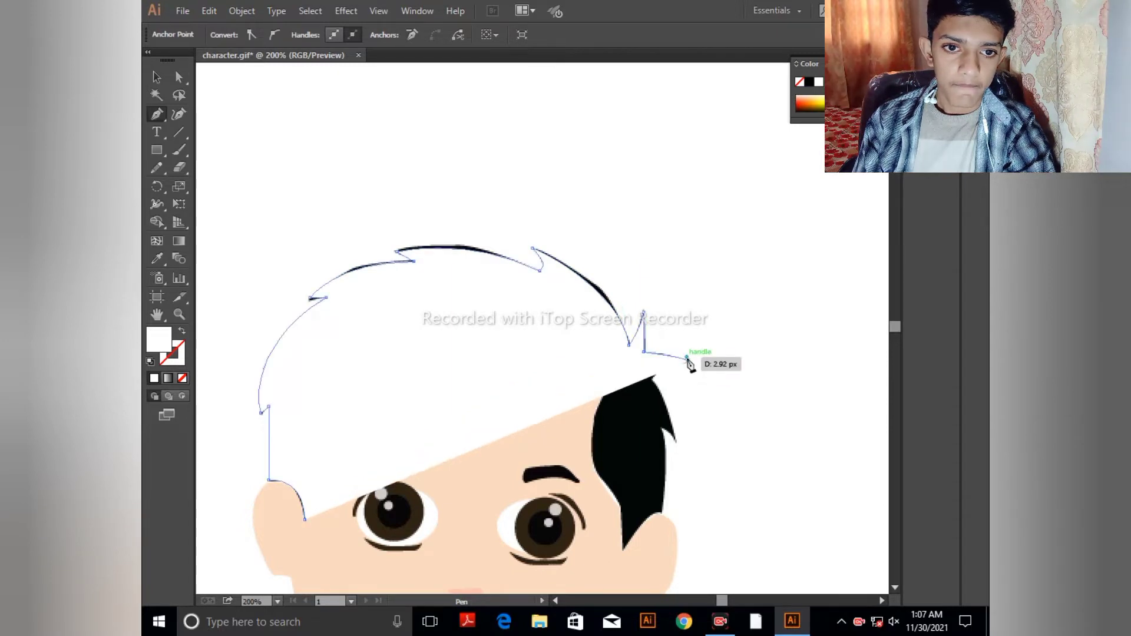
click(653, 378)
drag(652, 383, 652, 387)
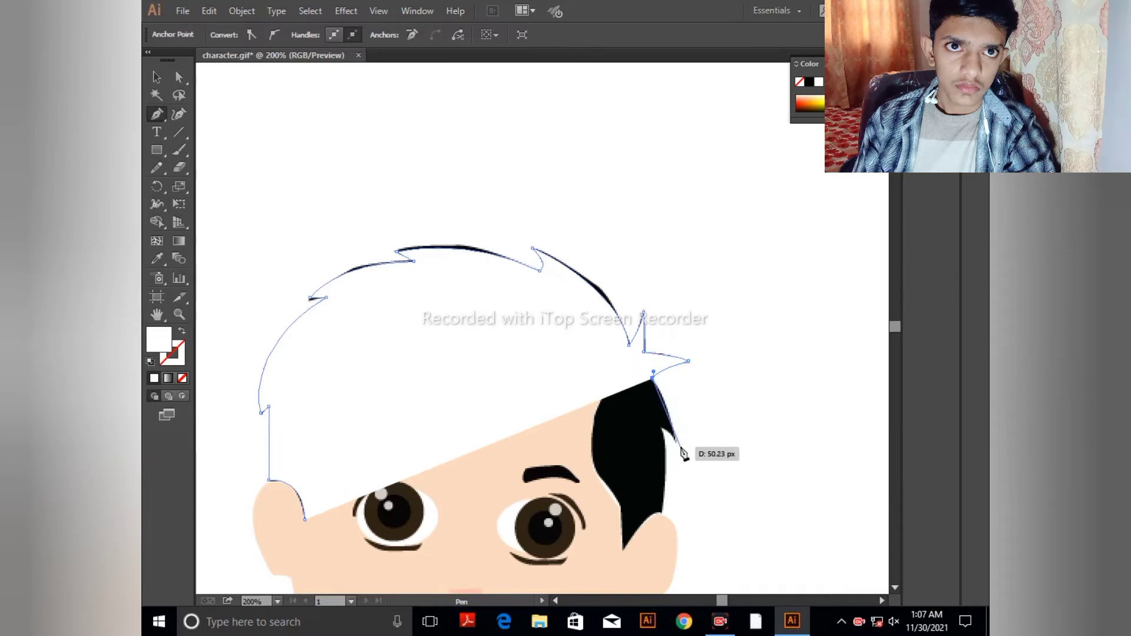
- Trace the lower right hair tuft, swapping the path's fill and stroke to leave it with no fill and a white stroke
drag(676, 442, 680, 464)
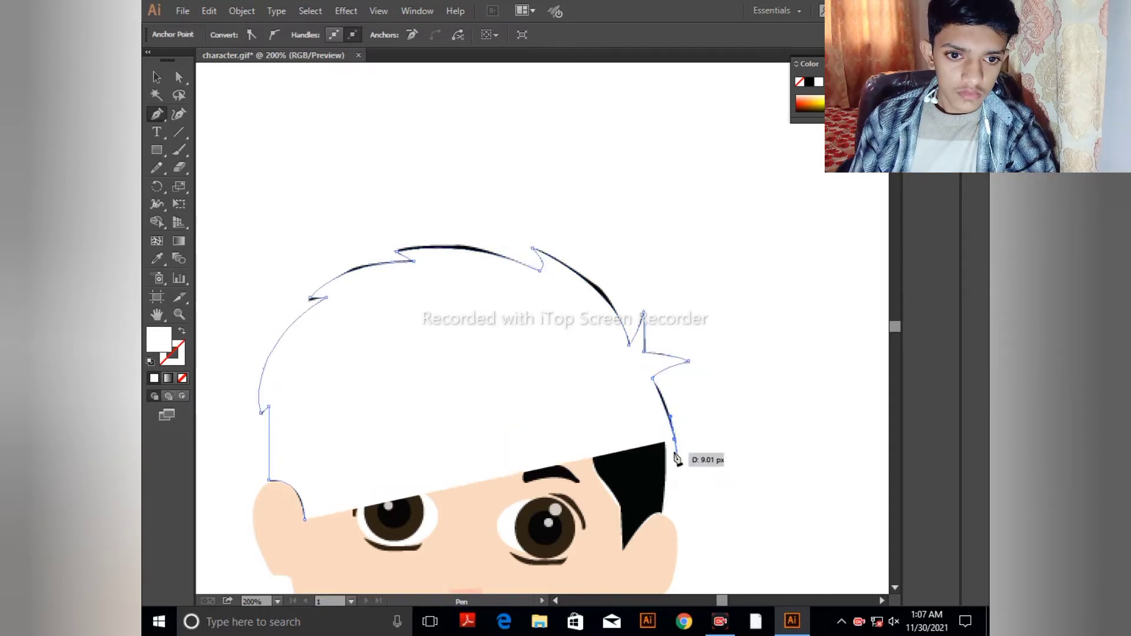
click(675, 440)
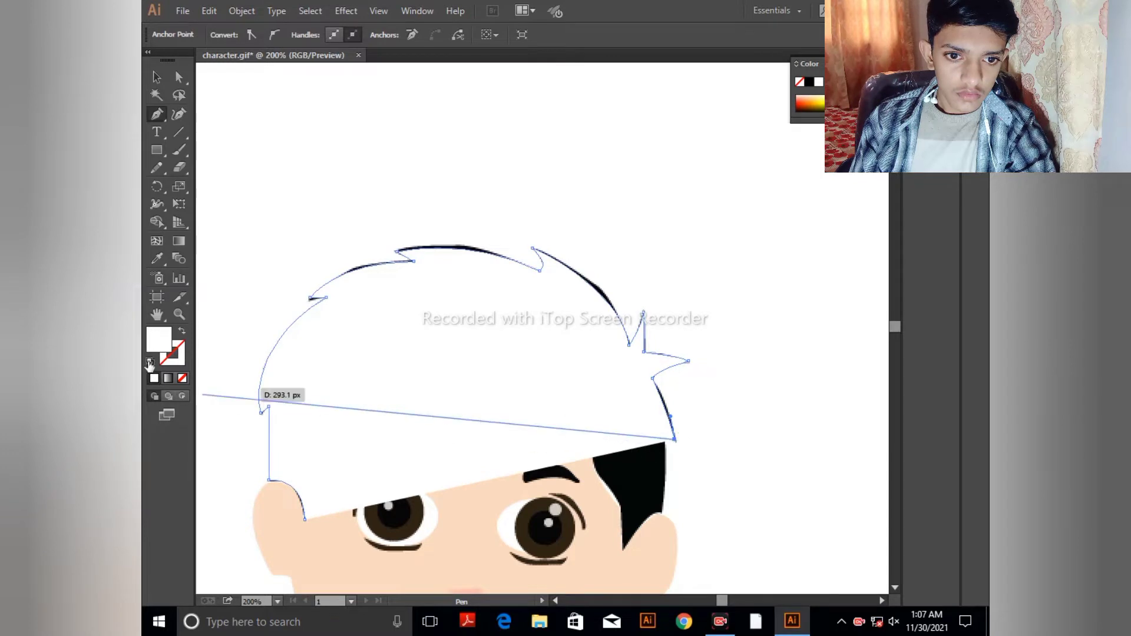
click(181, 334)
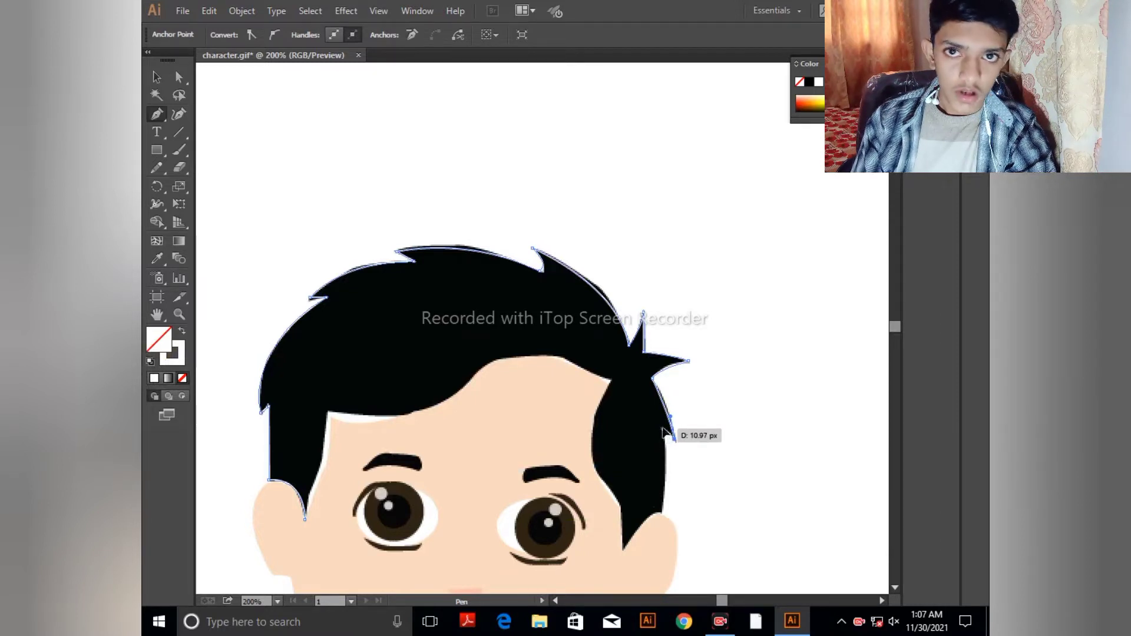
click(663, 429)
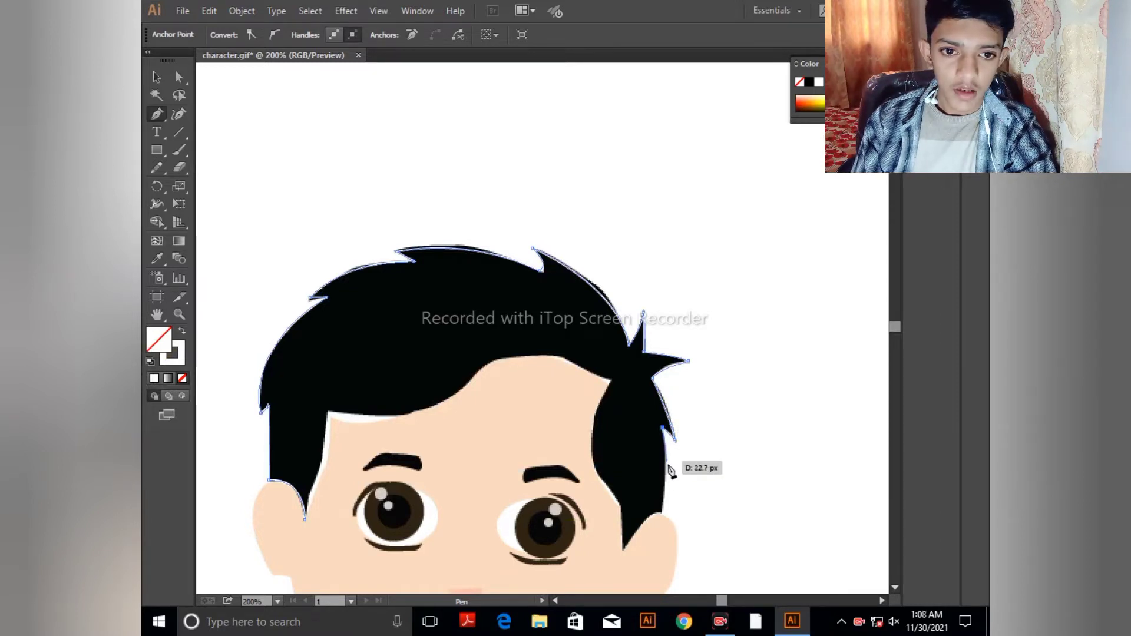
- Extend the hair path down the right side and along the ear to a corner at the right sideburn's tip
click(660, 511)
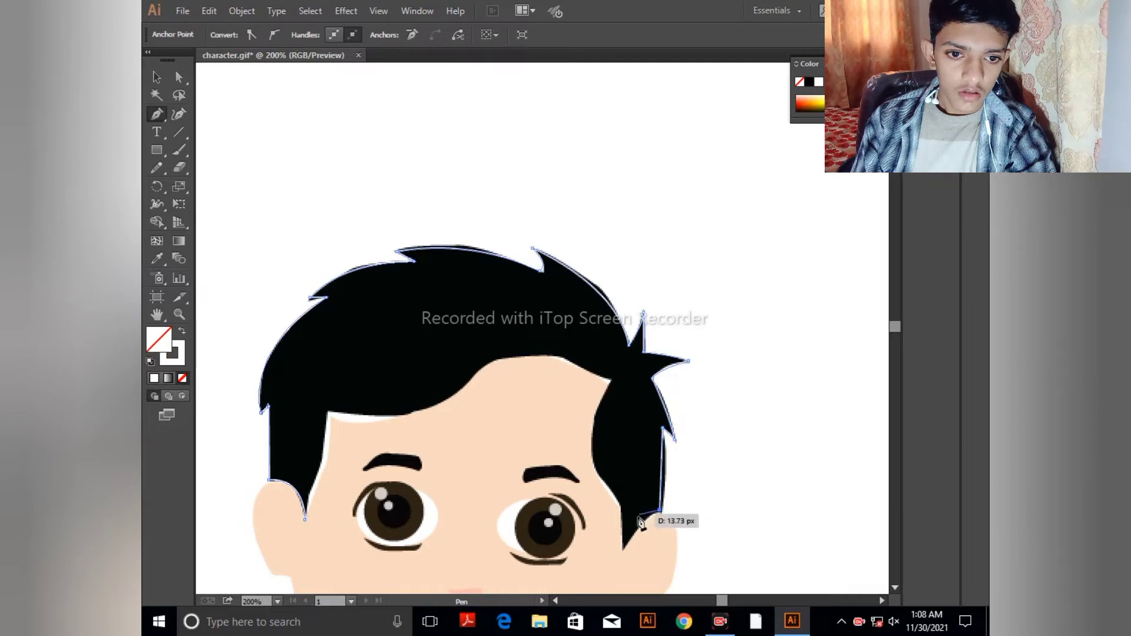
click(623, 551)
drag(621, 557, 620, 564)
click(622, 550)
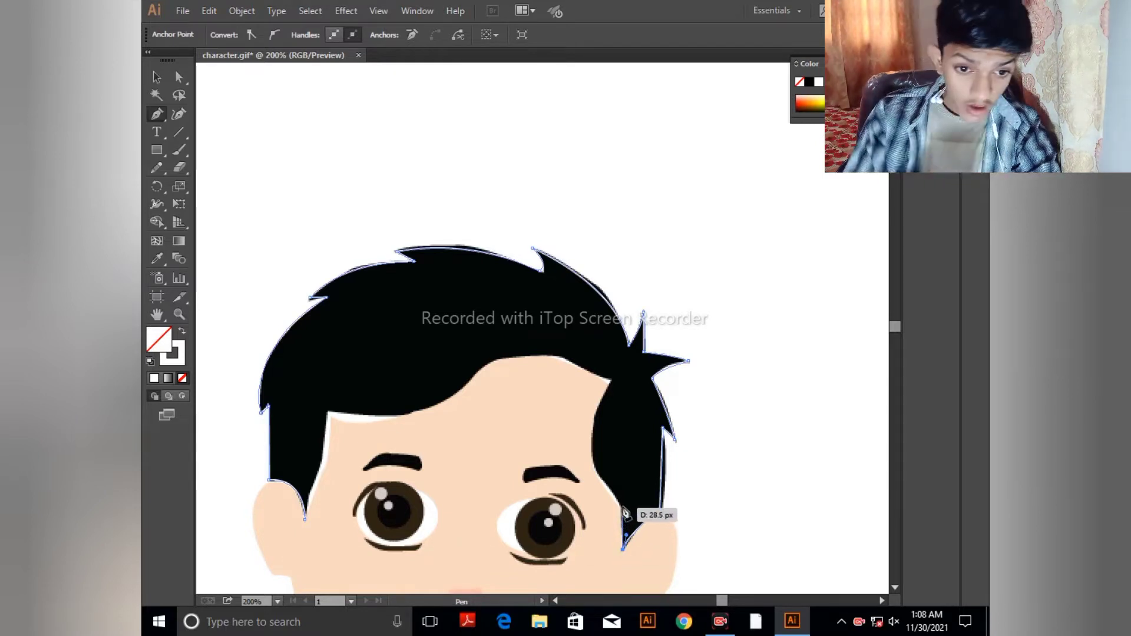
- Trace the inner edge of the right sideburn up to the hairline corner, then along to the top of the forehead
click(622, 505)
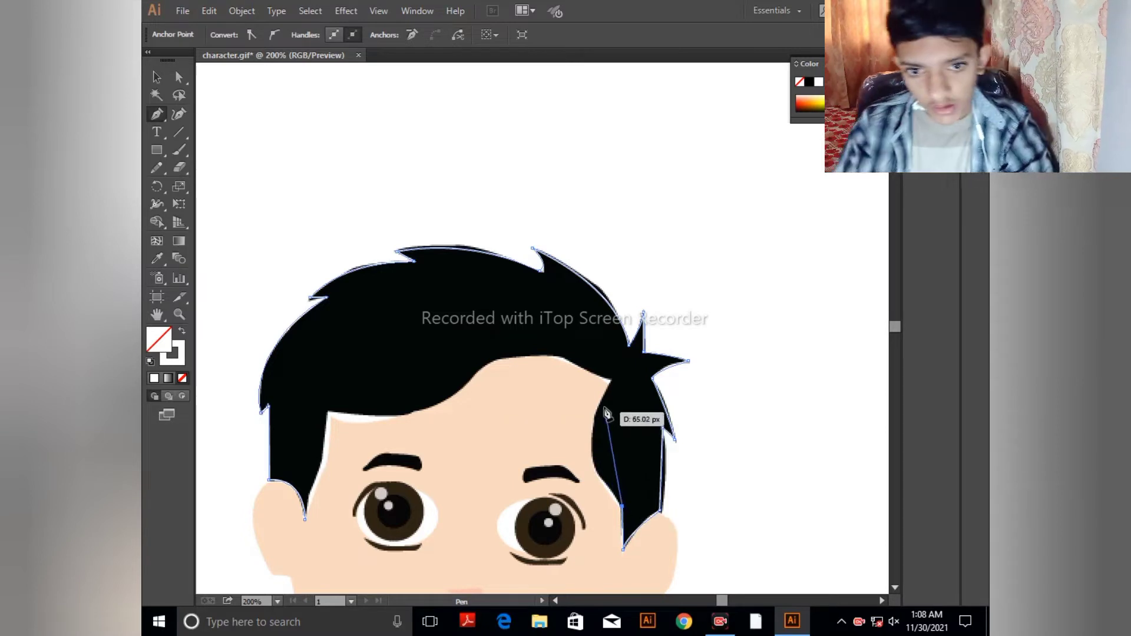
drag(607, 396, 648, 338)
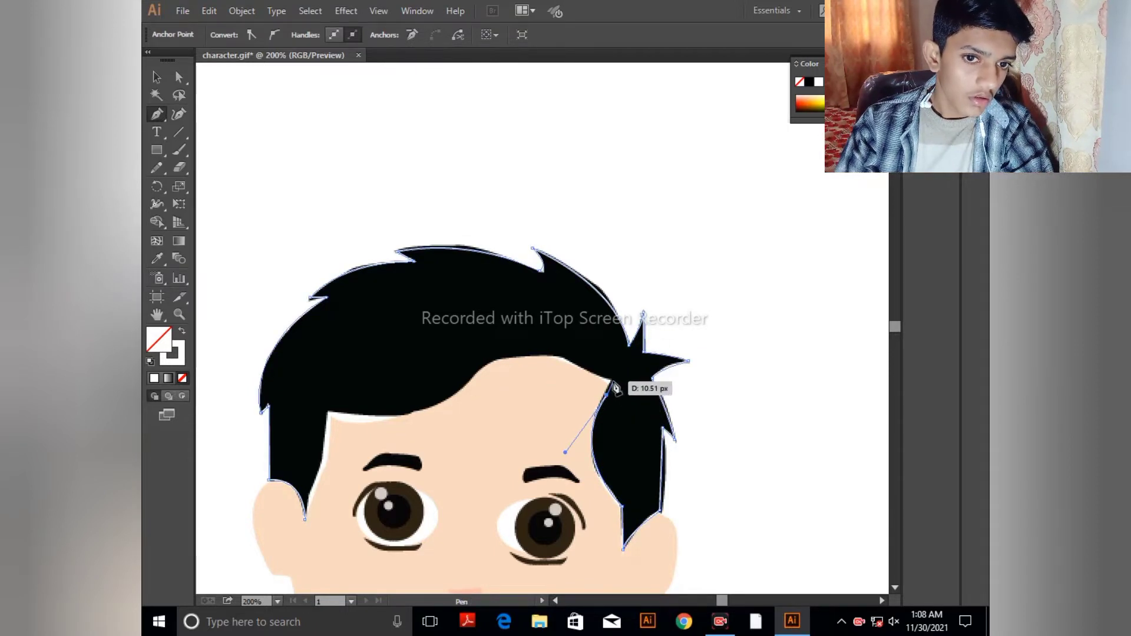
click(608, 394)
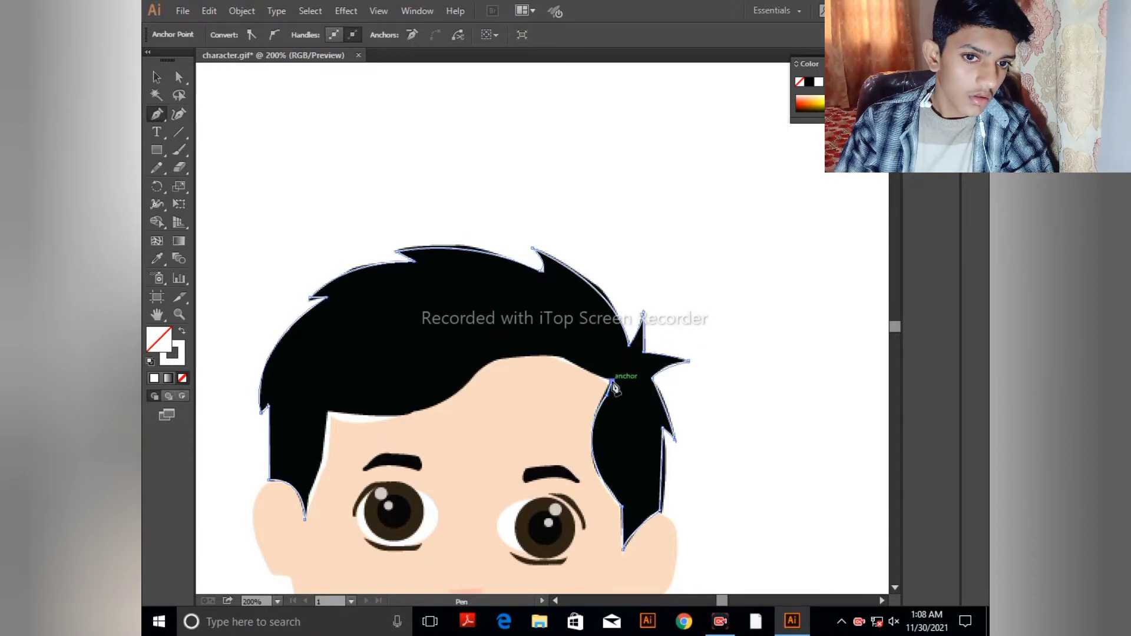
click(565, 357)
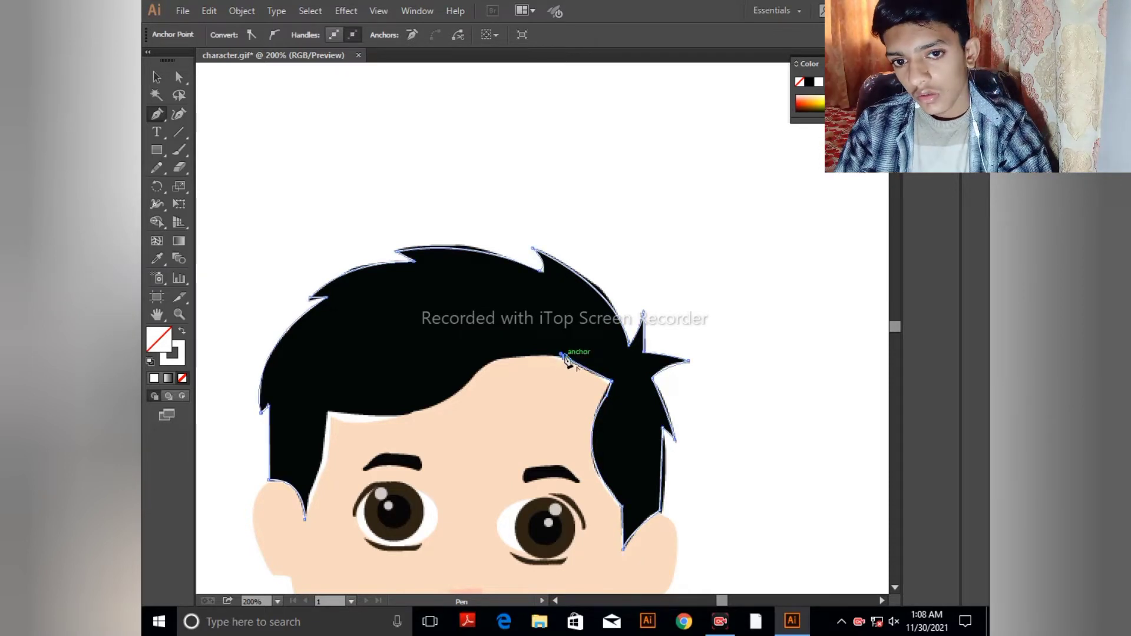
- Trace the fringe across the forehead and down the inner edge of the left sideburn, closing the hair path at its tip
click(492, 361)
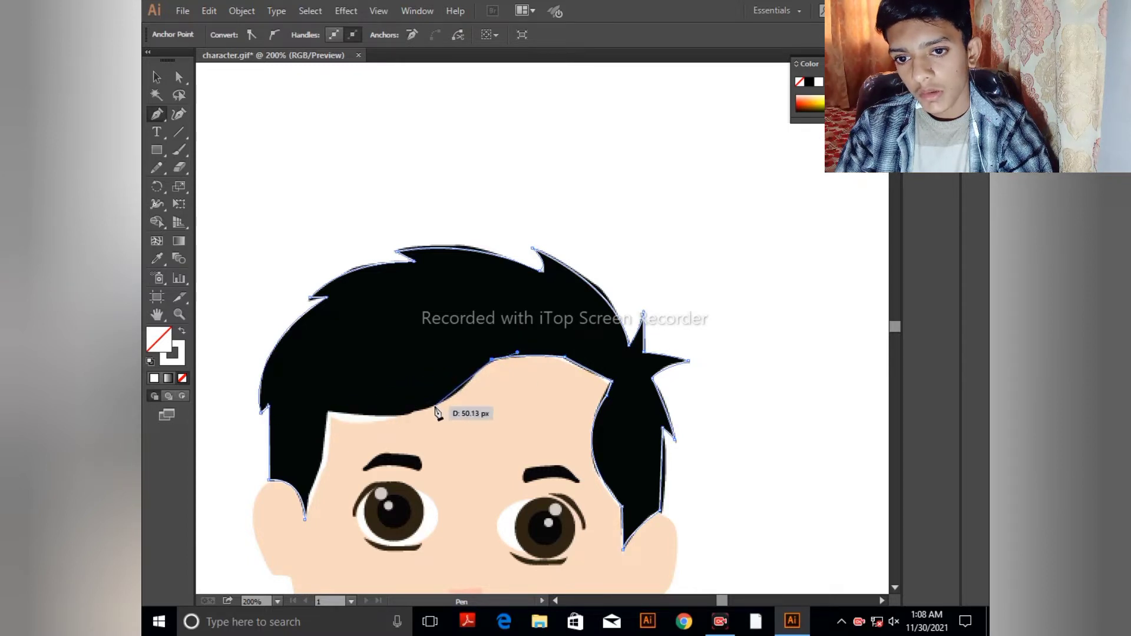
drag(434, 406, 415, 415)
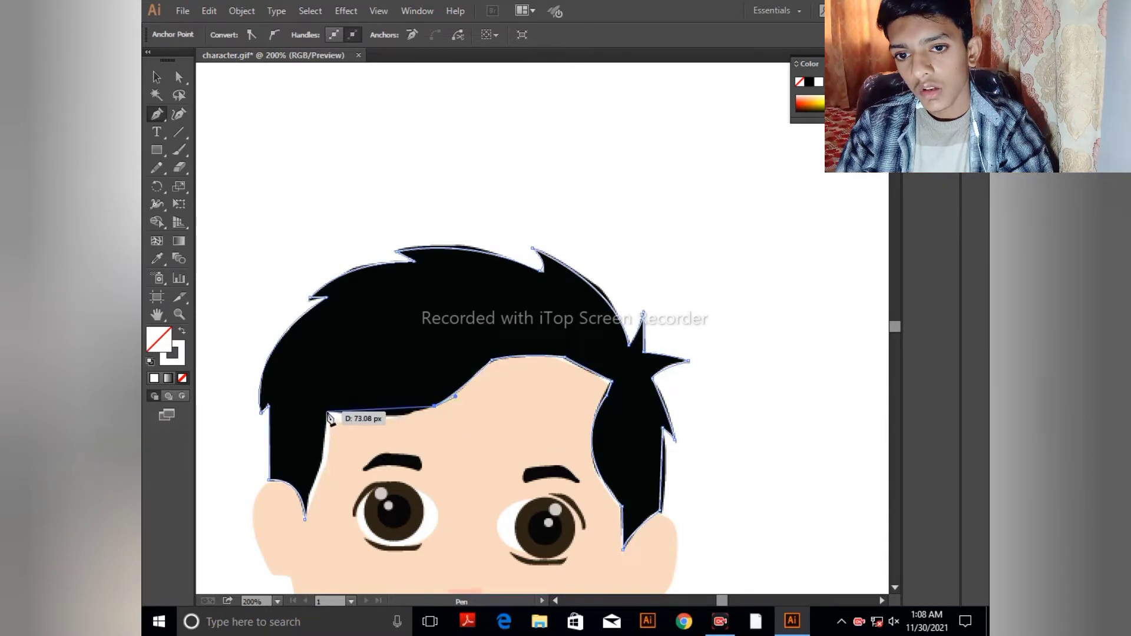
drag(328, 413, 291, 410)
drag(283, 408, 307, 526)
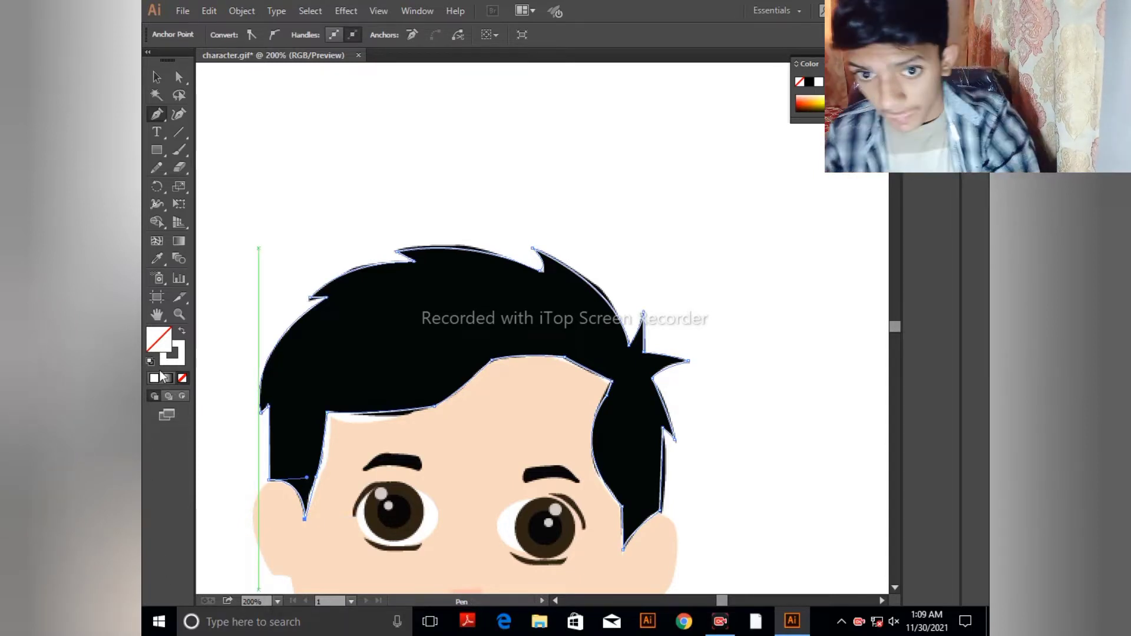
- Swap the hair path's fill and stroke, and set the fill color to black (000000) with no stroke
double_click(172, 356)
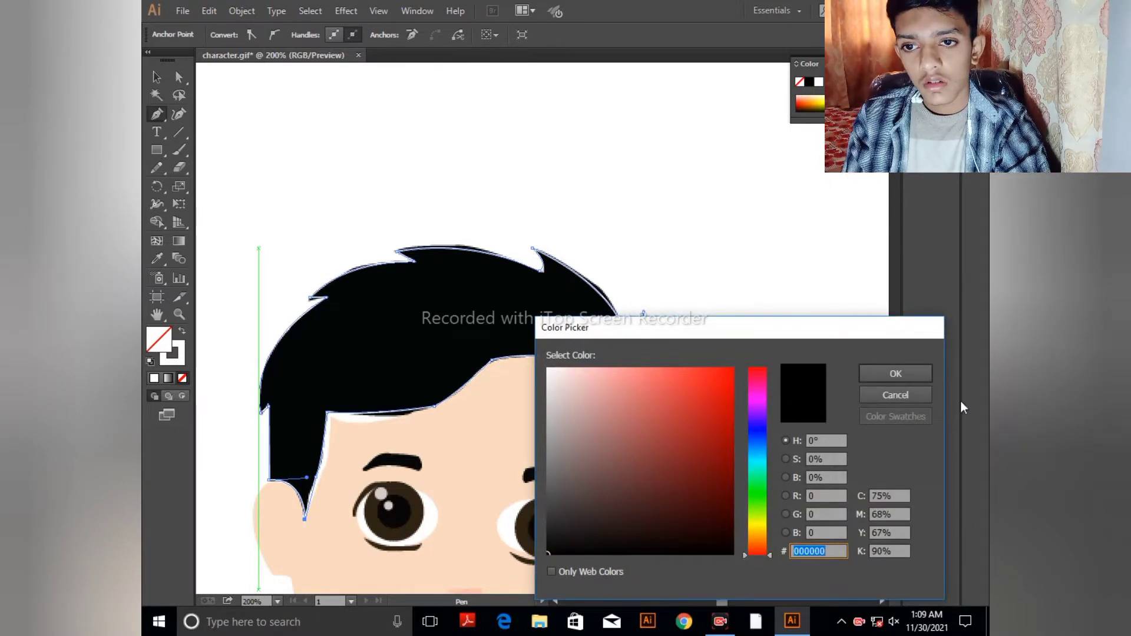
click(911, 393)
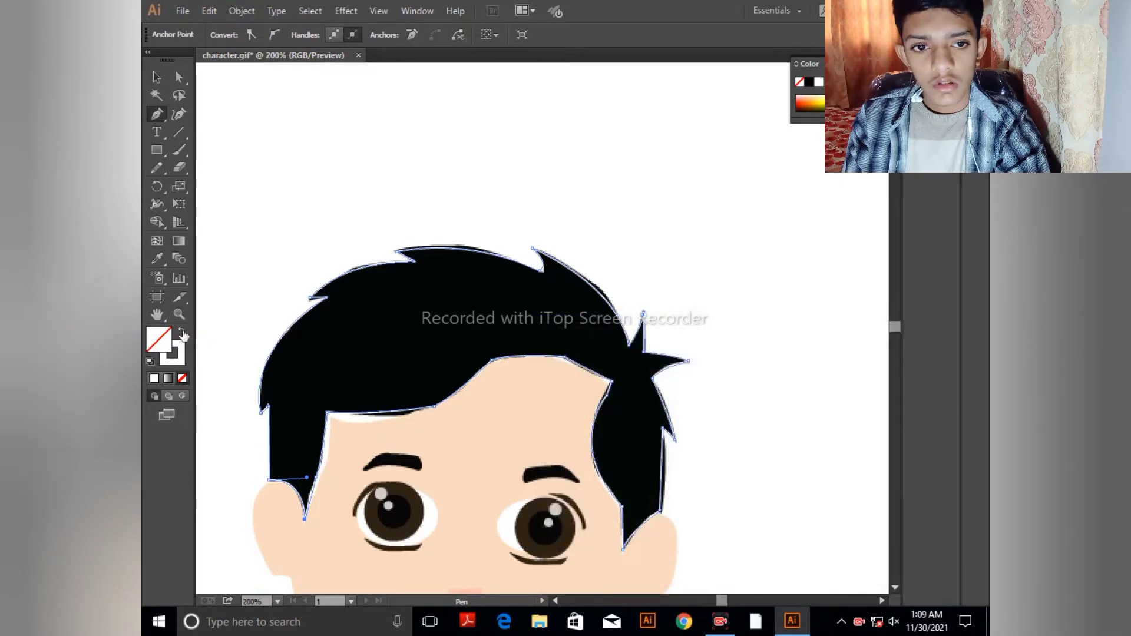
click(182, 333)
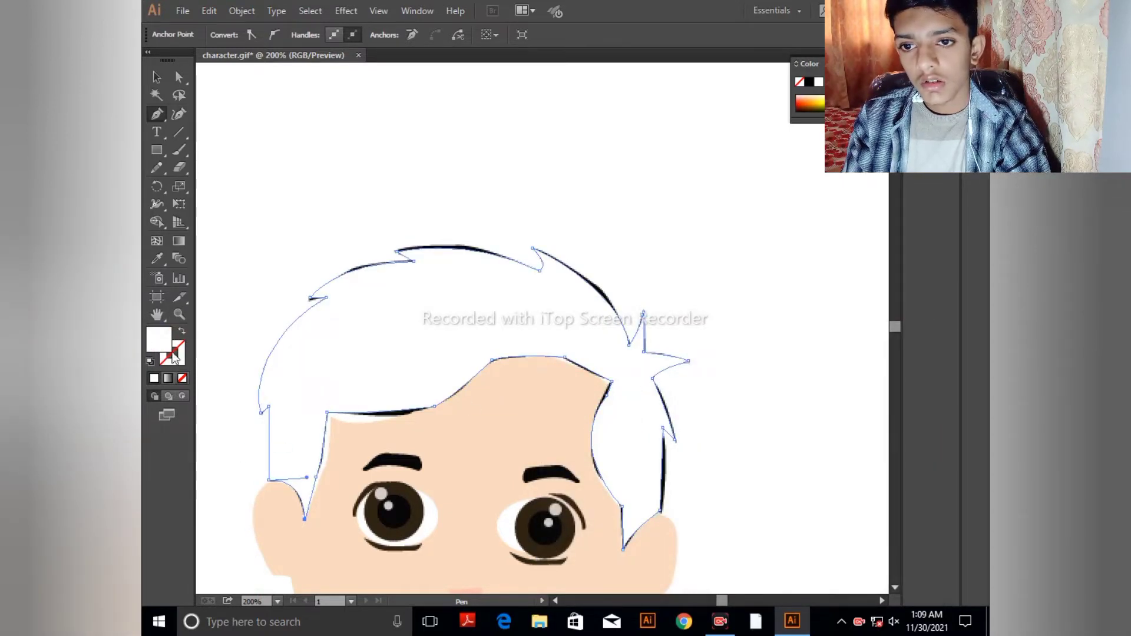
double_click(157, 341)
drag(565, 540, 563, 562)
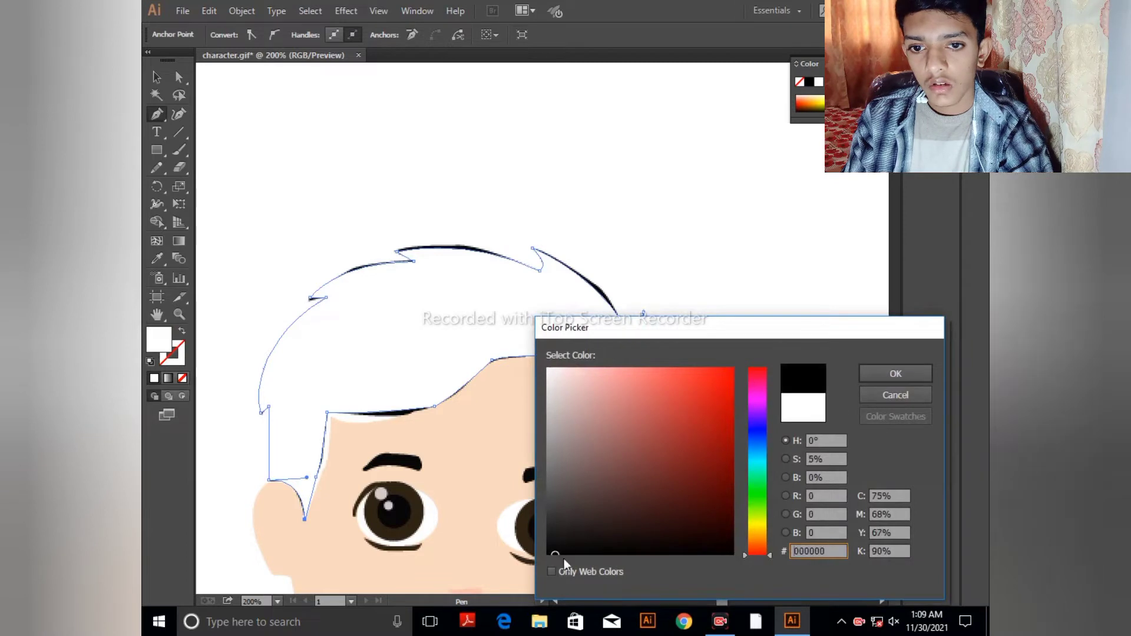
click(895, 373)
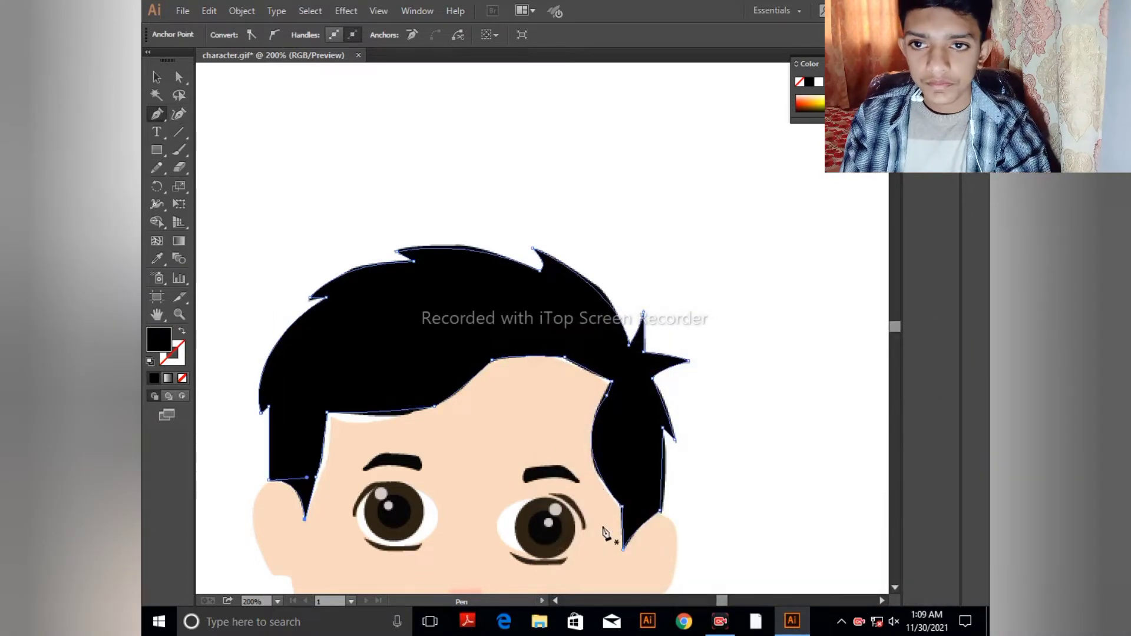
- Deselect the hair and start a new Pen path at the left sideburn's tip, curving it to the top of the left ear
drag(565, 569, 547, 465)
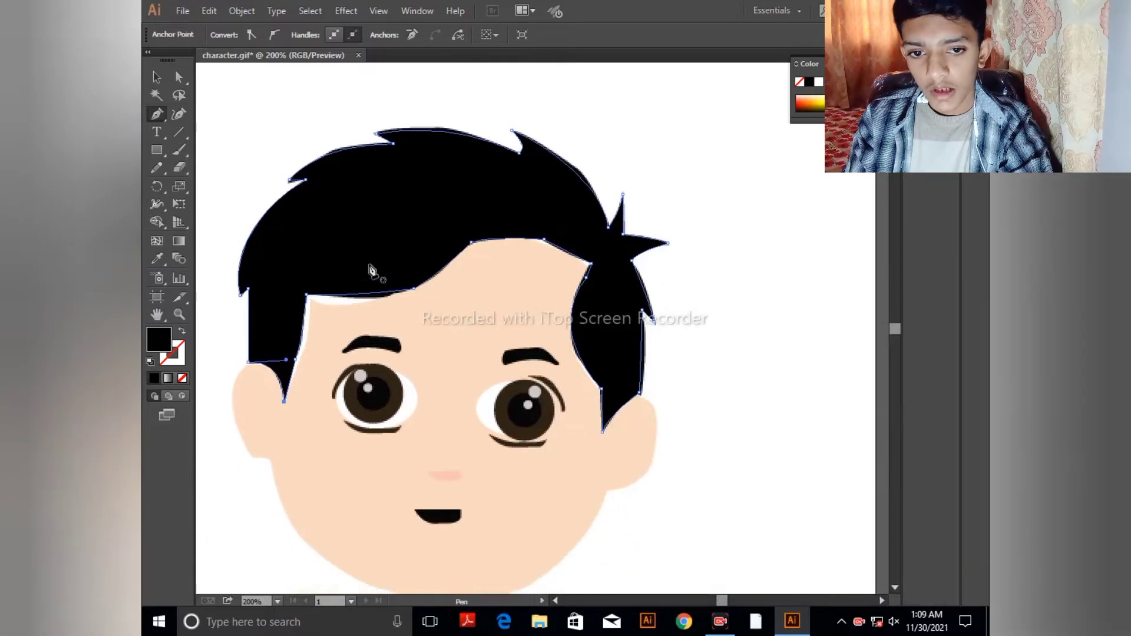
click(151, 79)
click(306, 94)
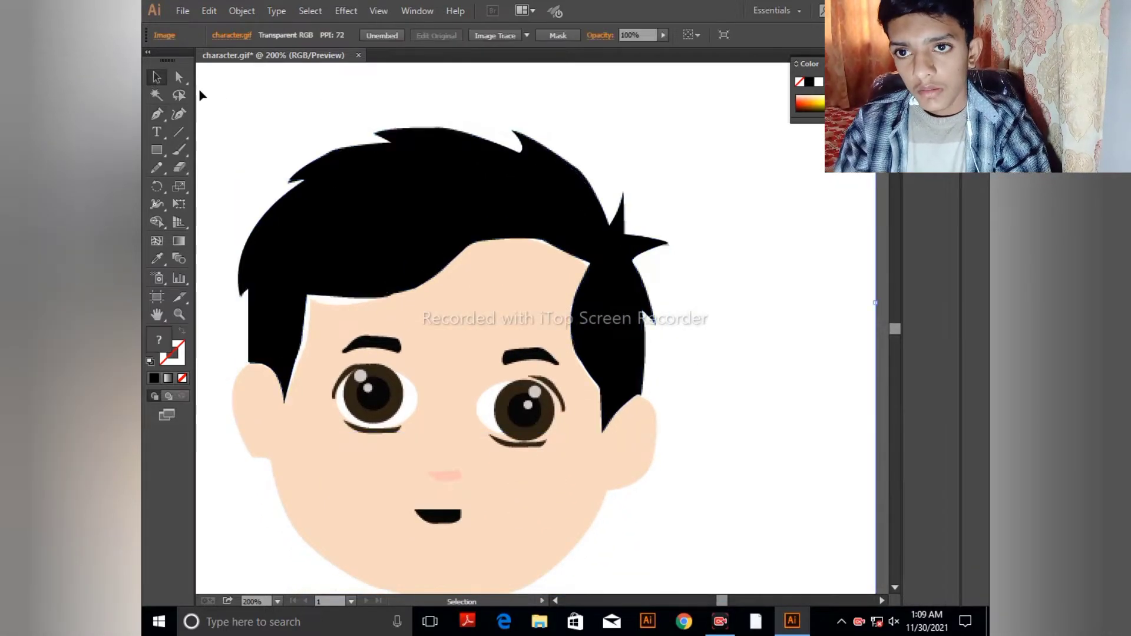
click(149, 115)
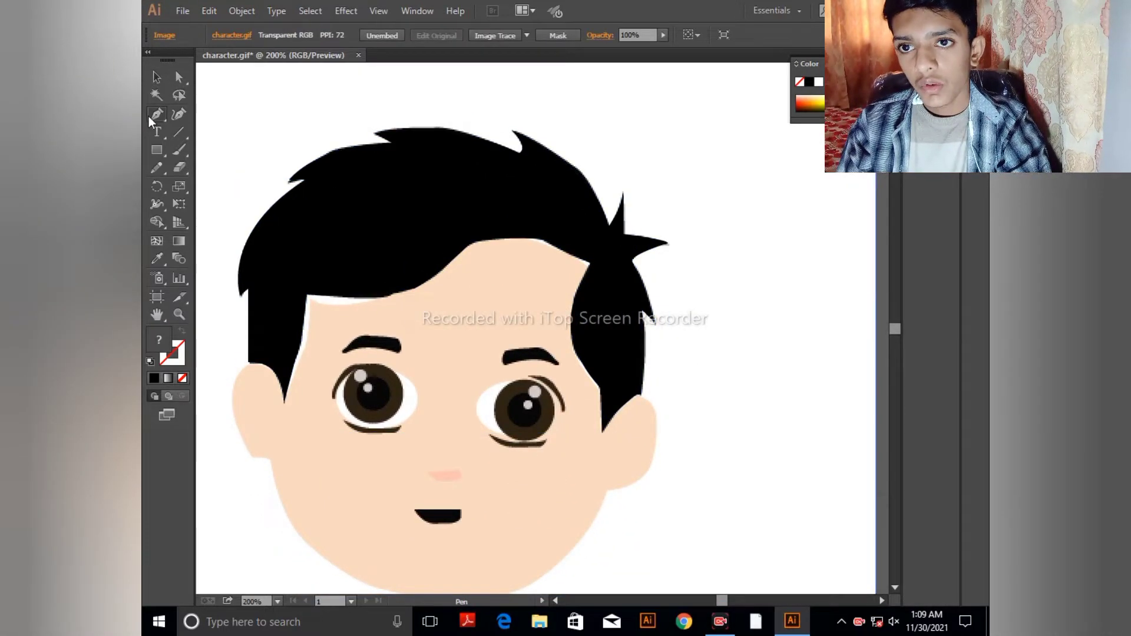
click(284, 401)
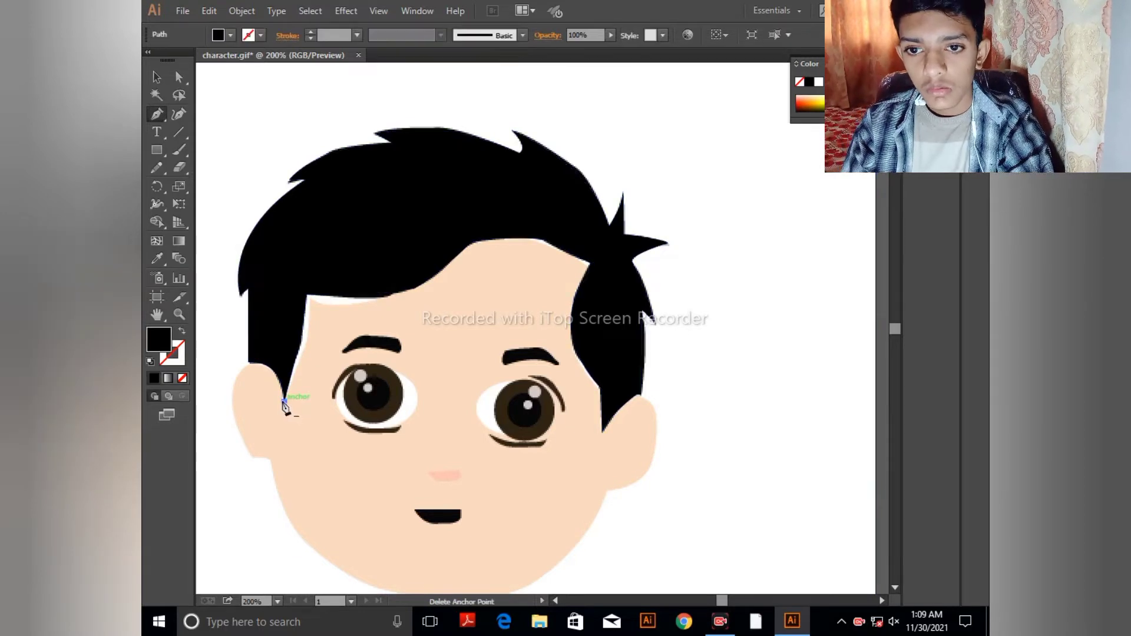
drag(248, 362, 346, 338)
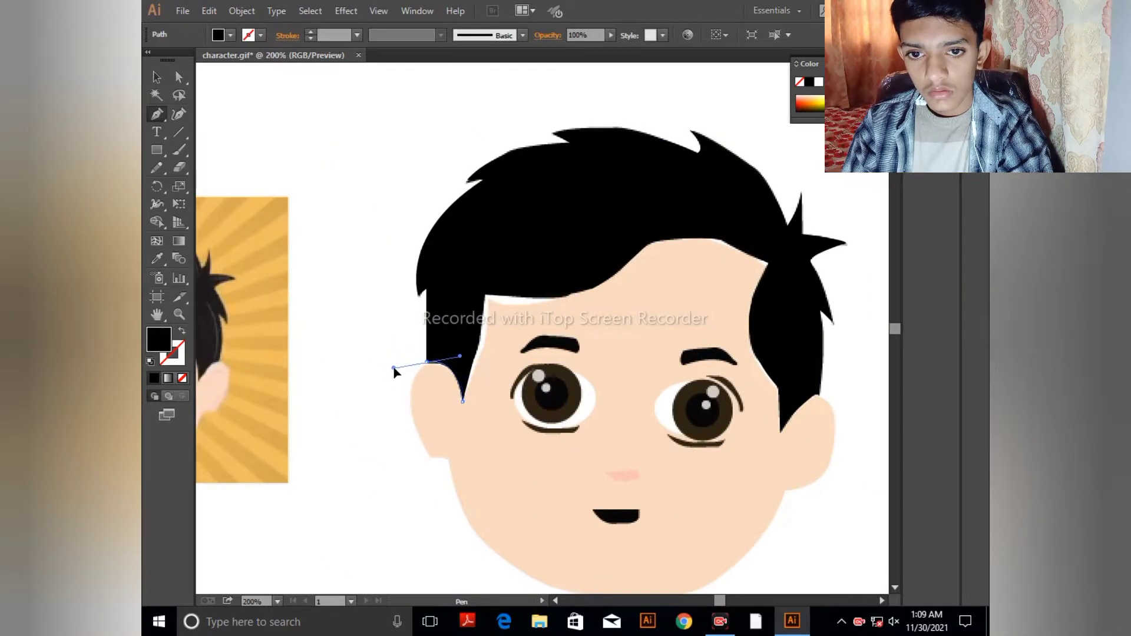
- Trace the left ear down to where its lobe meets the cheek, swapping the path to no fill and a black stroke
drag(397, 372, 435, 459)
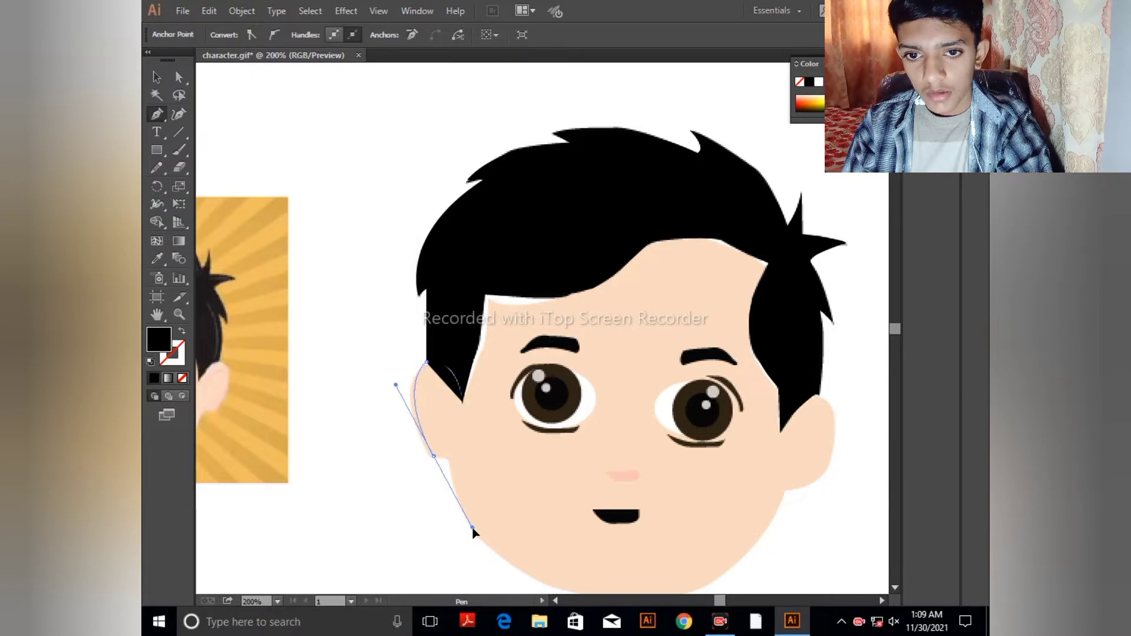
drag(473, 531, 478, 530)
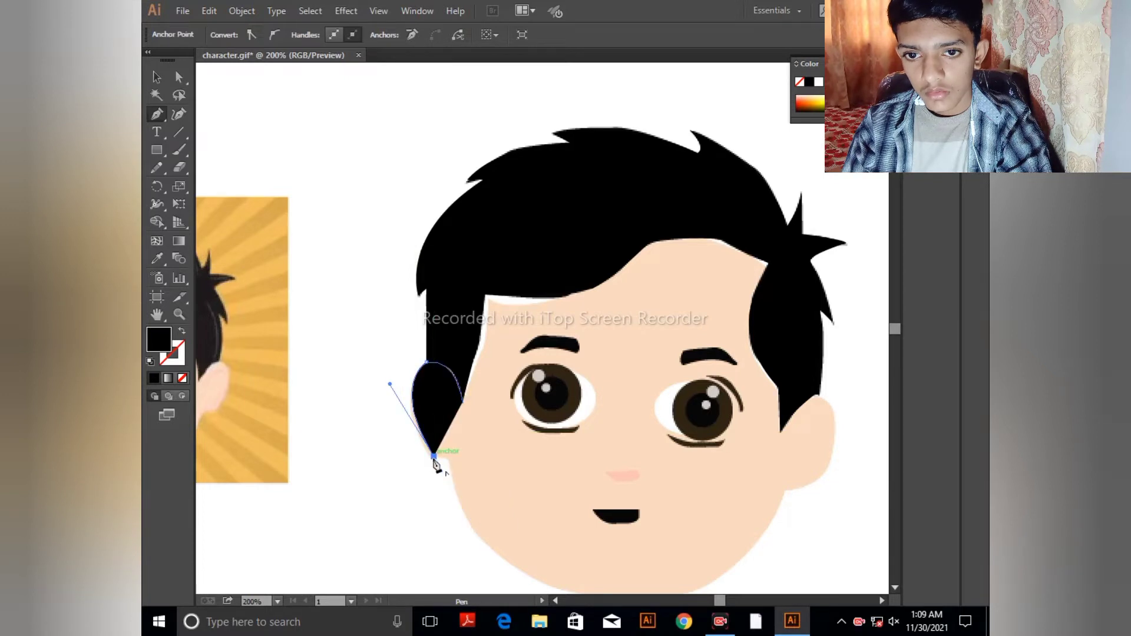
click(448, 458)
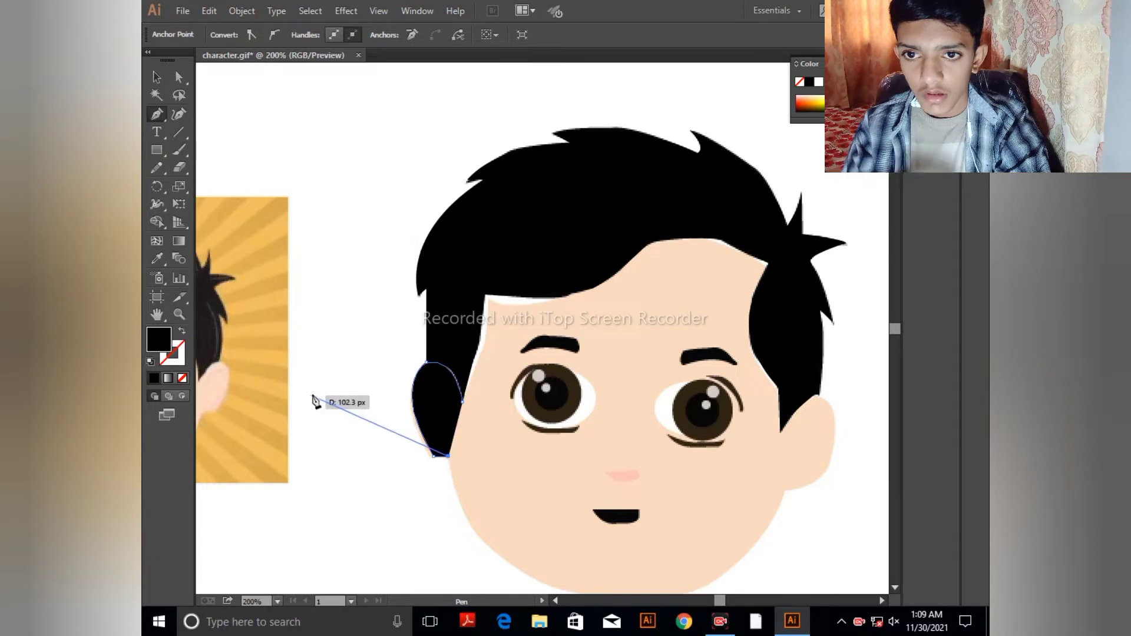
key(ctrl)
drag(449, 456, 454, 459)
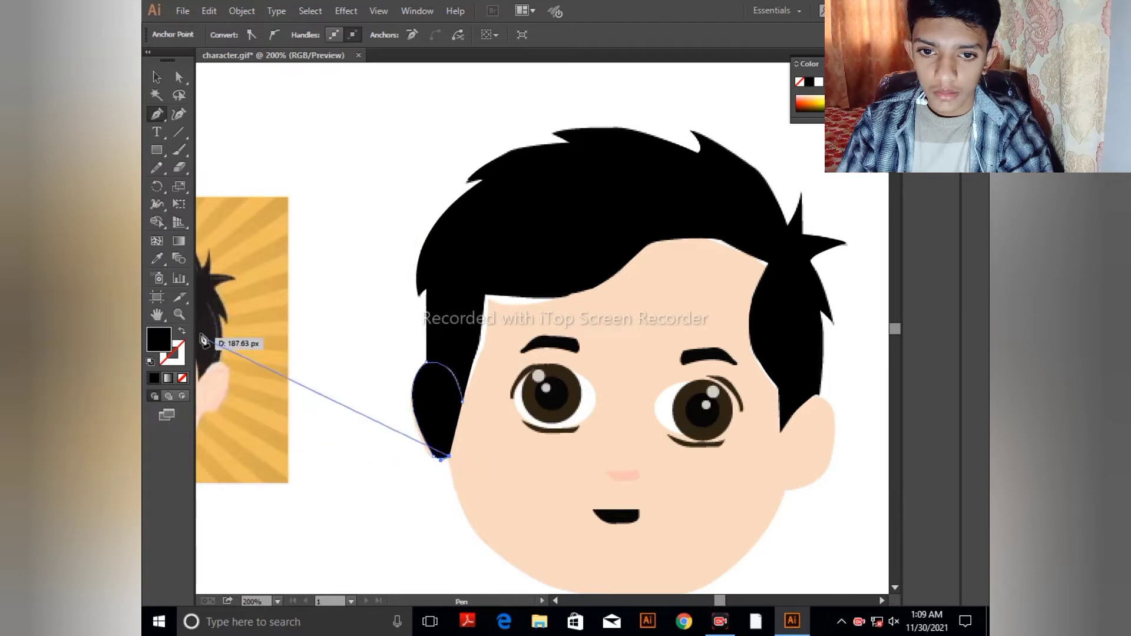
click(182, 331)
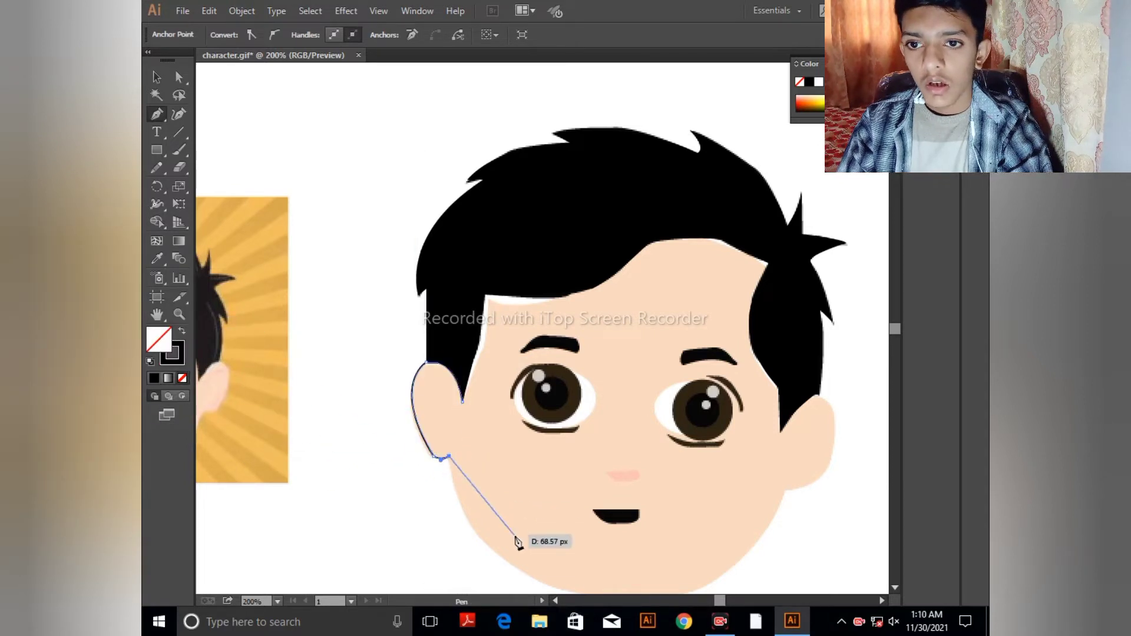
drag(513, 550, 454, 406)
mouse_move(505, 440)
mouse_down()
mouse_move(559, 448)
mouse_move(620, 480)
mouse_up()
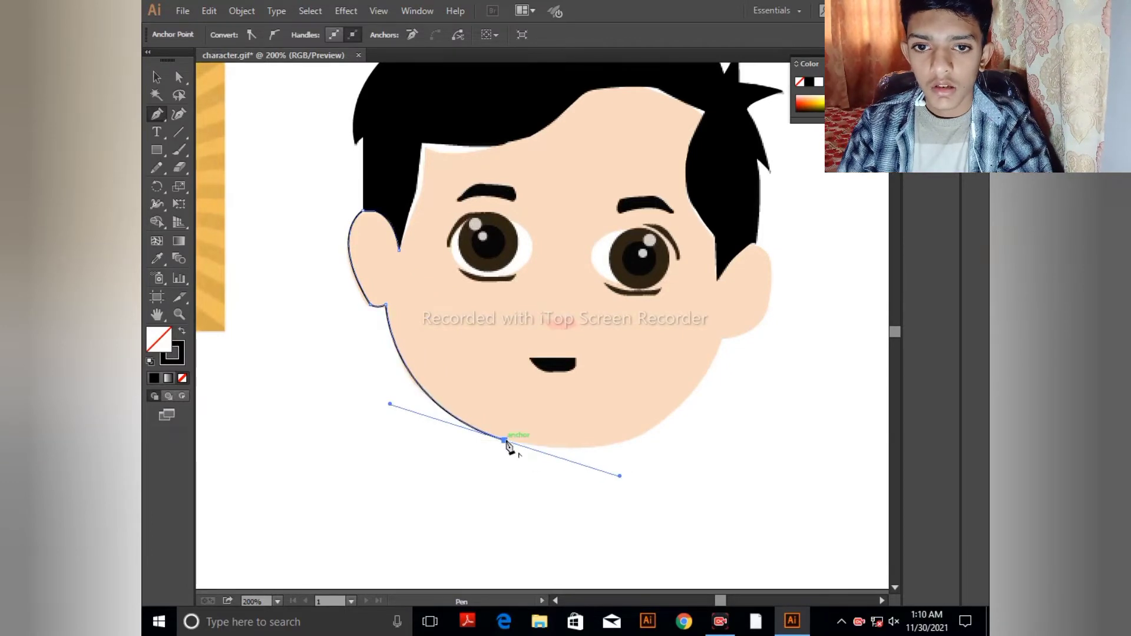
mouse_move(509, 444)
mouse_down()
mouse_move(732, 409)
mouse_move(715, 370)
mouse_move(755, 302)
mouse_move(807, 247)
mouse_move(861, 245)
mouse_move(836, 230)
mouse_move(873, 249)
mouse_move(883, 283)
mouse_move(791, 231)
mouse_move(813, 231)
mouse_move(831, 248)
mouse_up()
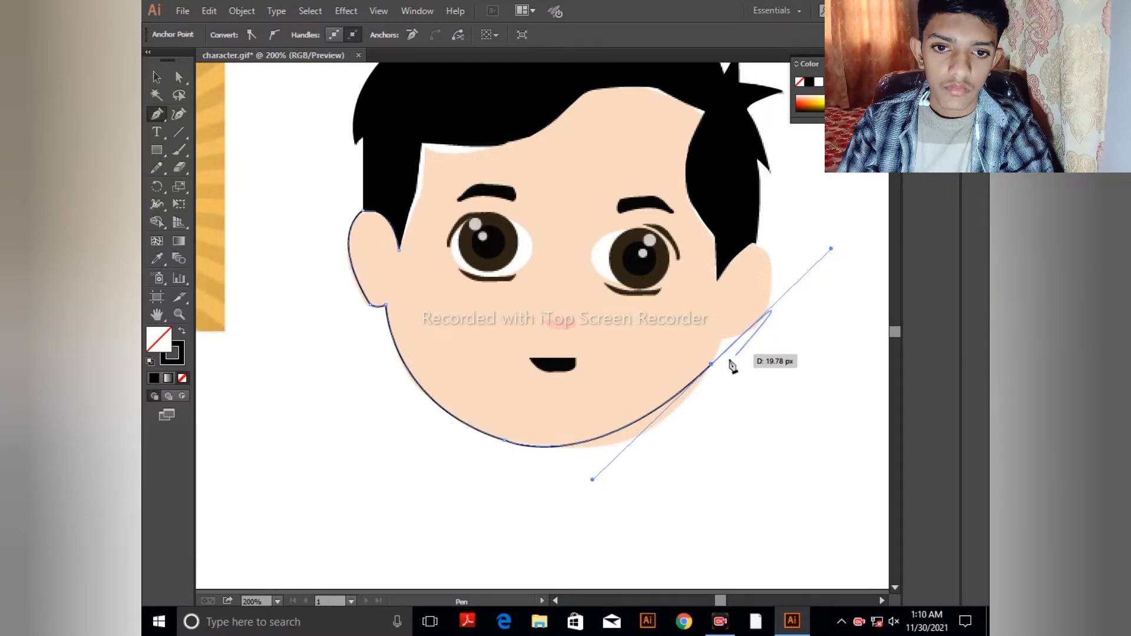
key(ctrl+z)
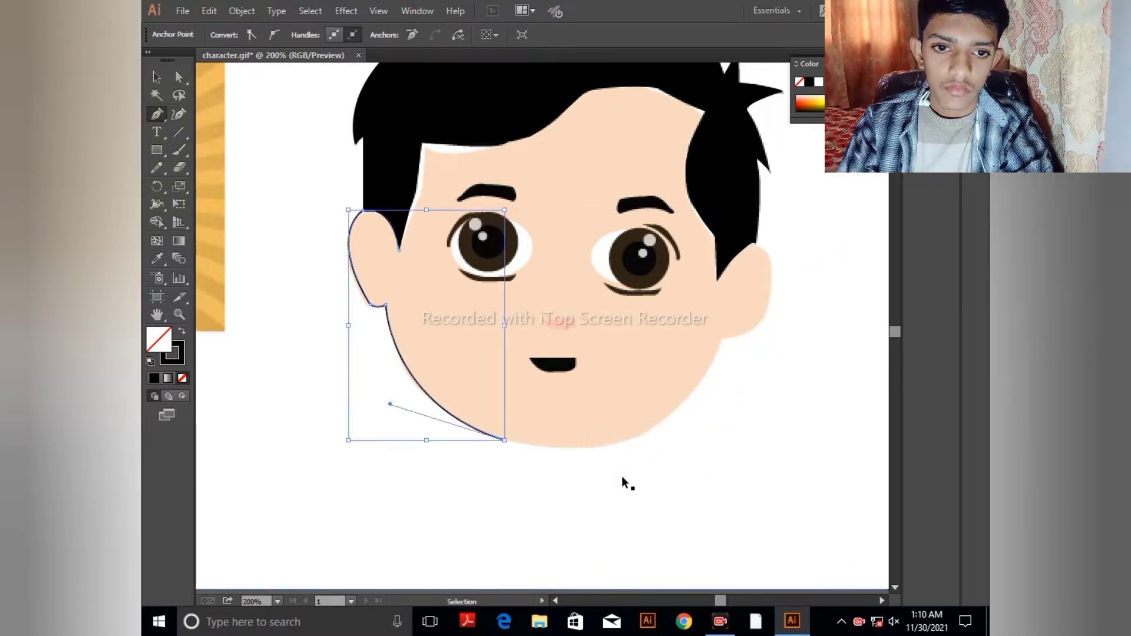
key(ctrl+z)
key(ctrl+z)
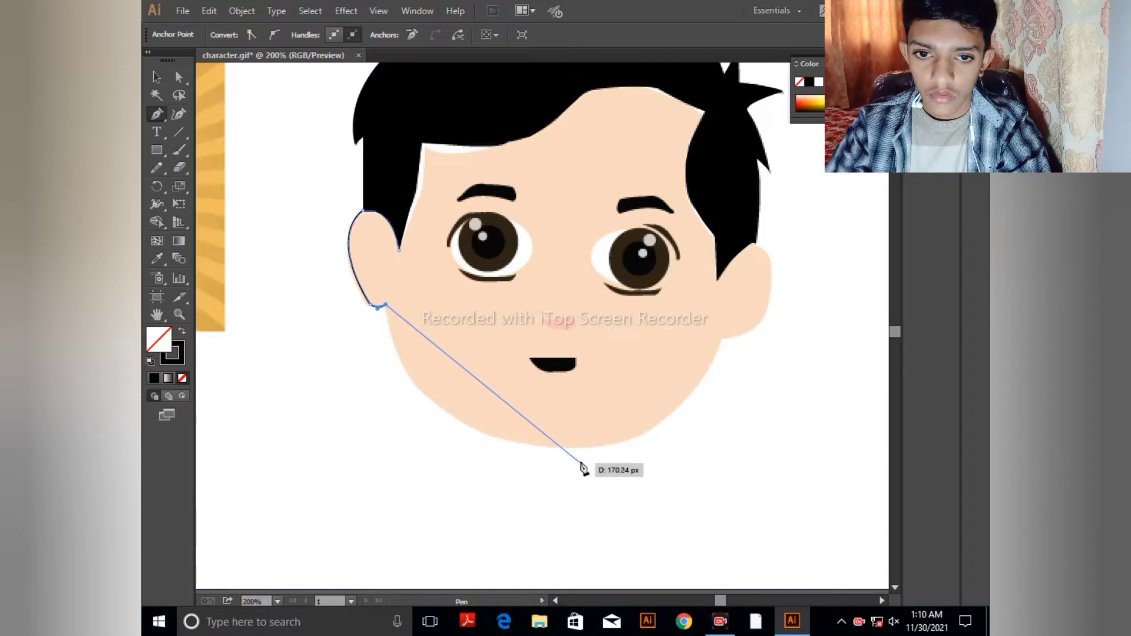
- Curve the face path from the left earlobe along the jaw to the bottom of the chin, removing the outgoing handle there
drag(586, 449, 780, 445)
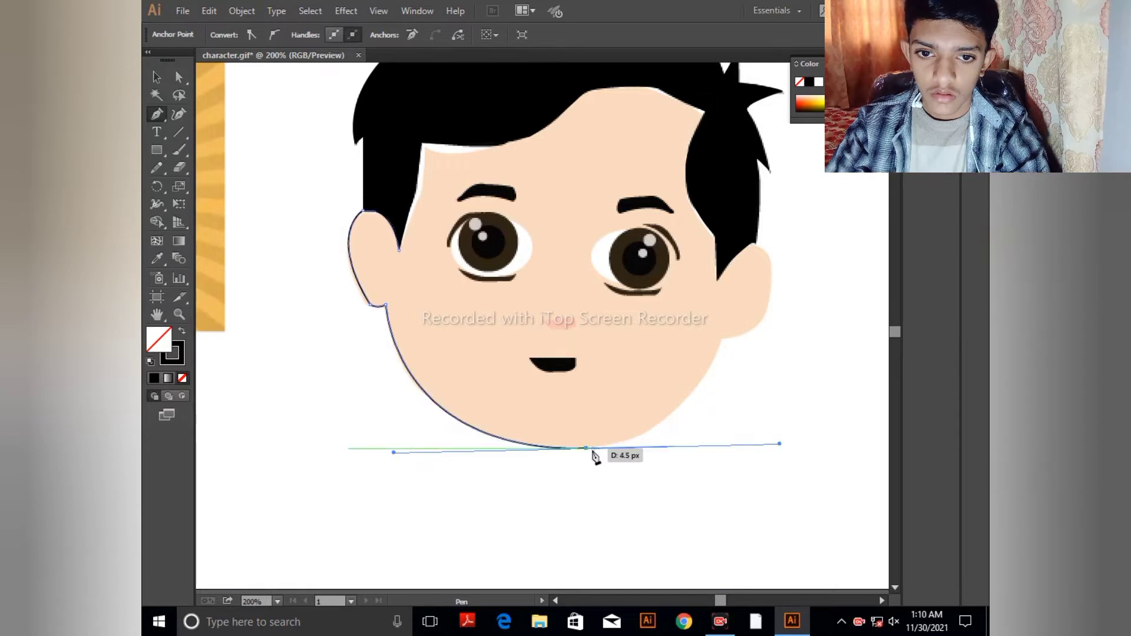
click(586, 448)
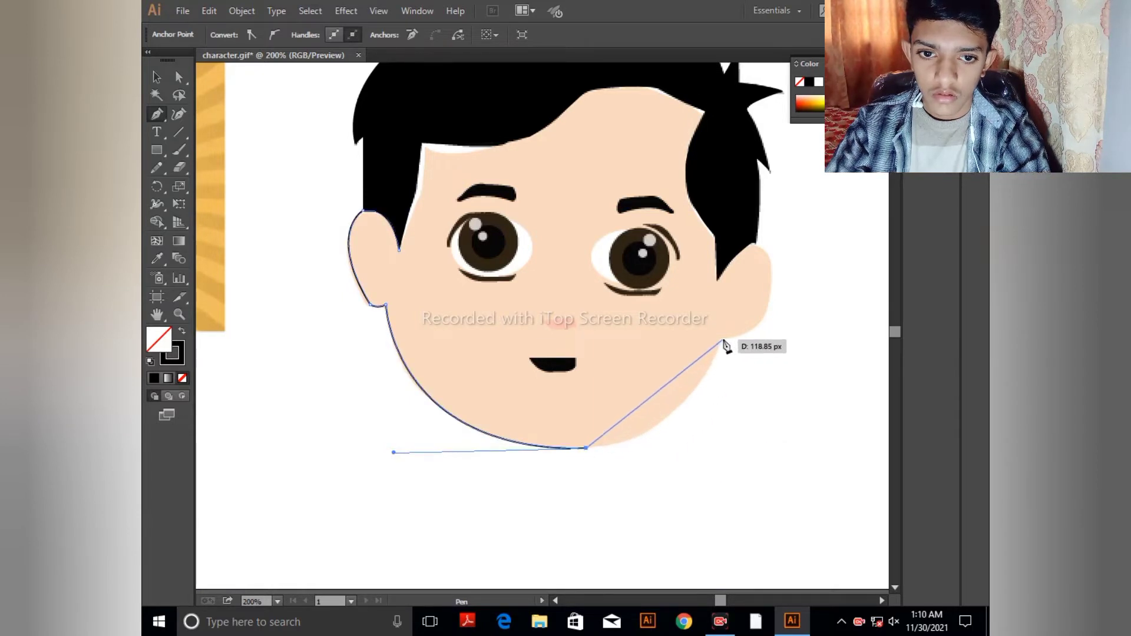
drag(722, 340, 778, 249)
click(782, 234)
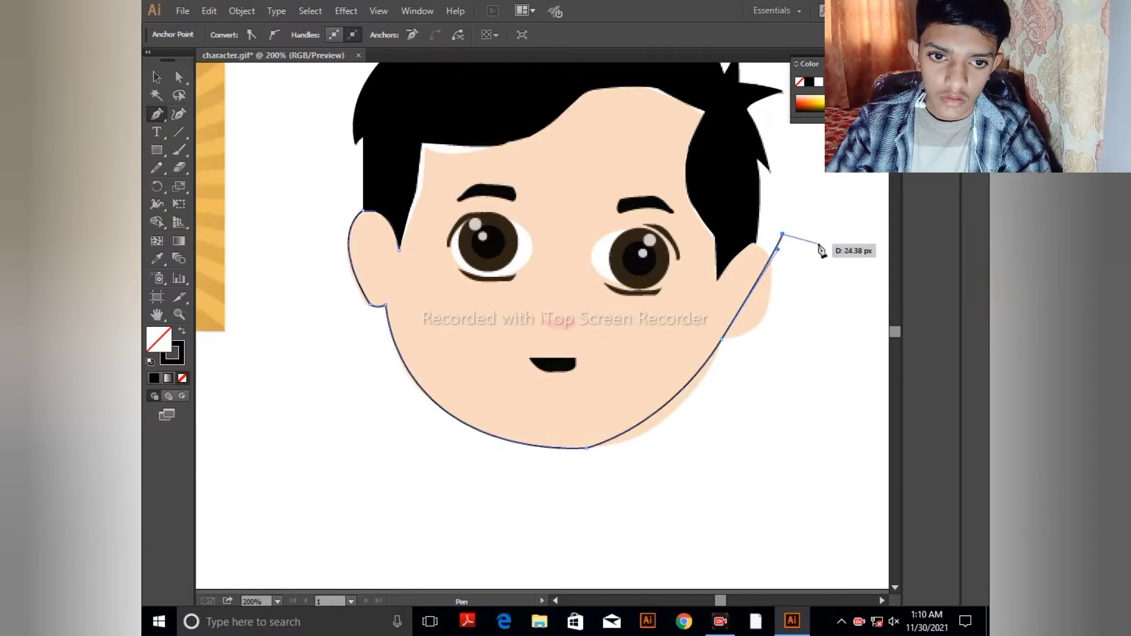
key(ctrl+z)
key(ctrl+z)
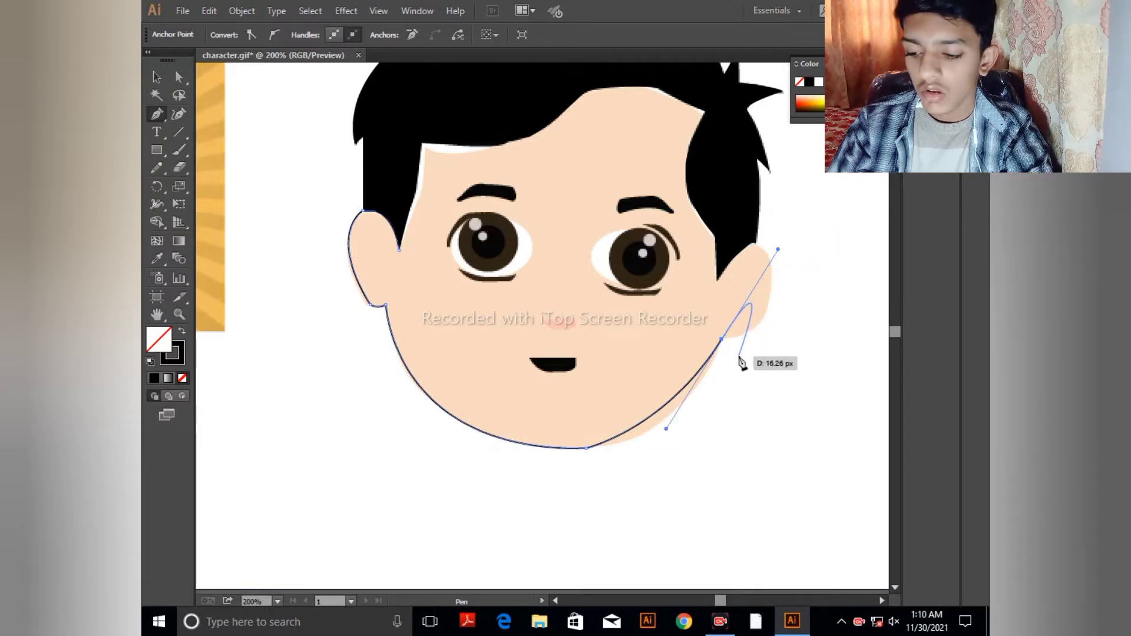
drag(722, 337, 839, 200)
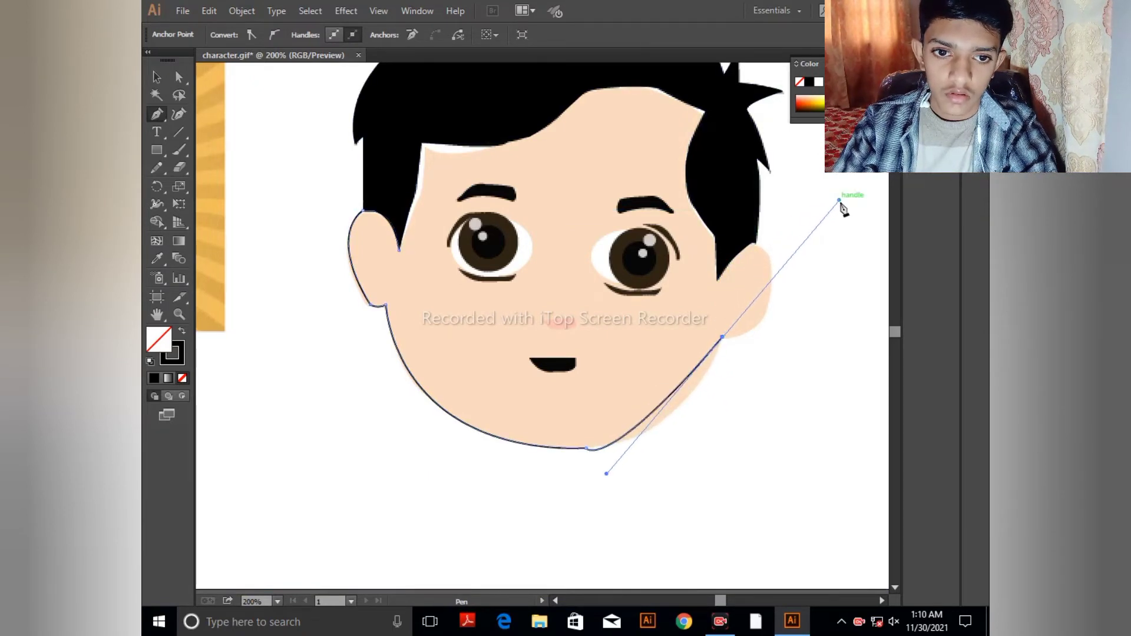
key(ctrl+z)
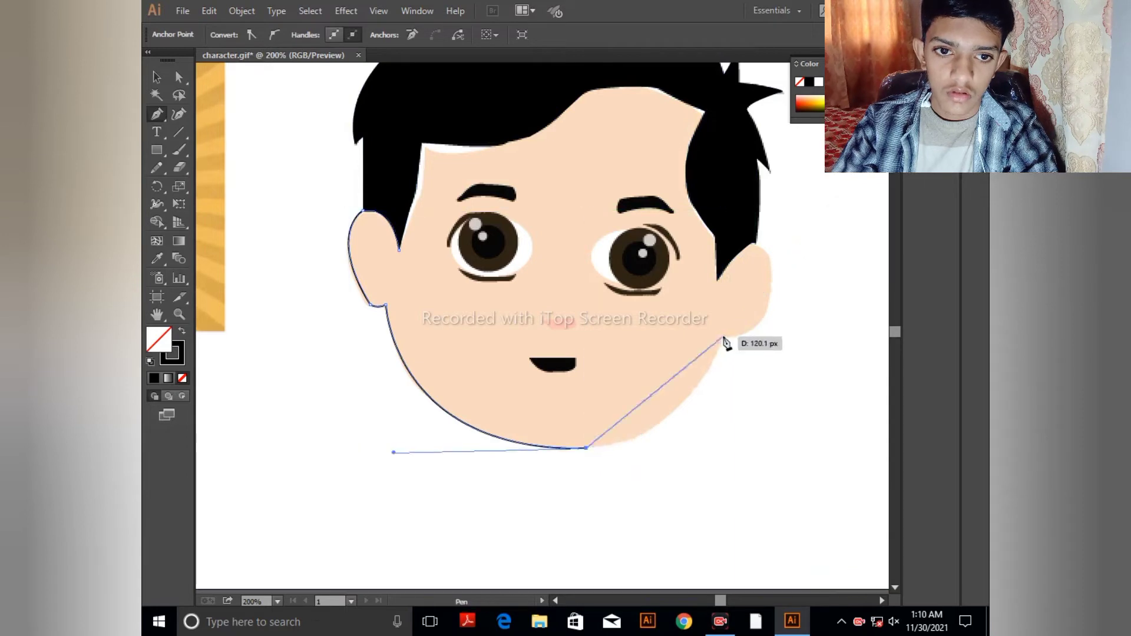
- Trace the right side of the jaw in short curved segments up to the earlobe, and continue around the right ear to its top
drag(666, 417, 726, 332)
click(666, 417)
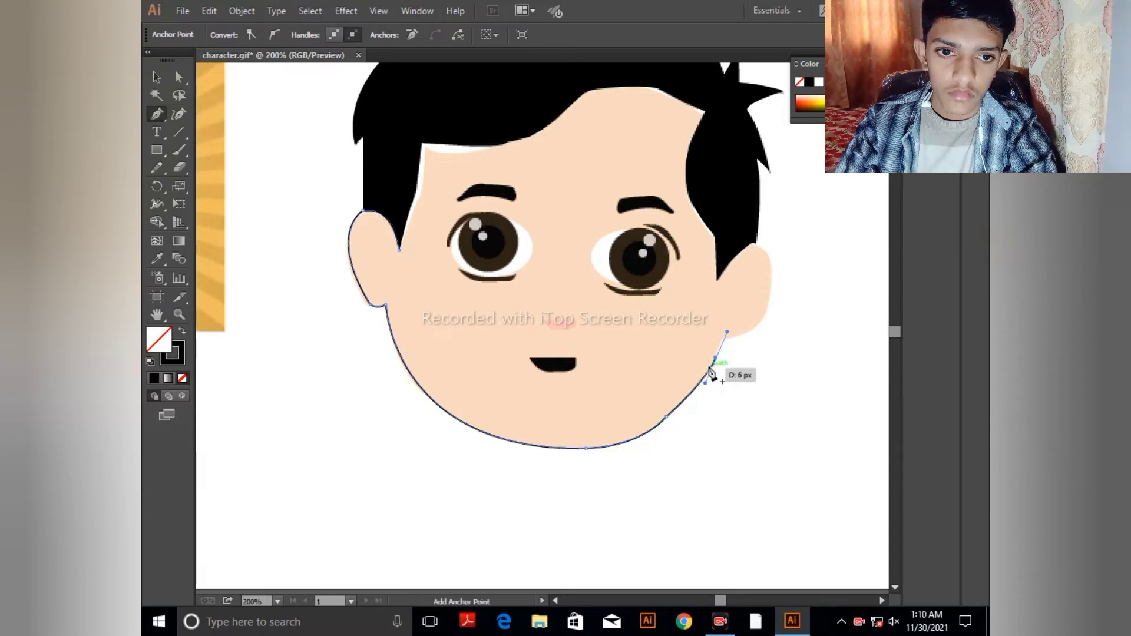
click(722, 338)
drag(762, 320, 754, 248)
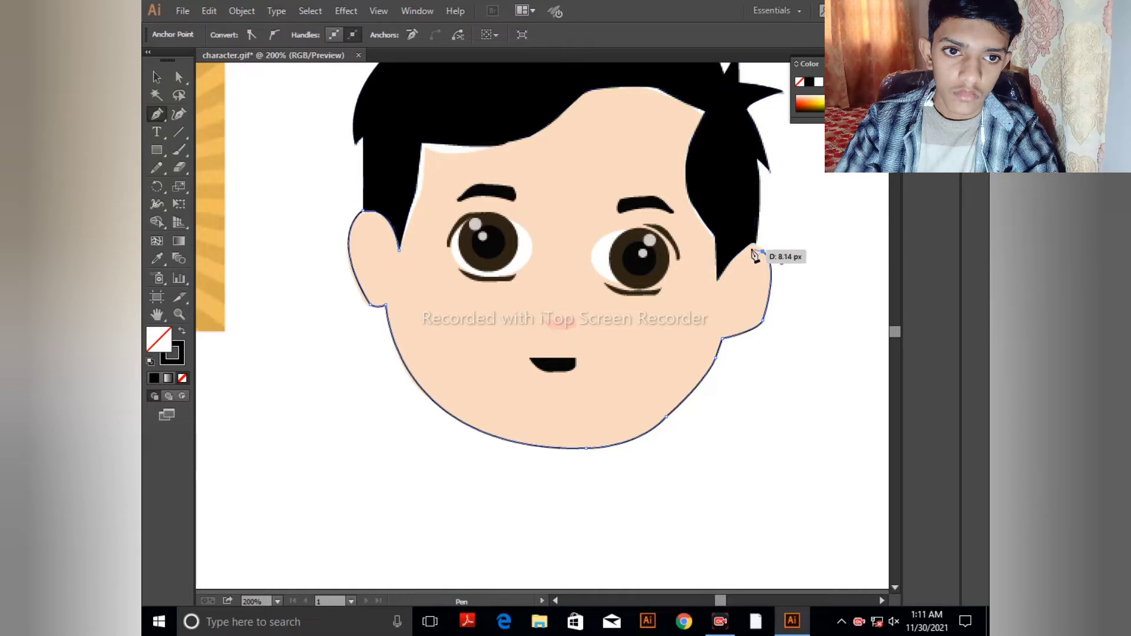
click(754, 242)
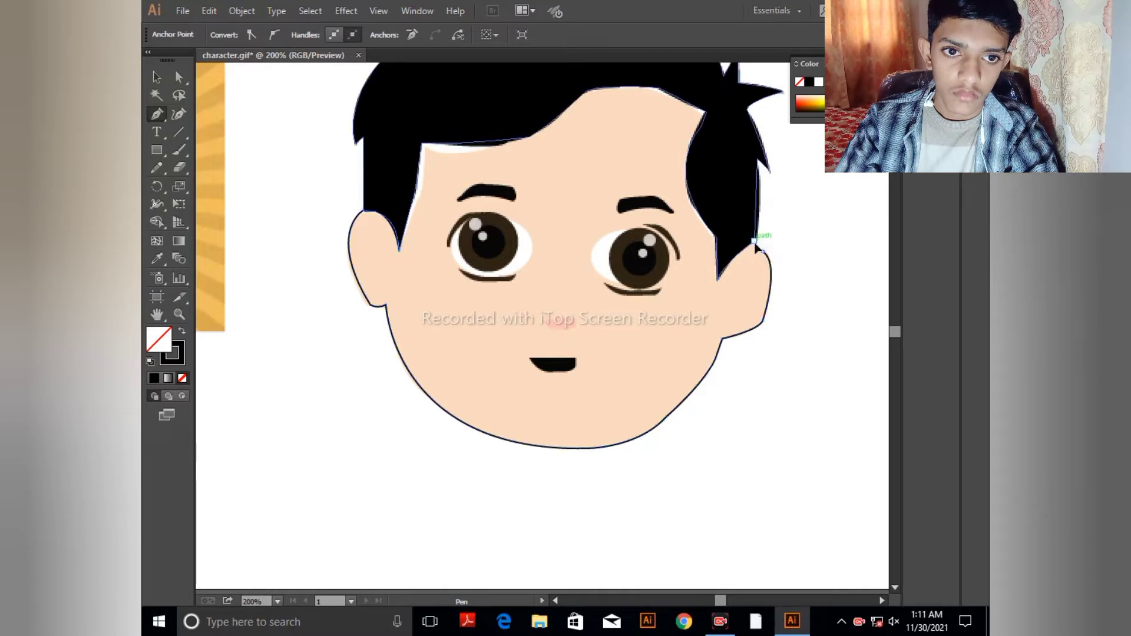
- Continue the face path from the right ear's top to the sideburn tip, and up the hair's inner edge to the forehead corner
click(716, 280)
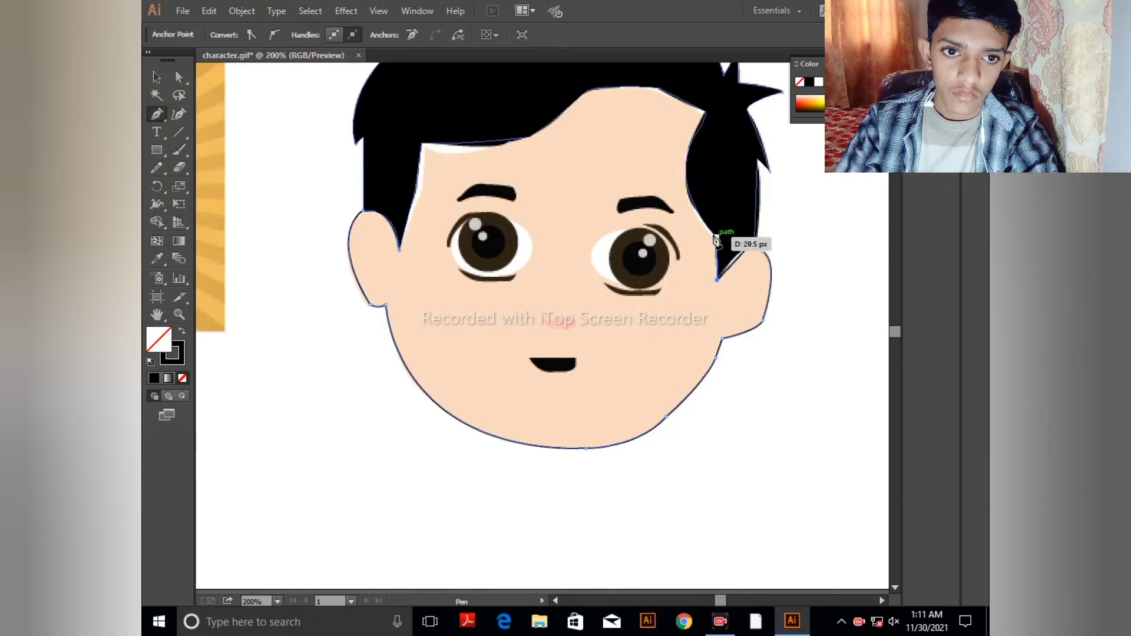
key(ctrl+z)
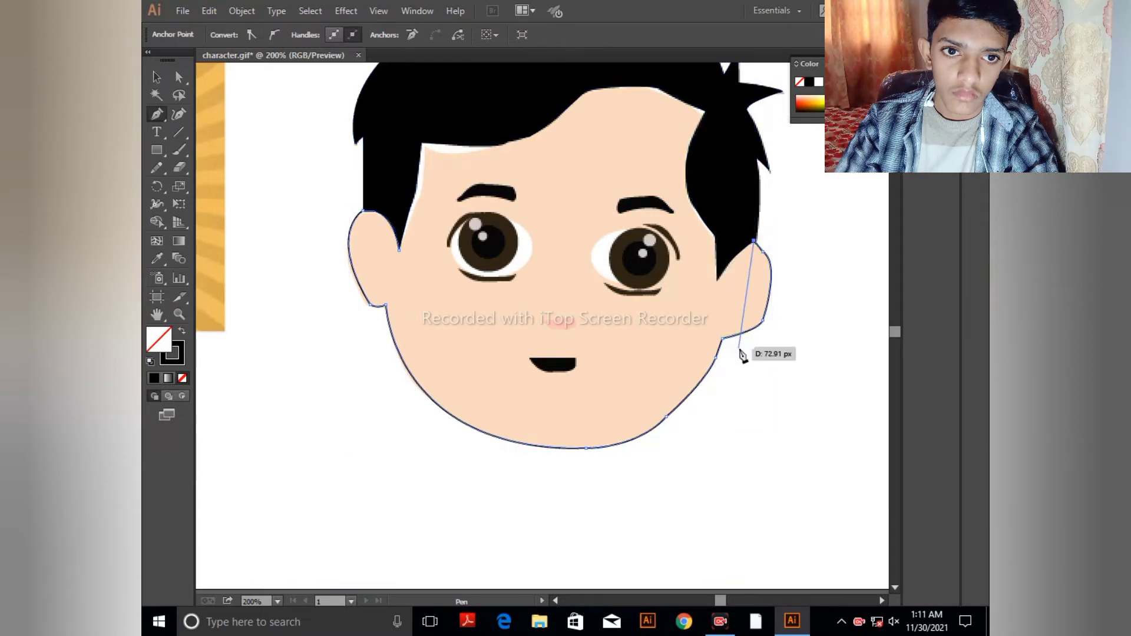
click(717, 279)
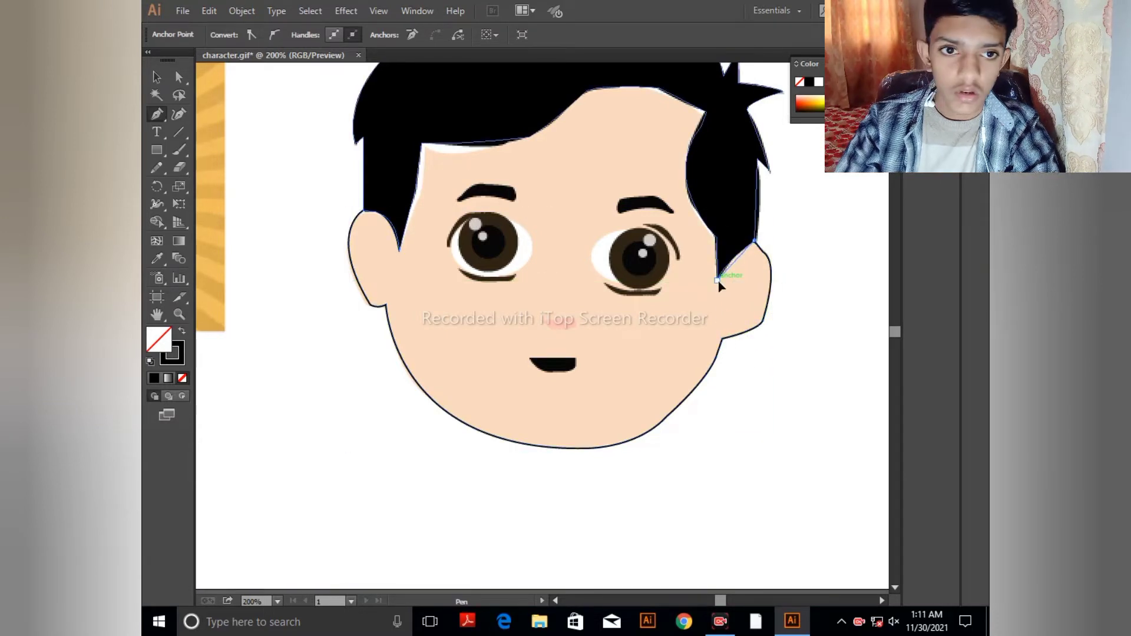
drag(718, 290, 696, 107)
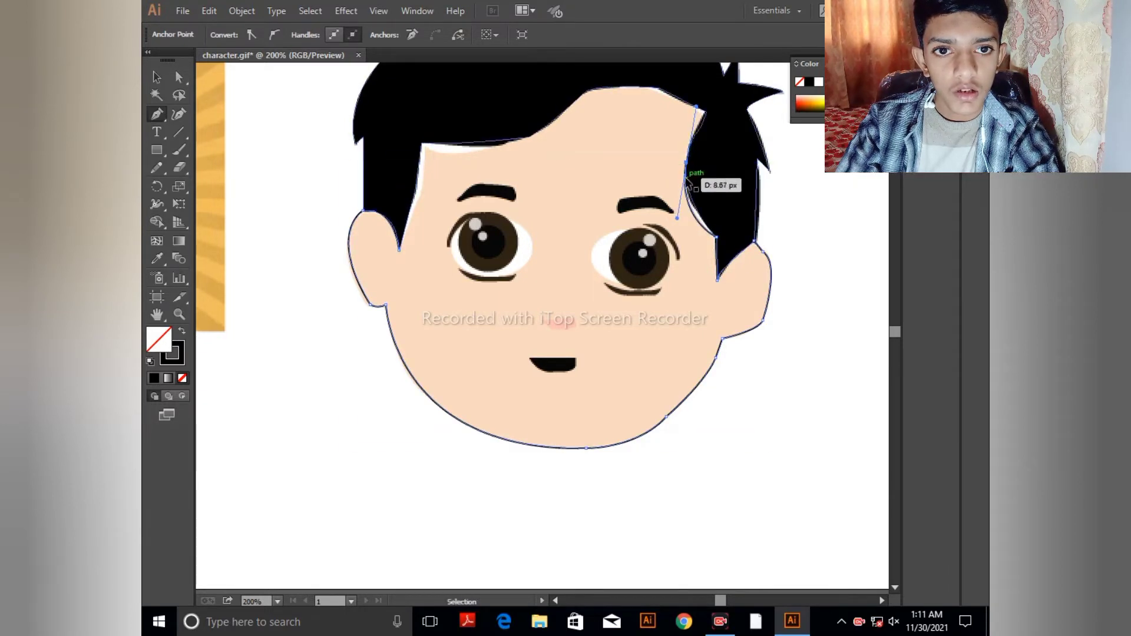
key(ctrl+z)
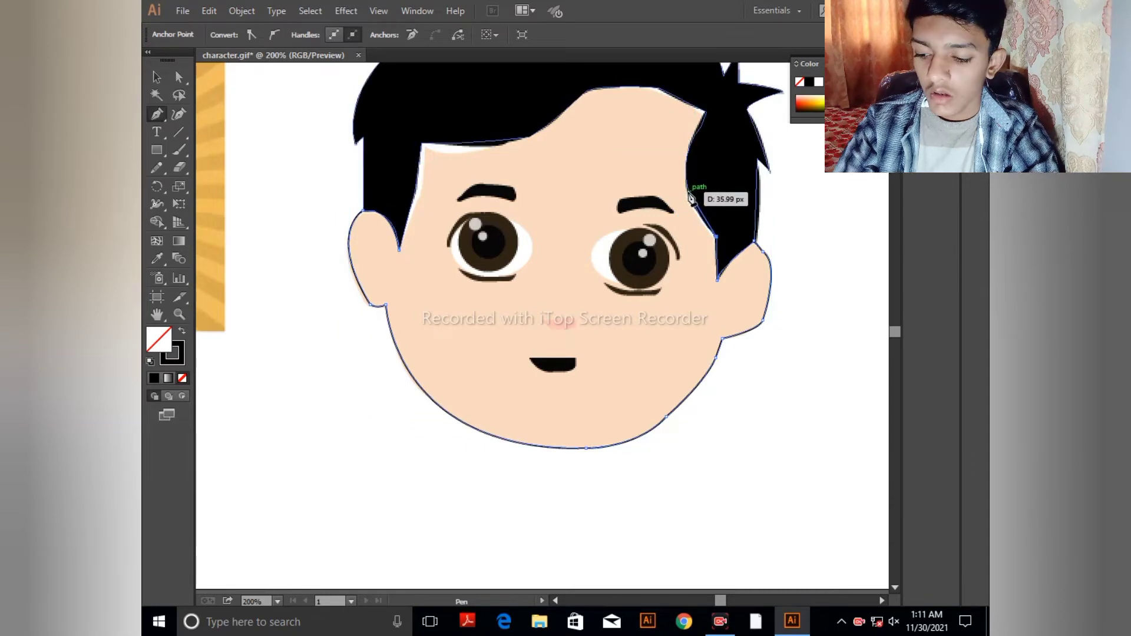
click(688, 192)
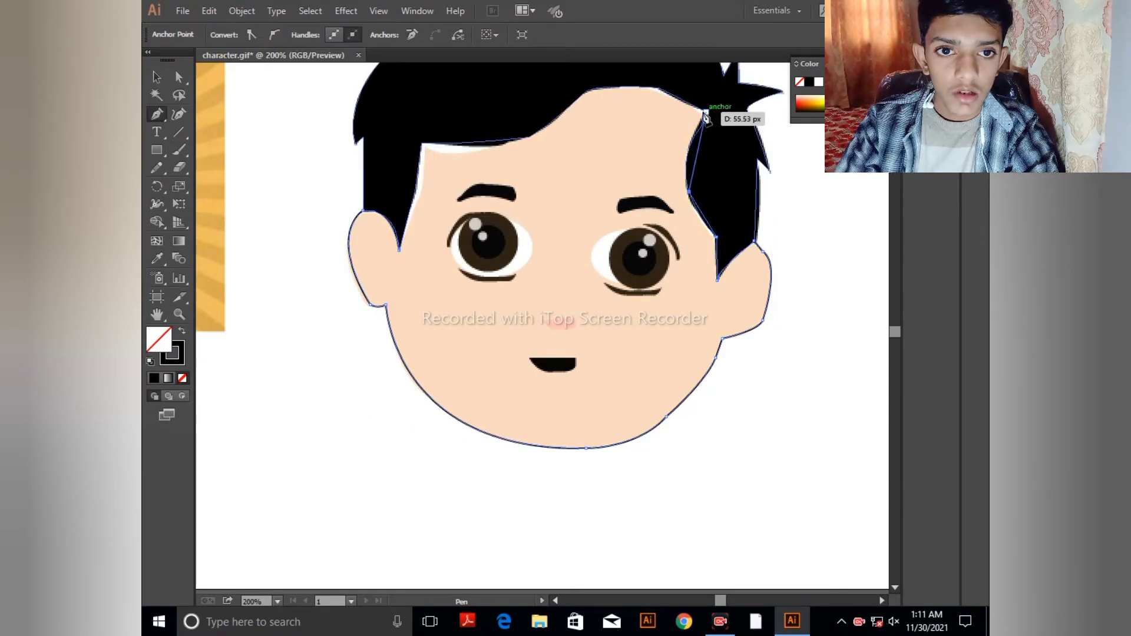
drag(705, 112, 720, 113)
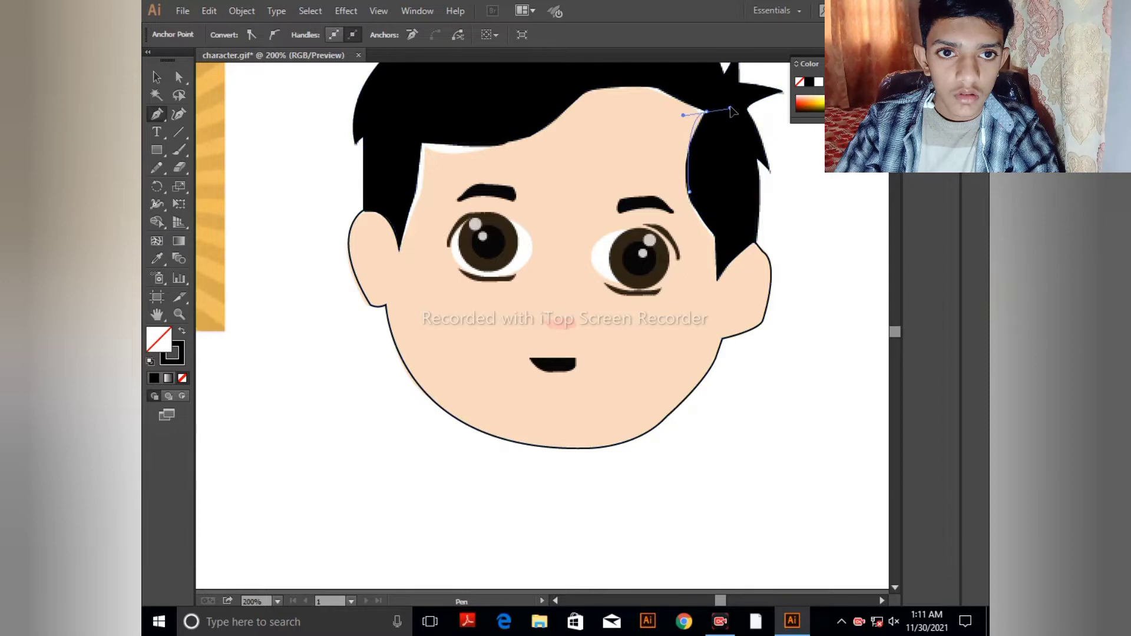
- Run the face path across the forehead over the black hair, and down the left sideburn to its starting point at the tip
scroll(737, 95, up, 5)
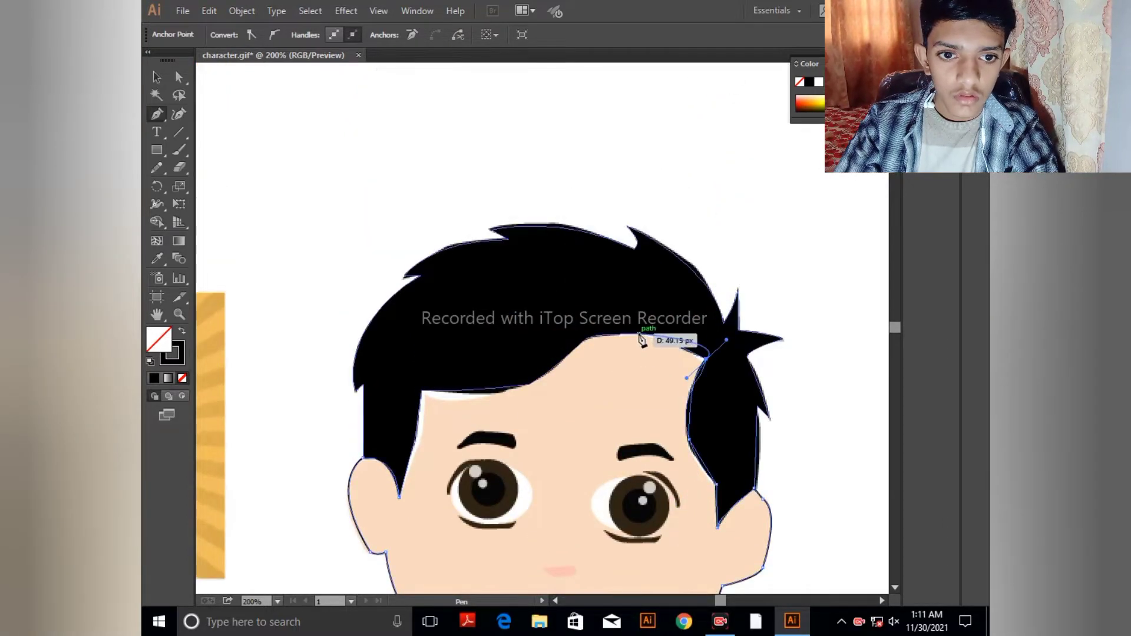
drag(706, 359, 600, 329)
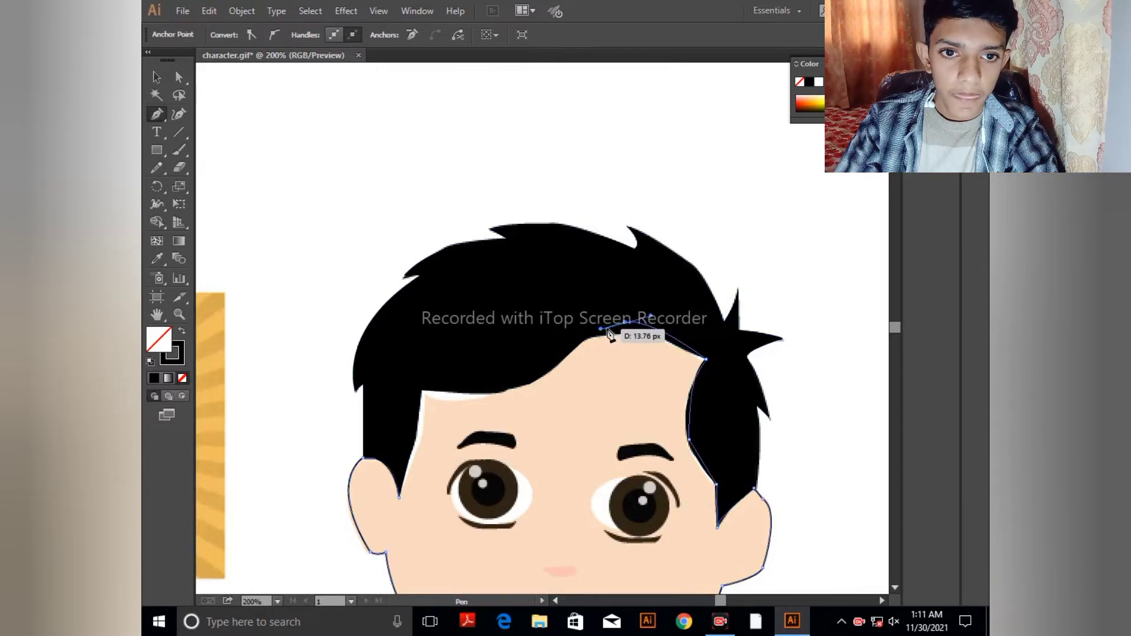
click(625, 322)
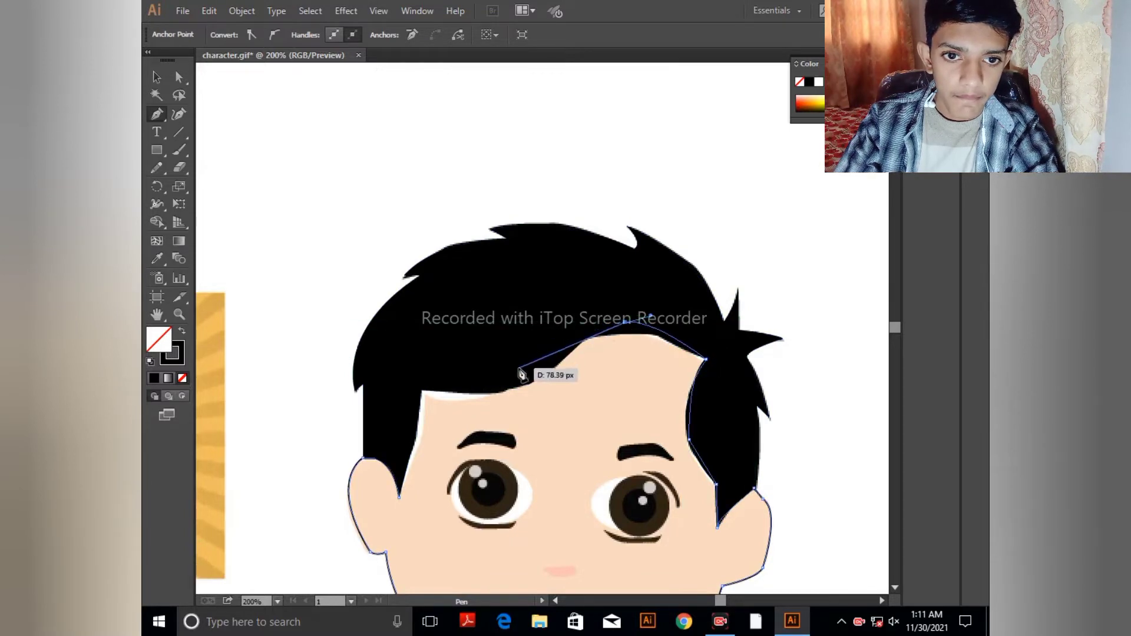
drag(517, 368, 393, 399)
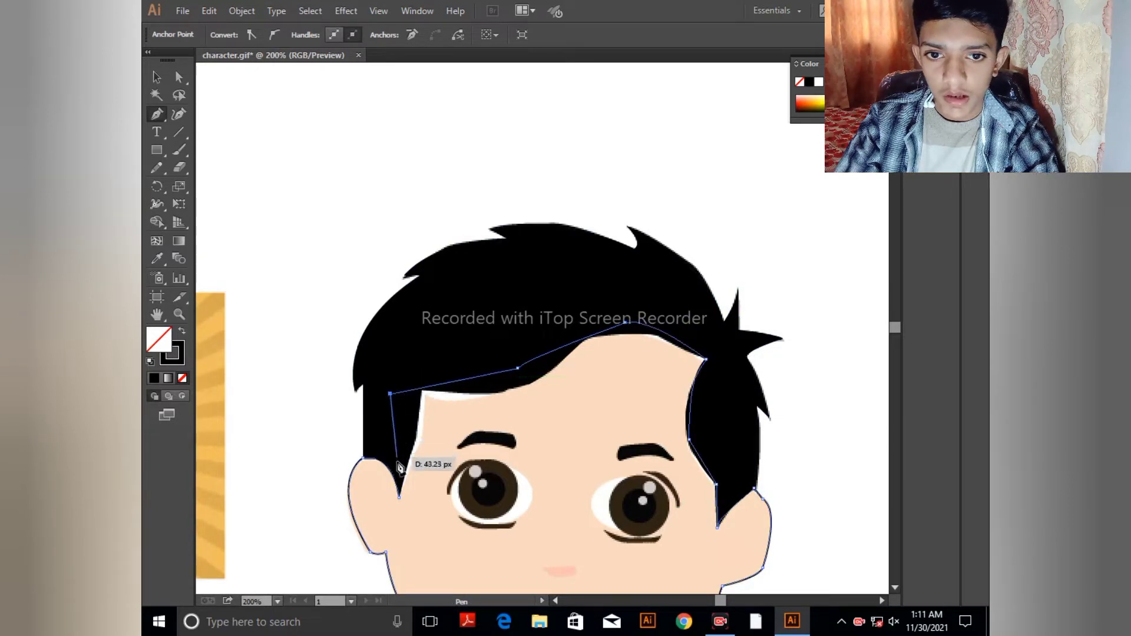
drag(399, 498, 399, 501)
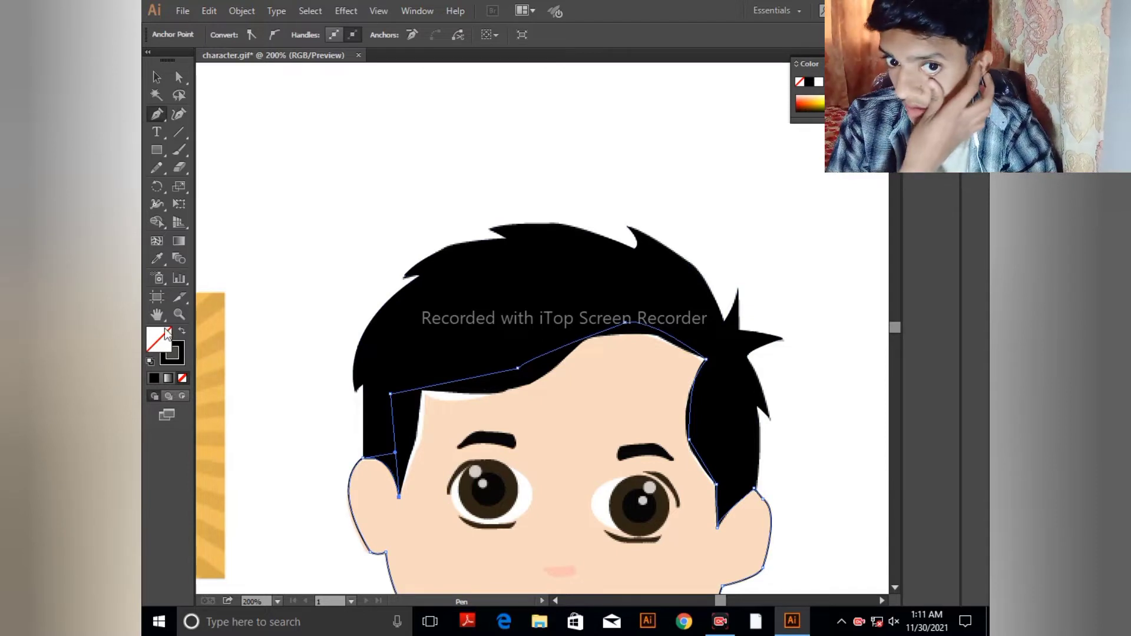
- Swap the face path to a black fill with no stroke, and undo the accidental move of the reference image
click(184, 331)
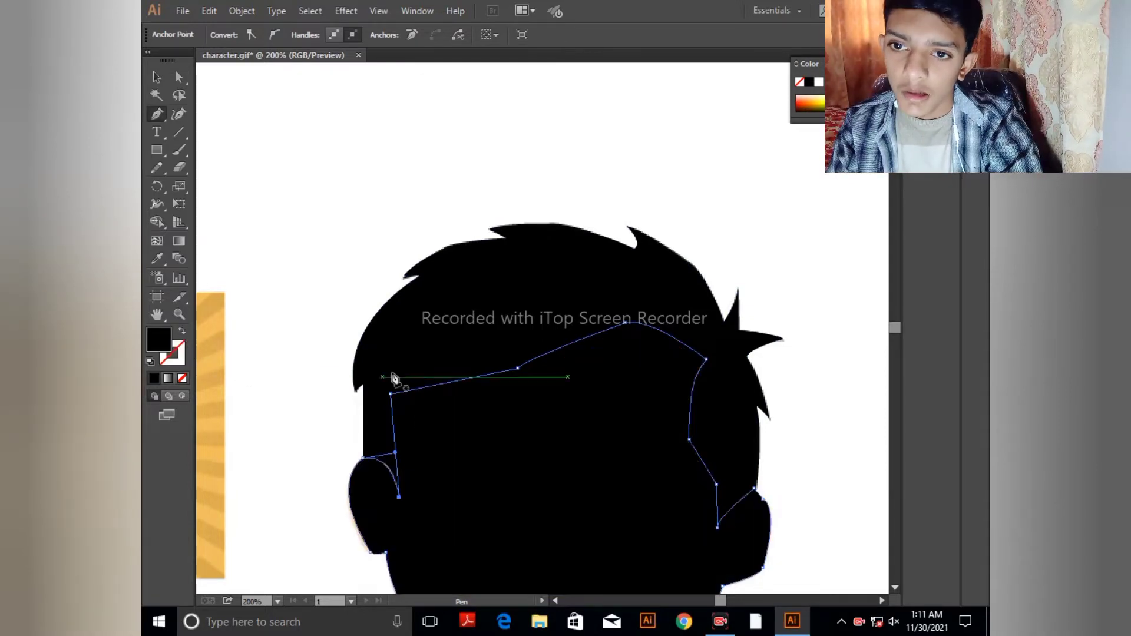
click(156, 77)
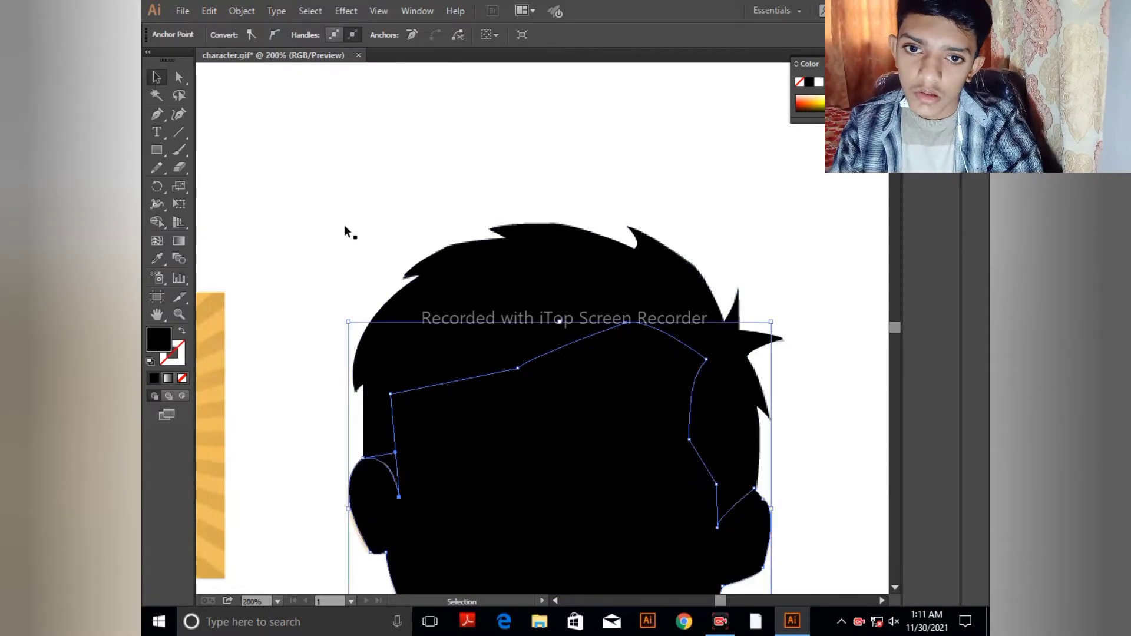
click(519, 281)
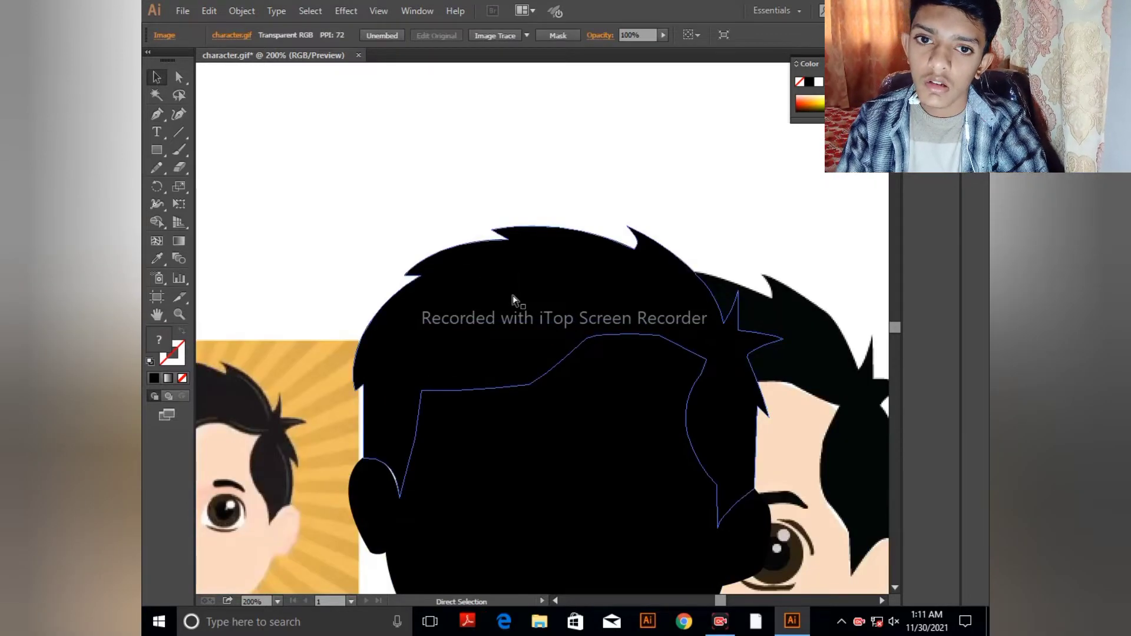
key(ctrl+z)
- Try bringing the reference image to the front of the artwork, and undo that arrangement
right_click(509, 308)
mouse_move(575, 401)
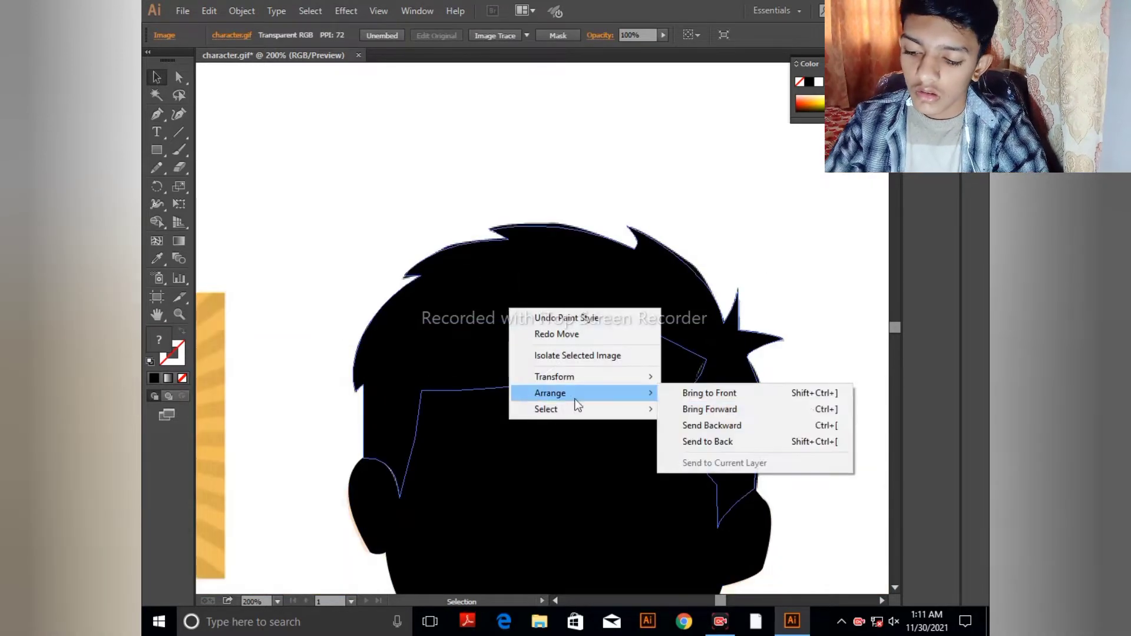
click(695, 408)
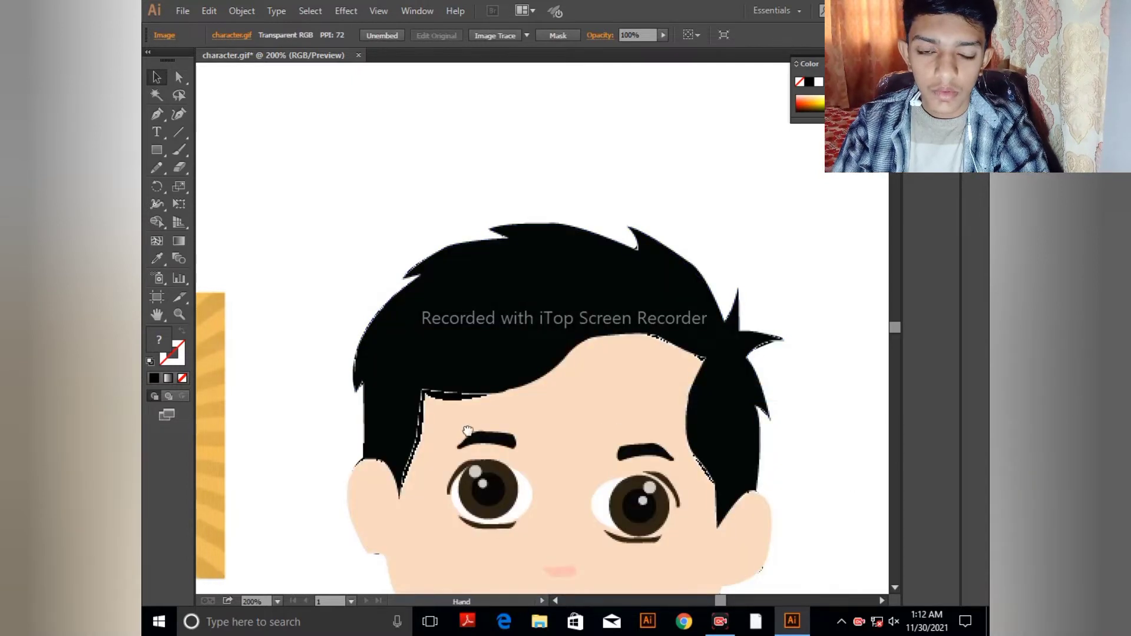
drag(467, 430, 419, 251)
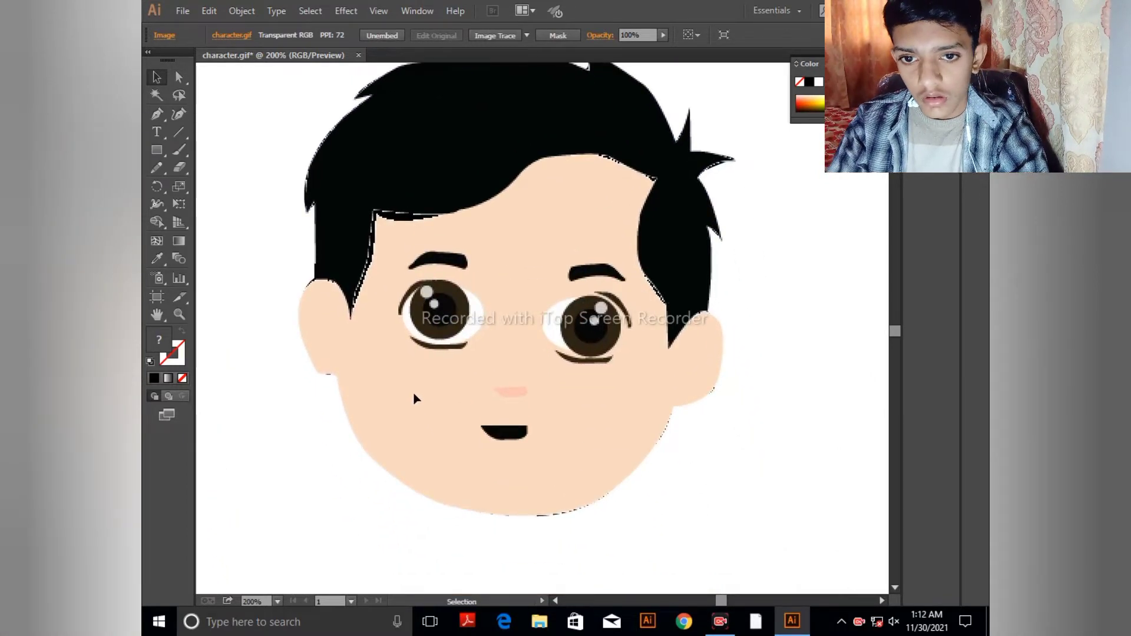
key(ctrl+z)
- Send the reference image to the back, and return the selected face path to no fill and a black stroke
right_click(415, 369)
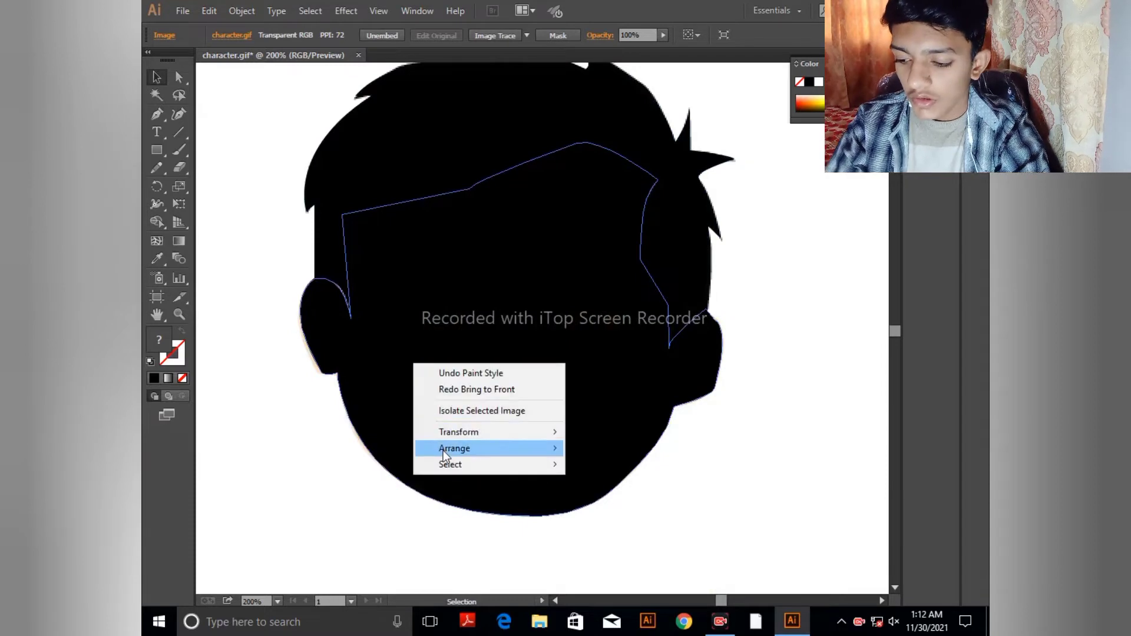
mouse_move(448, 450)
click(628, 497)
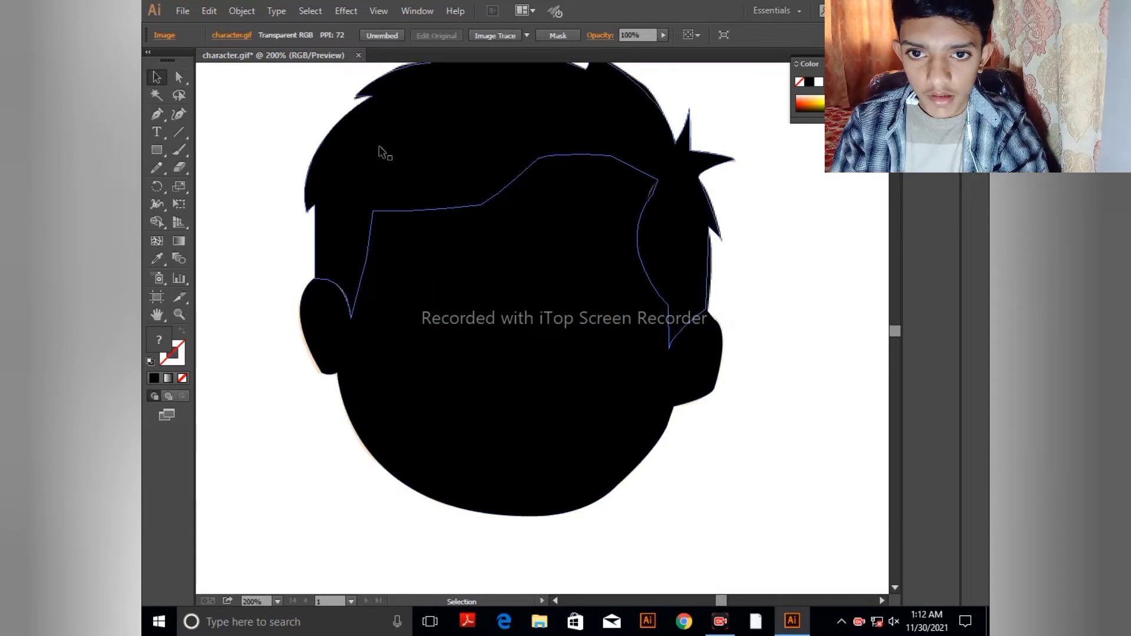
click(468, 337)
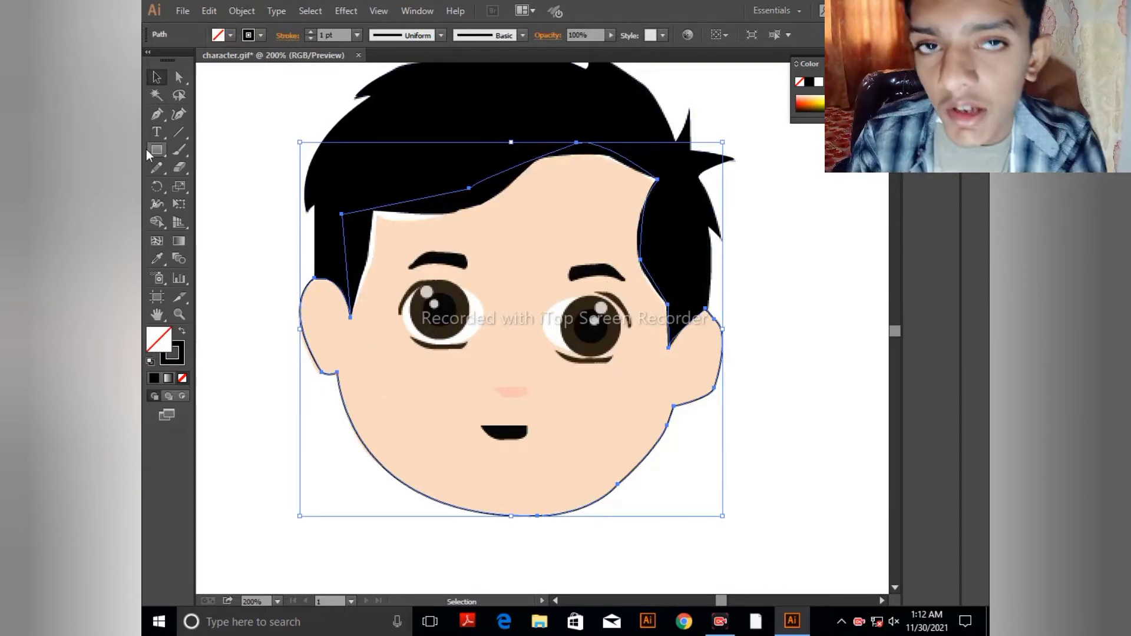
- Draw an ellipse around the white of the left eye and duplicate it onto the right eye
drag(156, 152, 203, 183)
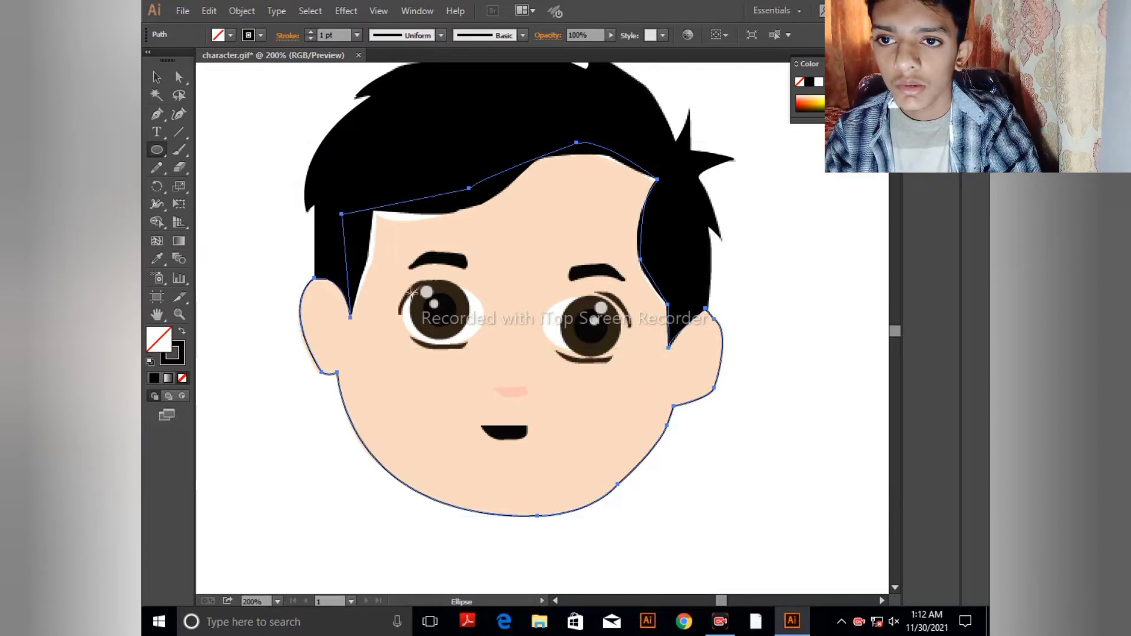
drag(409, 289, 485, 344)
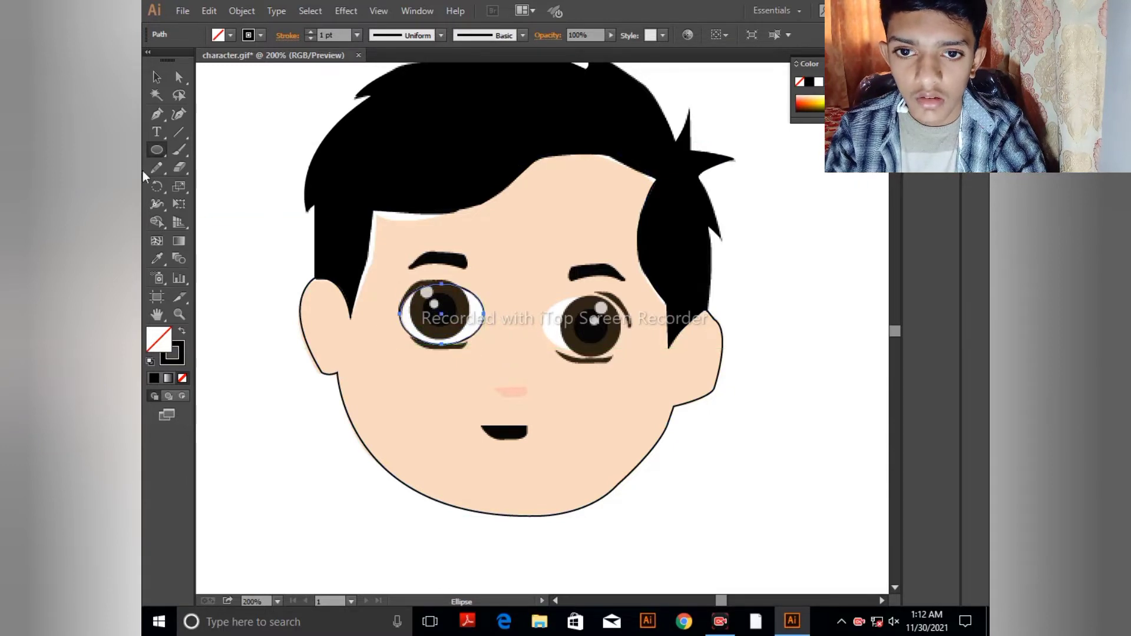
click(162, 74)
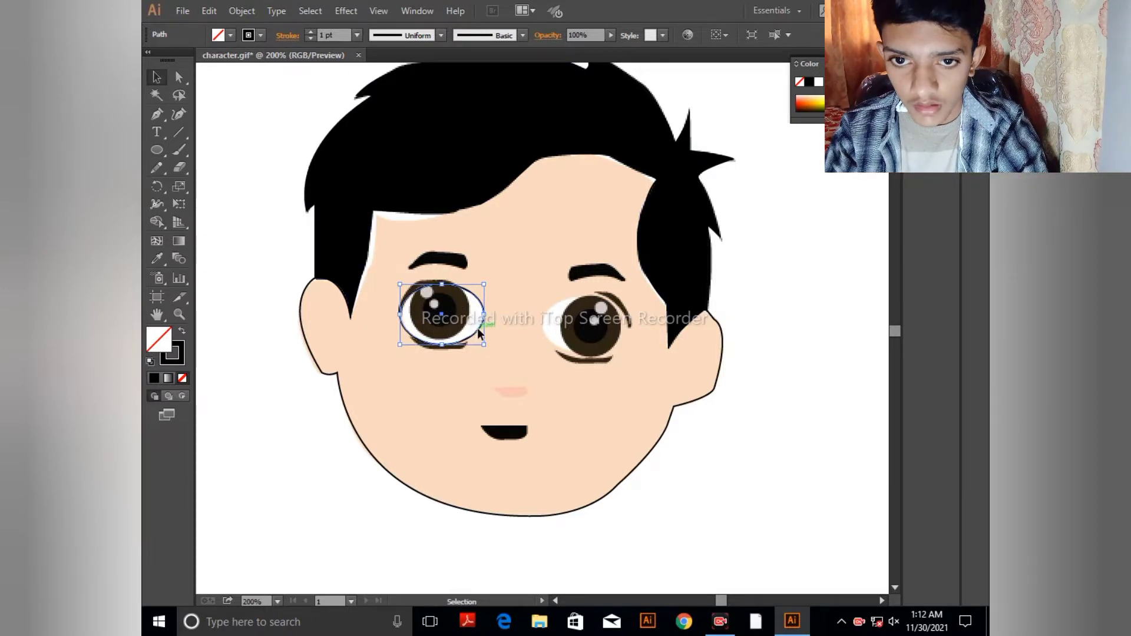
drag(477, 328, 618, 345)
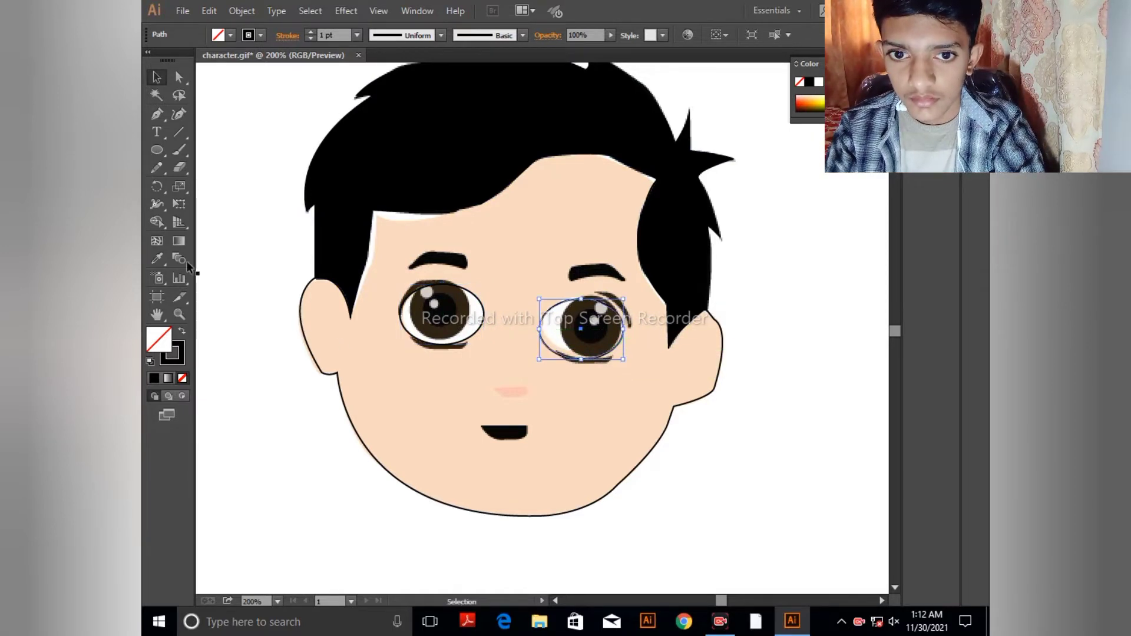
- Draw a circle around the left eye's brown iris and duplicate it onto the right eye's iris
click(157, 150)
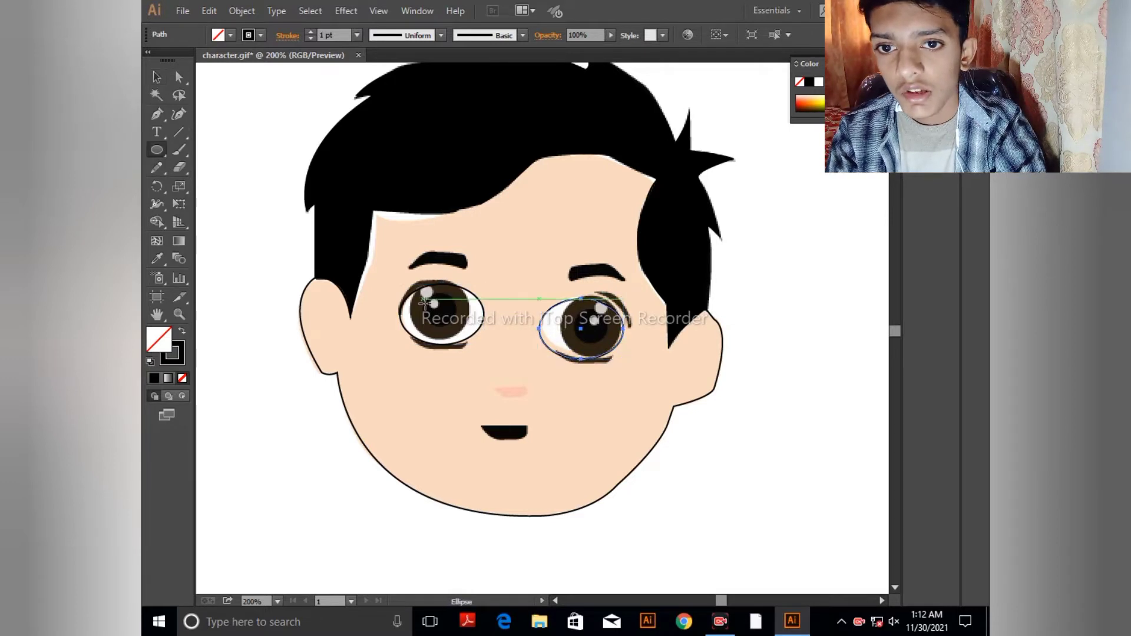
drag(422, 296, 469, 338)
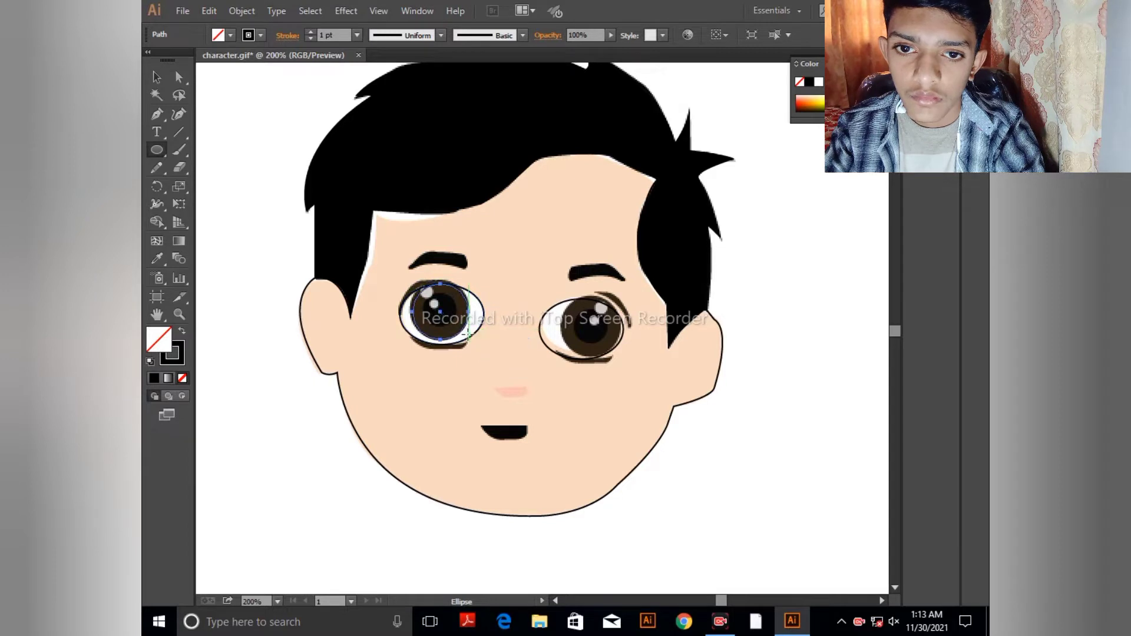
click(156, 77)
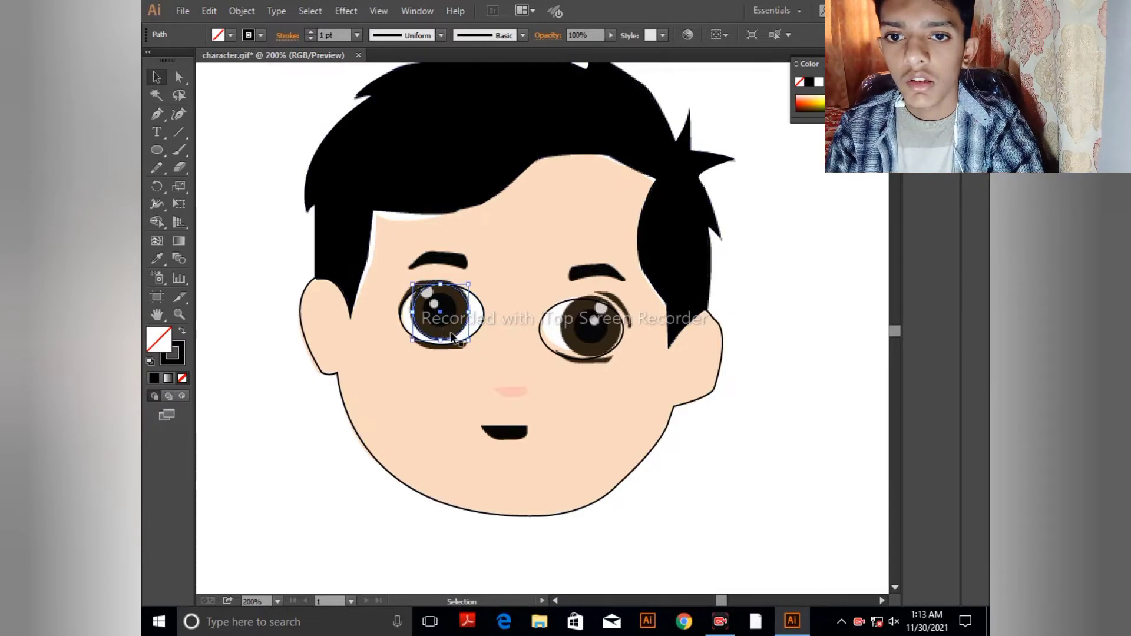
drag(452, 337, 600, 337)
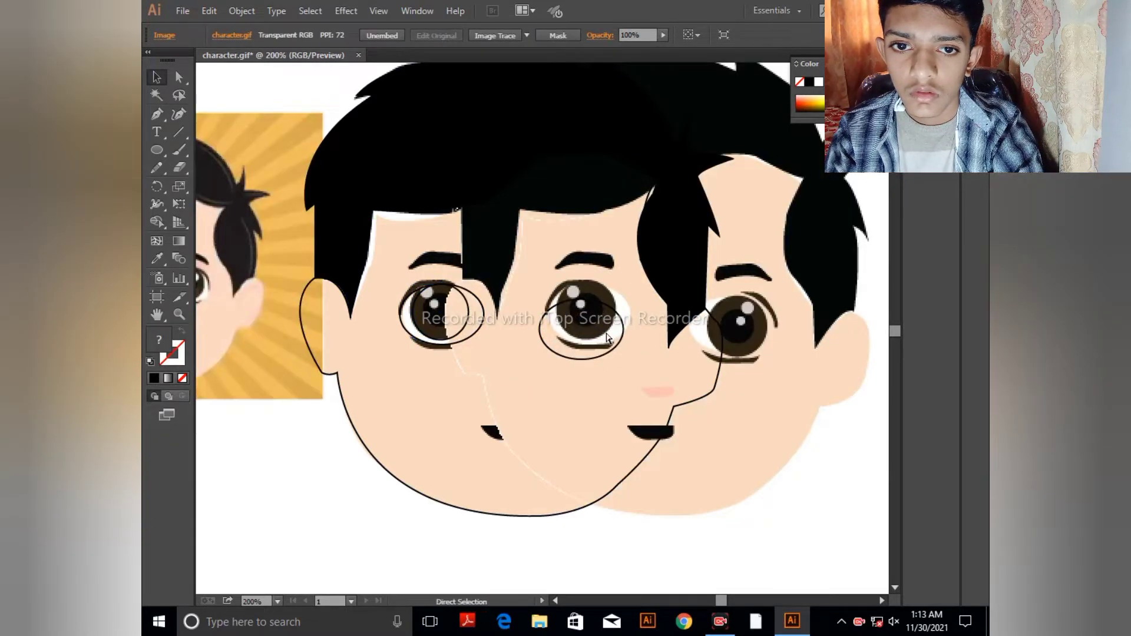
key(ctrl+z)
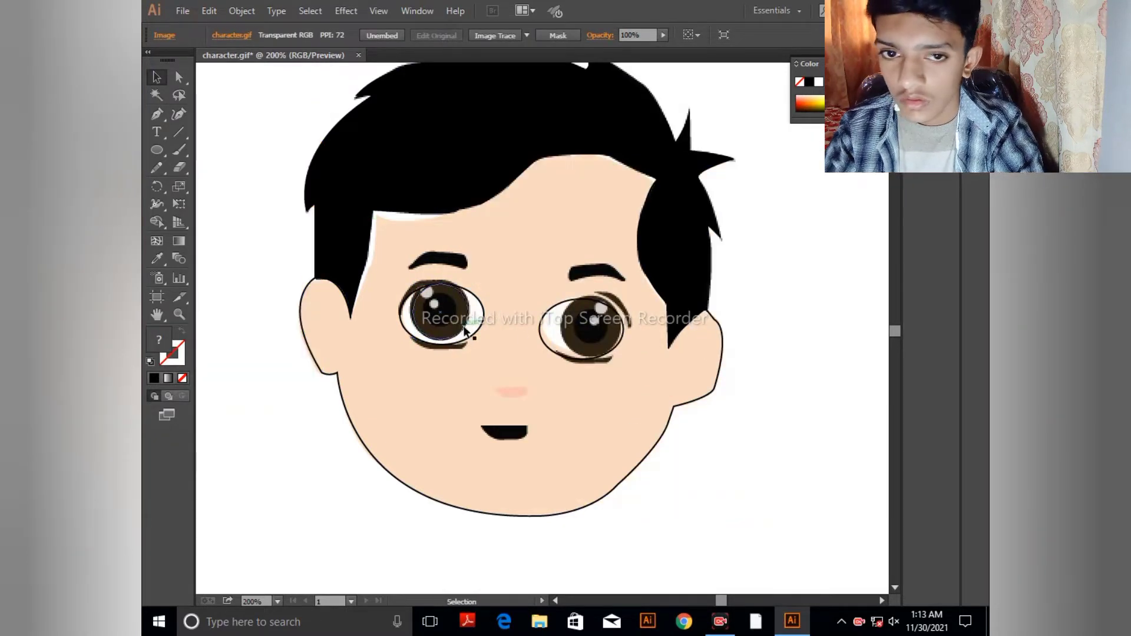
click(462, 330)
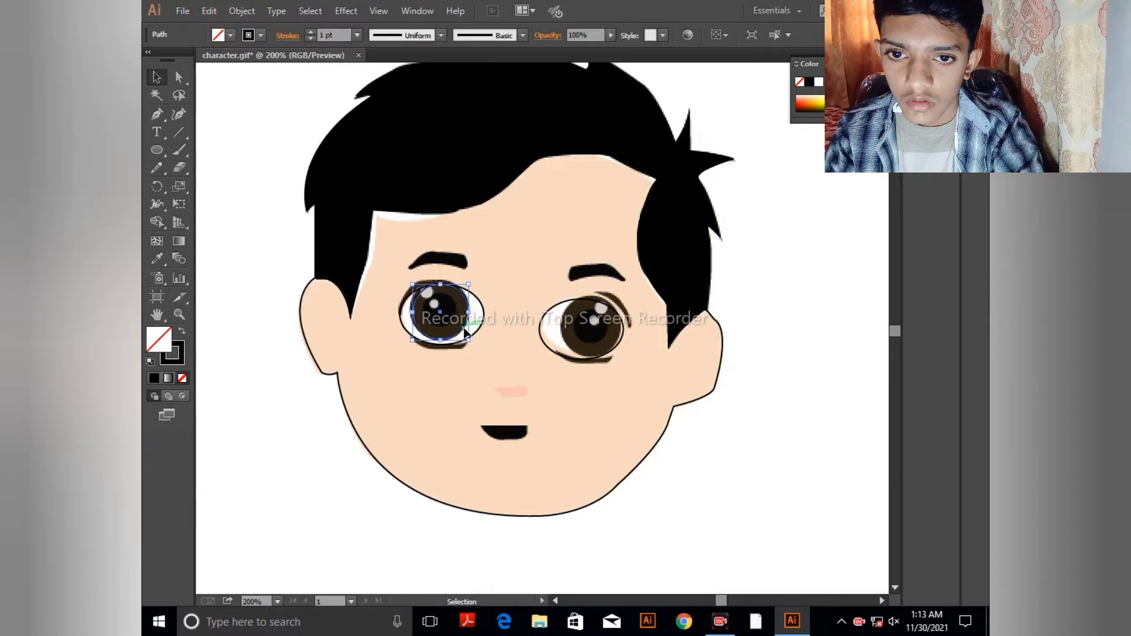
drag(465, 333, 614, 350)
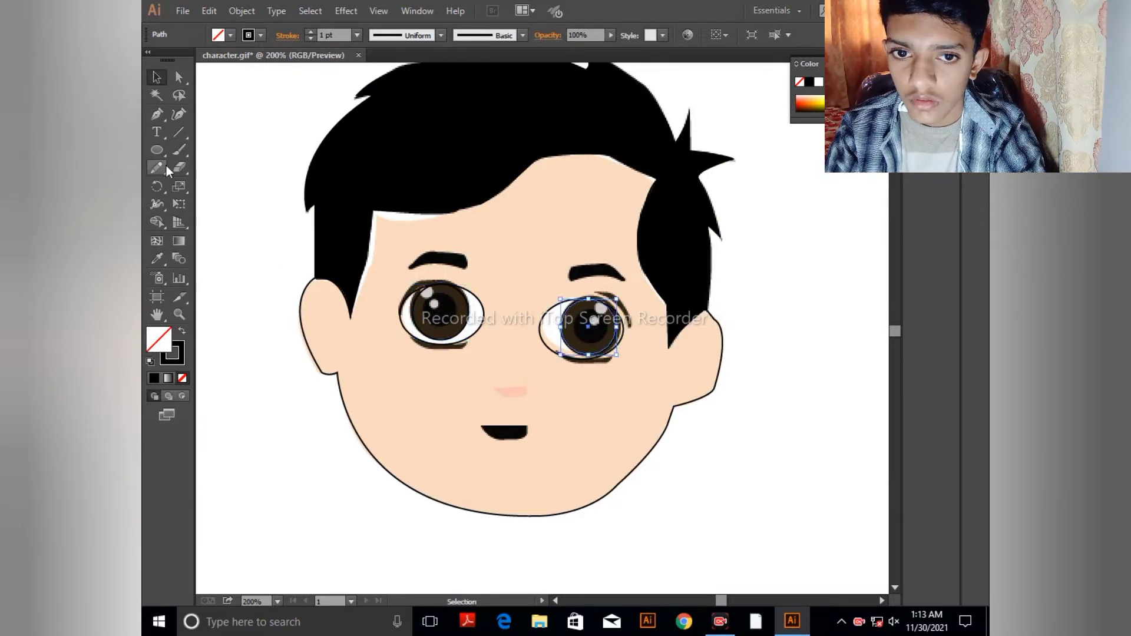
- Draw a circle around the left eye's black pupil, fit it to the reference, and duplicate it onto the right eye's pupil
click(156, 150)
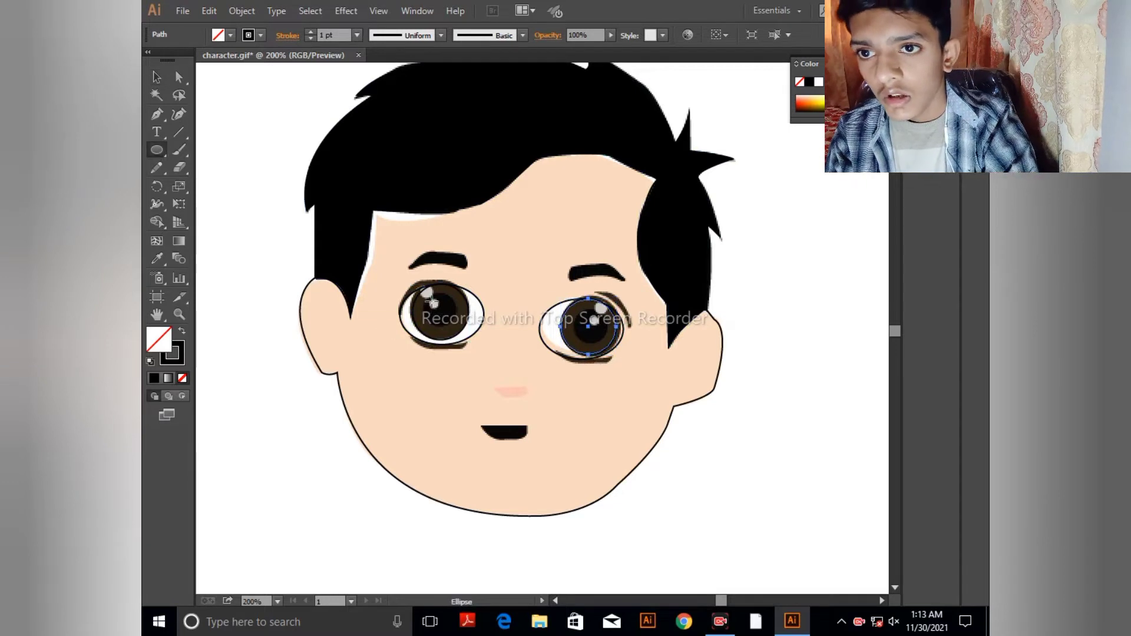
drag(434, 302, 447, 324)
key(ctrl+plus)
key(ctrl+plus)
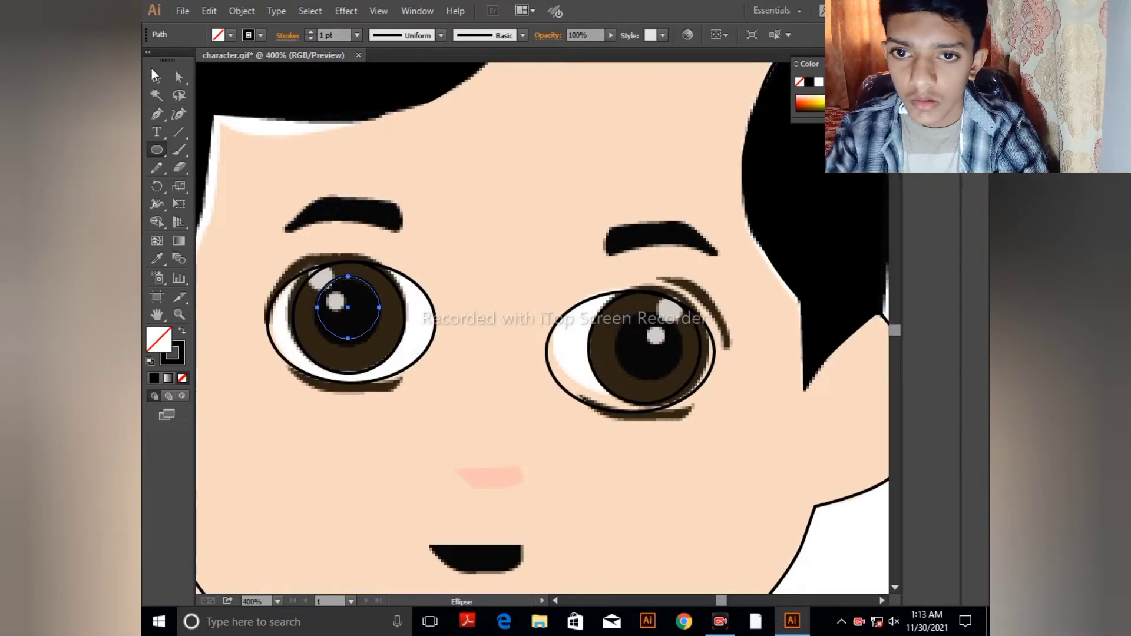
click(152, 77)
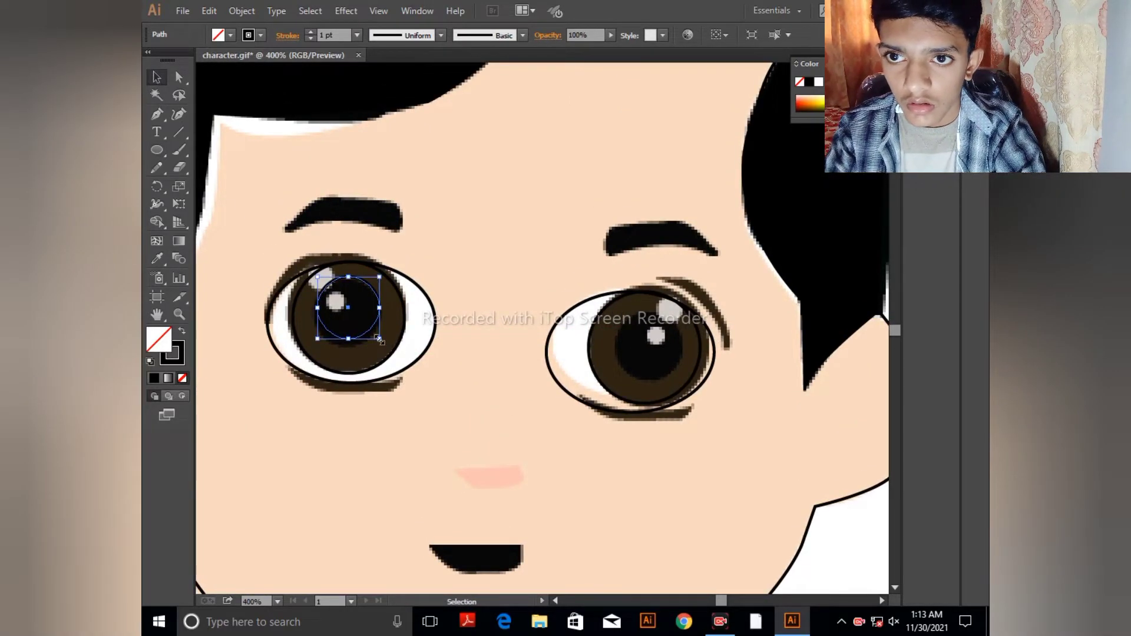
drag(379, 340, 385, 311)
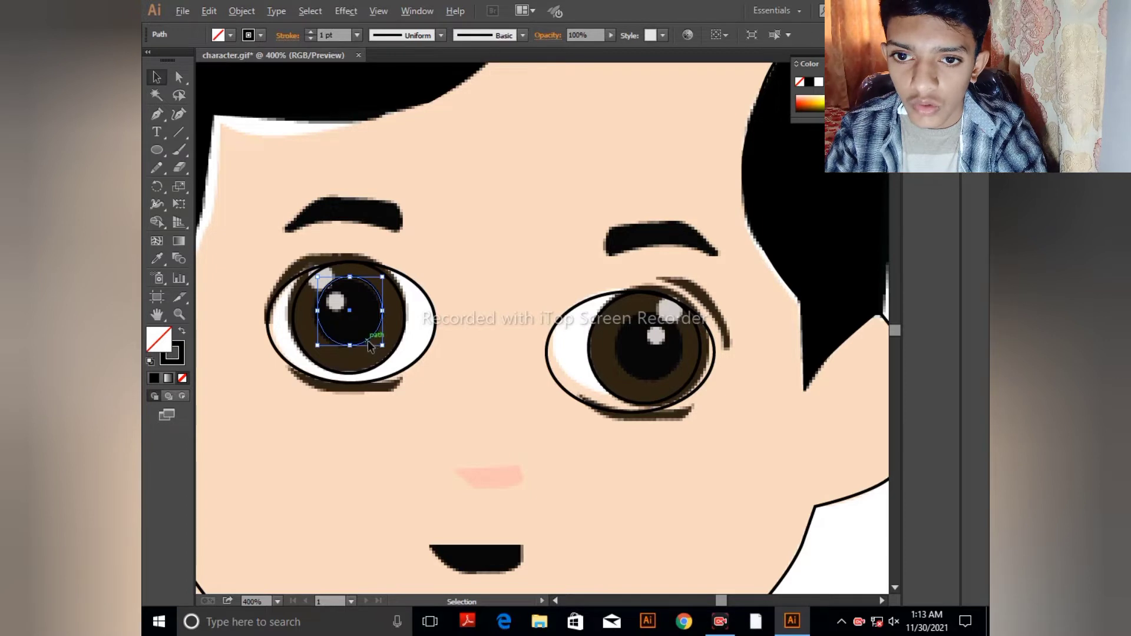
drag(369, 346, 667, 383)
- Draw two small circles around the left eye's highlights, one on the pupil and one at the iris's upper edge
click(157, 152)
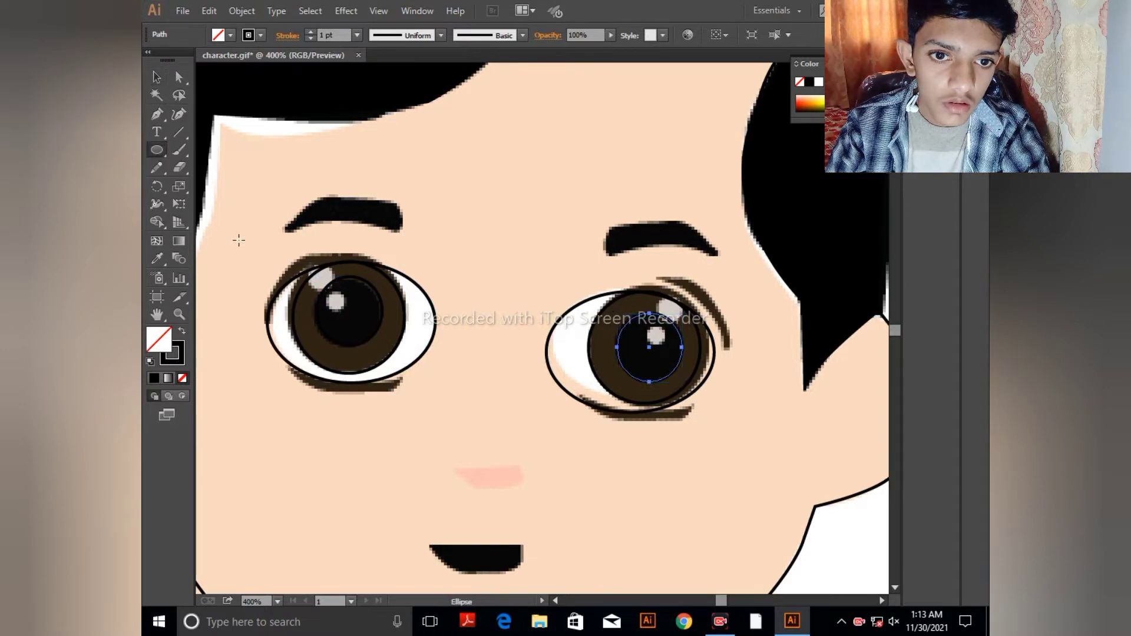
drag(330, 294, 348, 305)
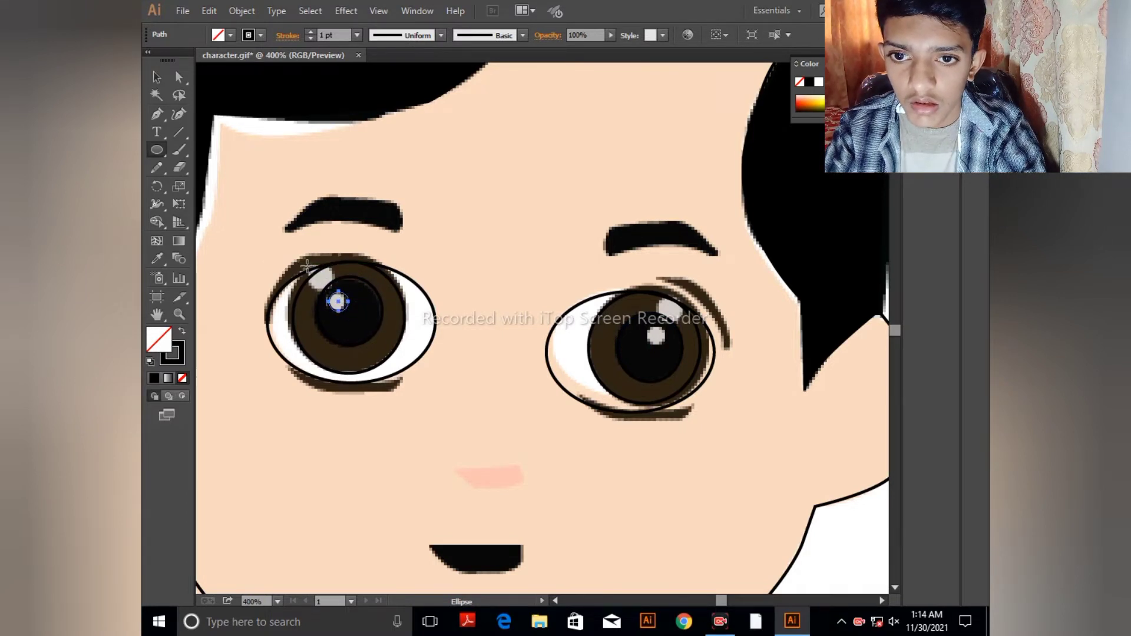
drag(305, 266, 336, 286)
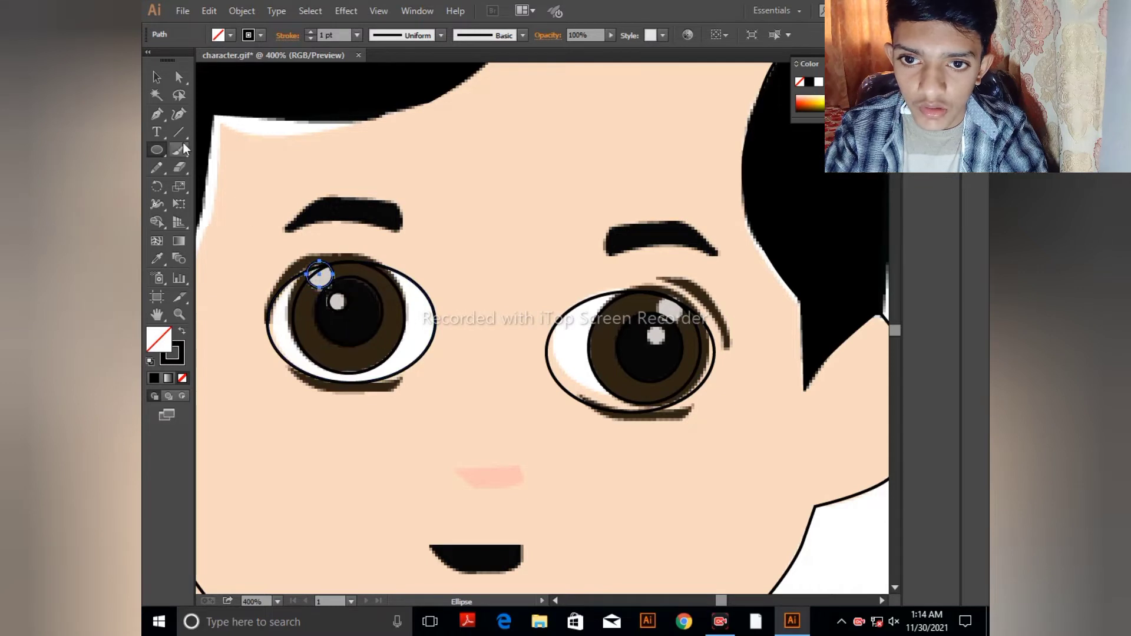
- Try setting a light grey fill colour with the reference image selected
click(153, 81)
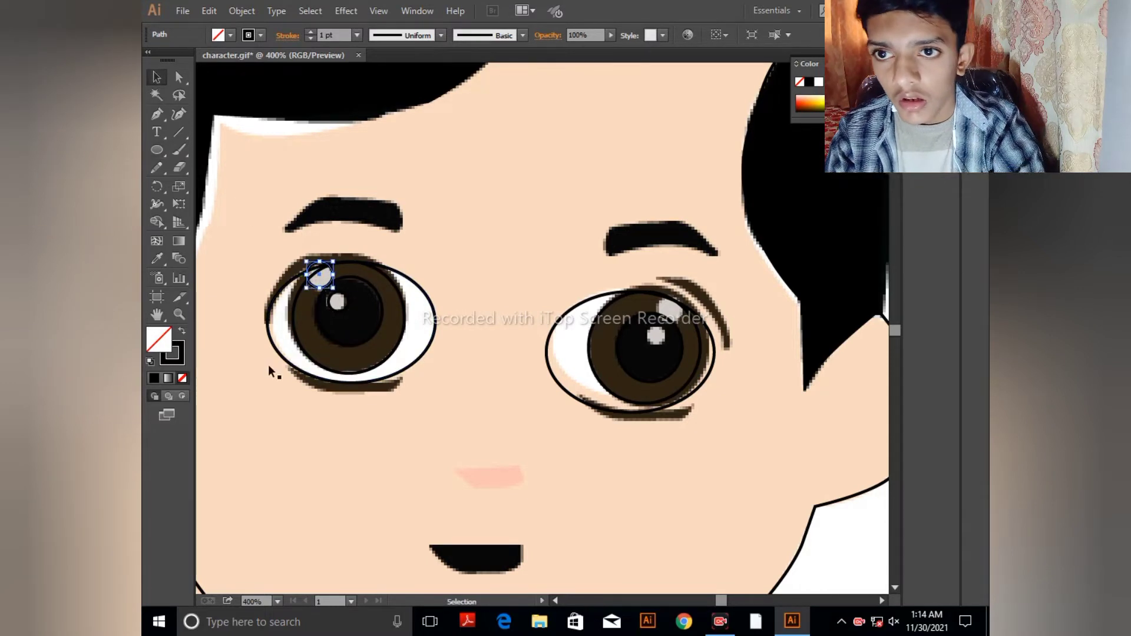
click(293, 366)
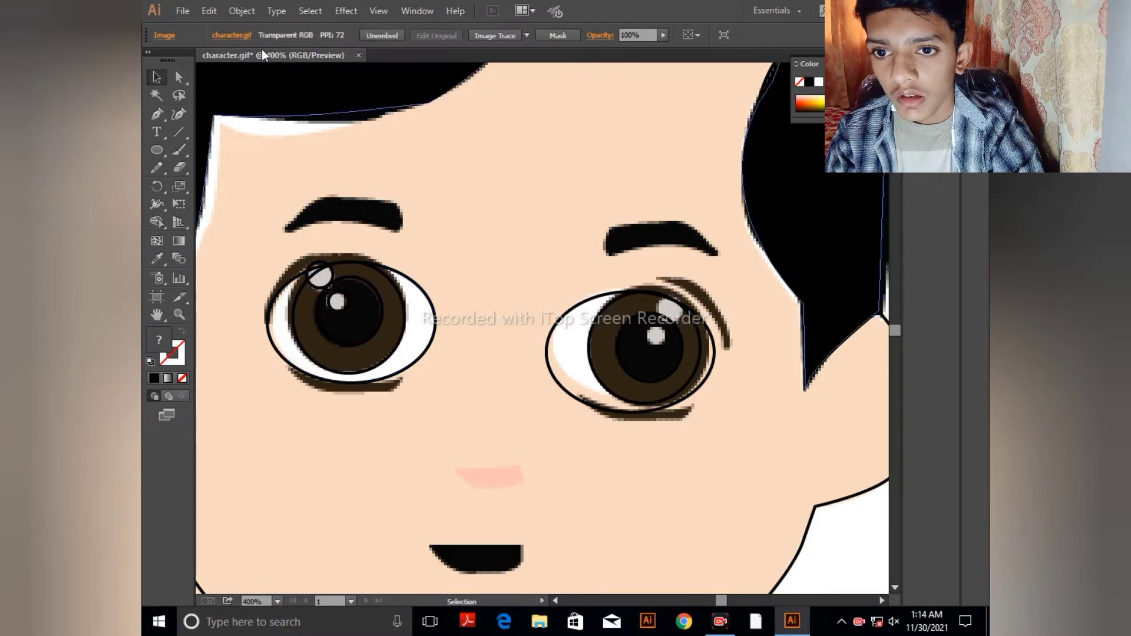
double_click(163, 338)
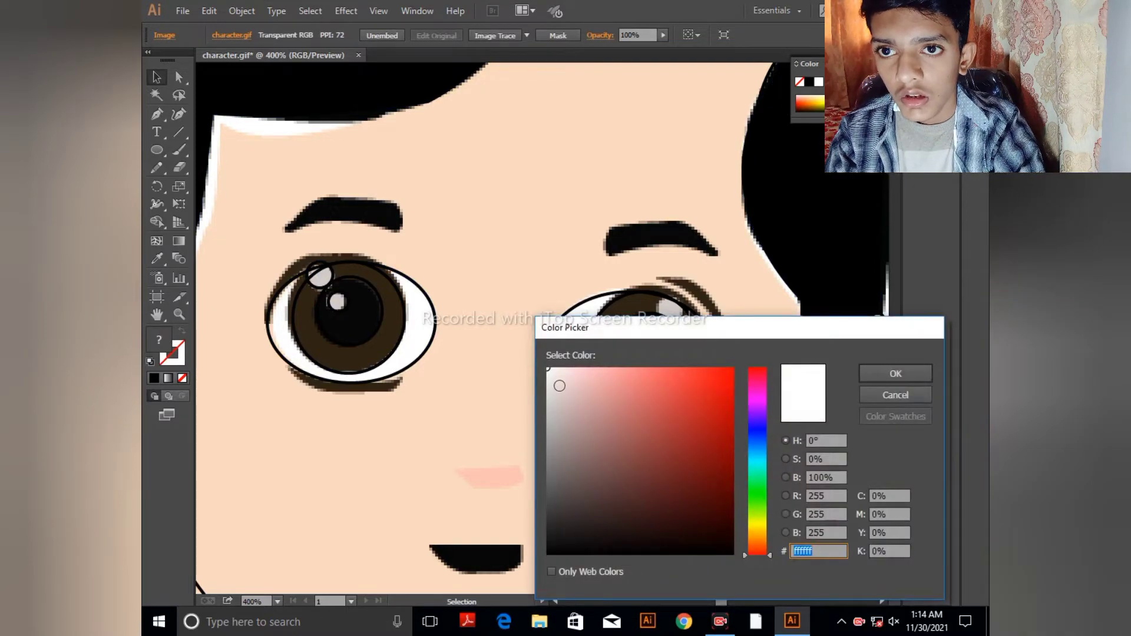
click(895, 374)
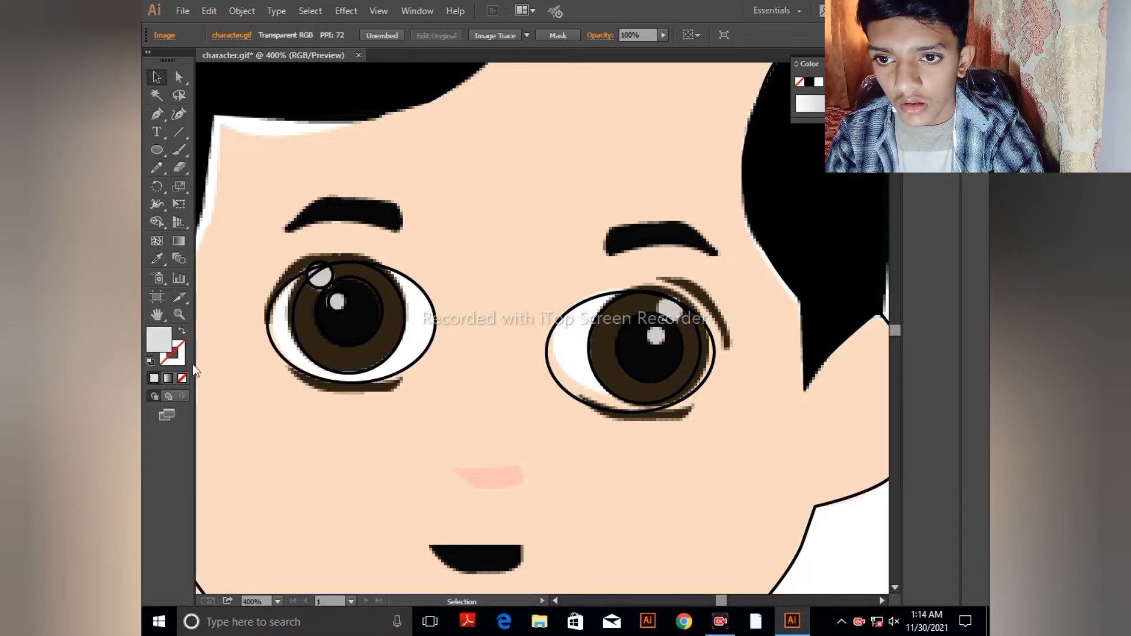
- Remove the left iris circle's stroke and fill it with the dark brown sampled from the right eye's iris
click(294, 322)
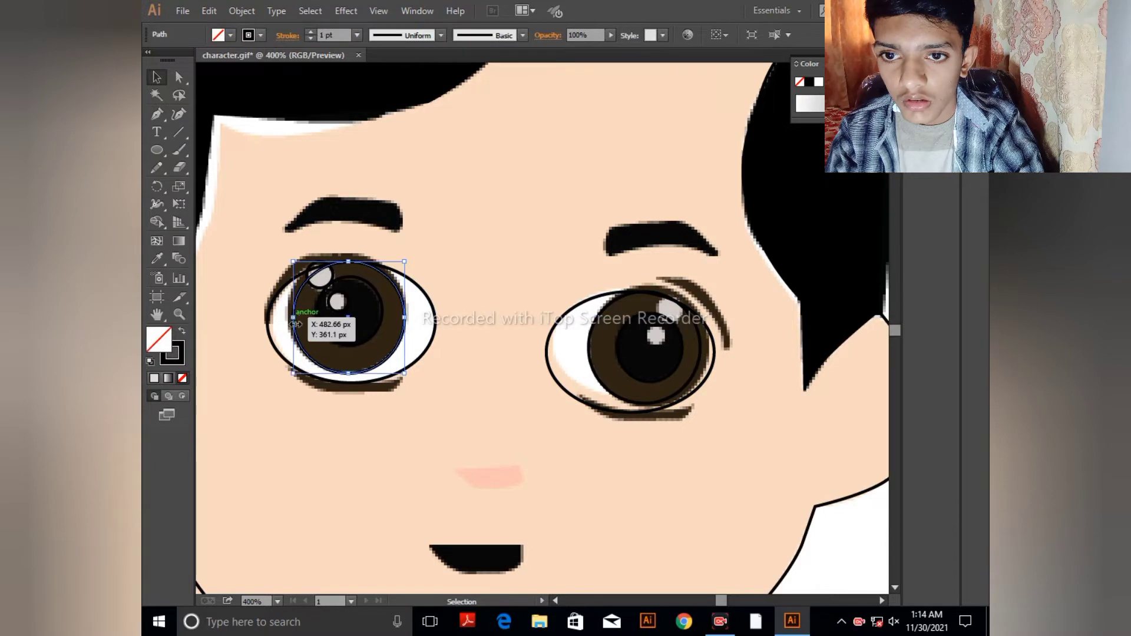
click(183, 333)
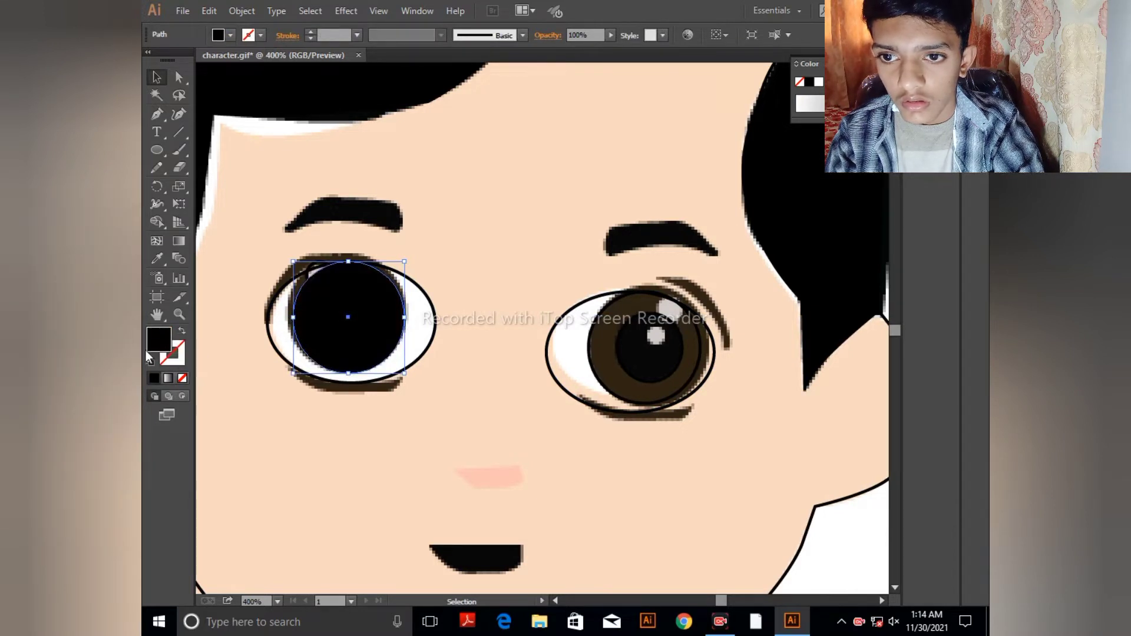
click(156, 259)
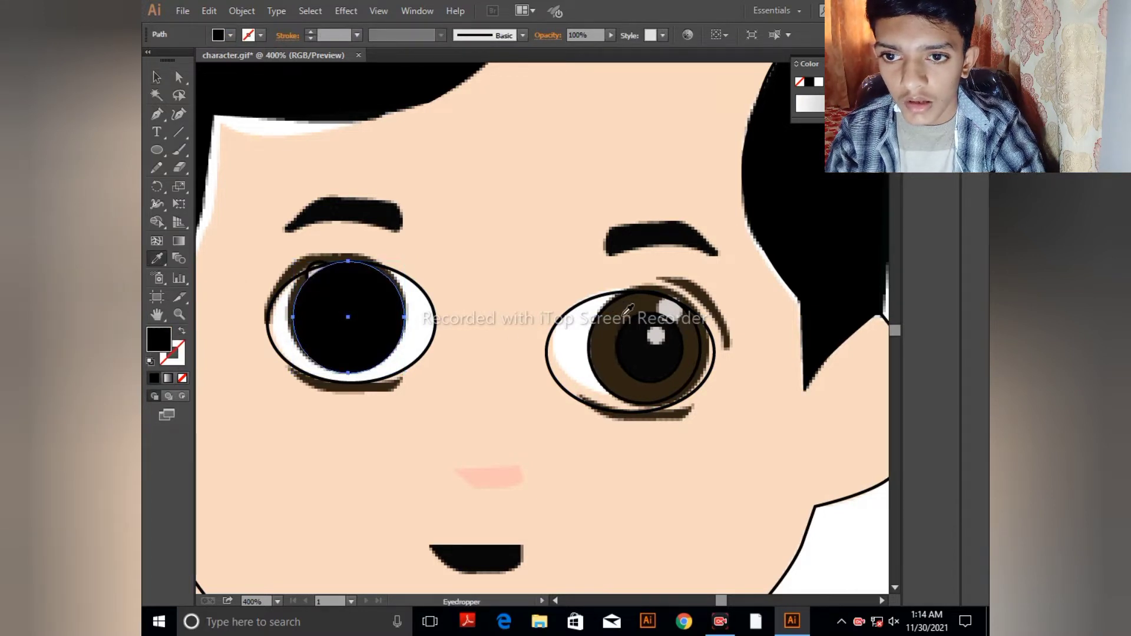
click(623, 314)
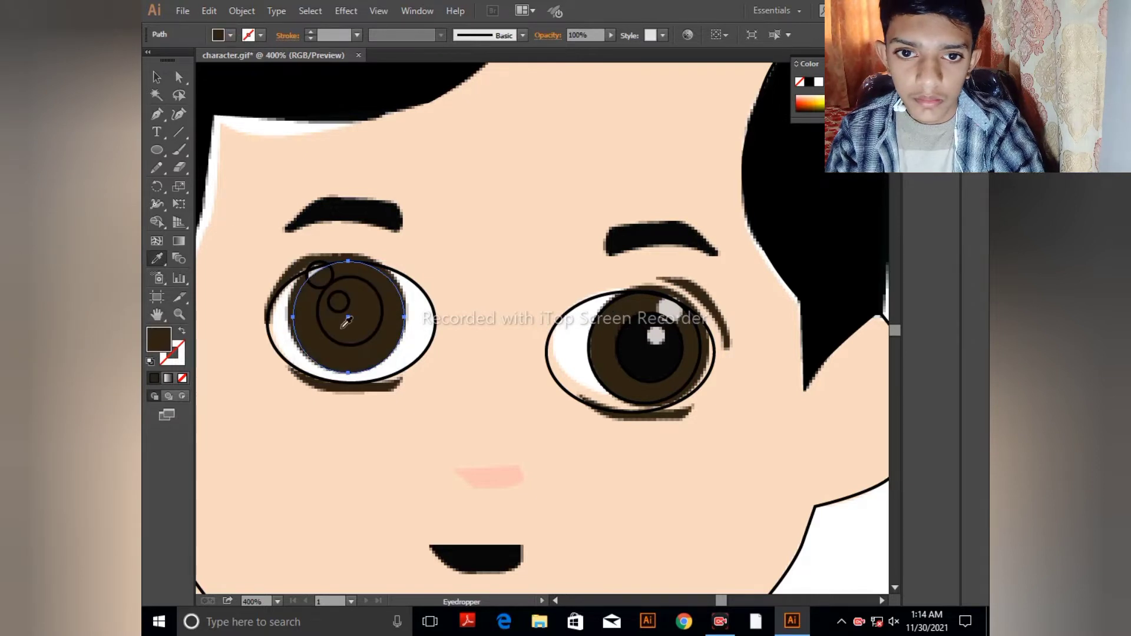
- Fill the left pupil circle with the near-black sampled from the right eye's pupil
click(157, 77)
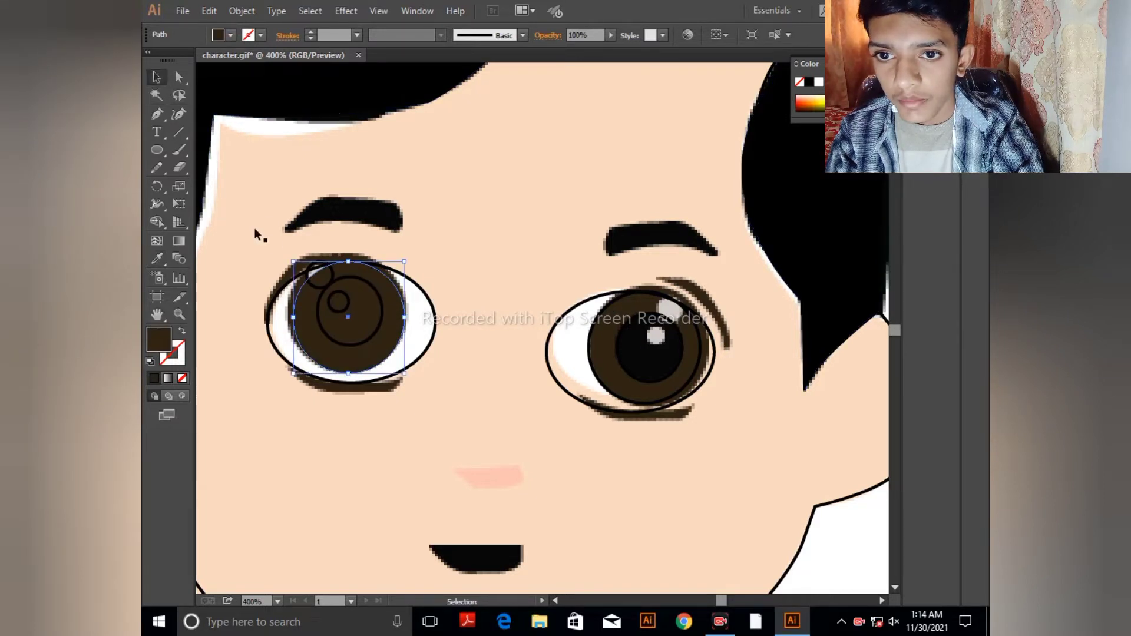
click(377, 298)
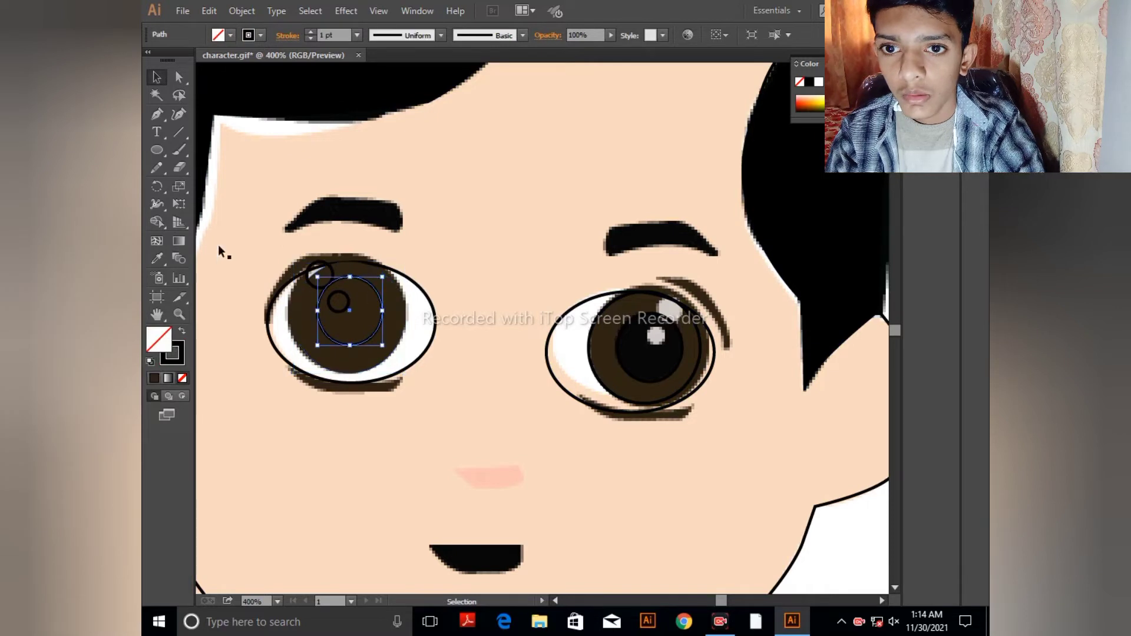
click(156, 258)
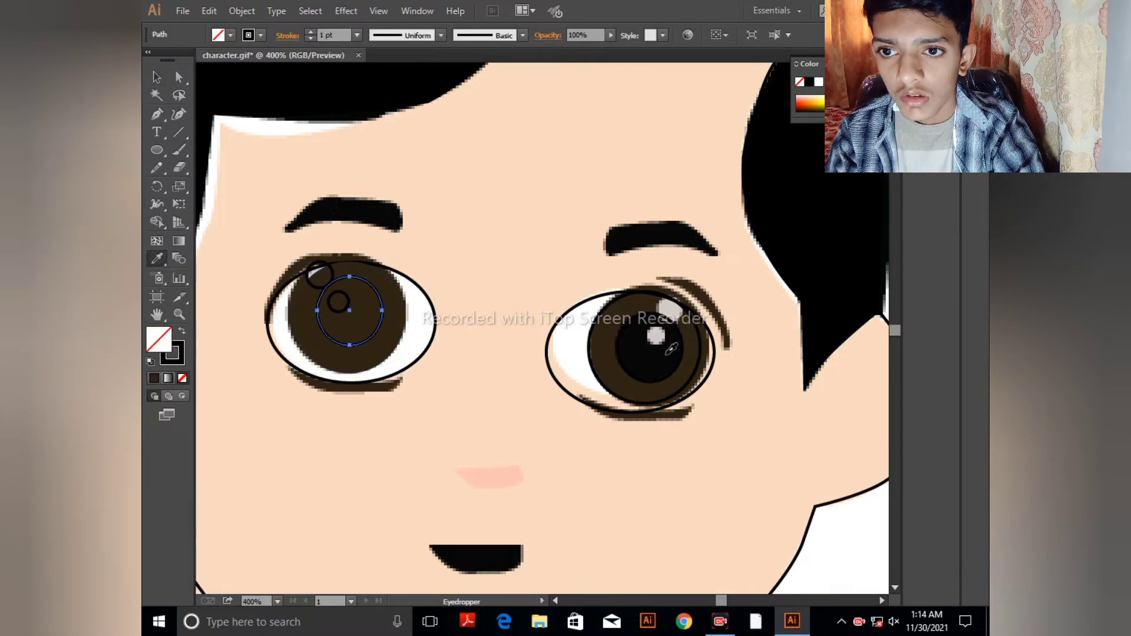
click(619, 354)
- Fill both of the left eye's highlight circles with the light grey sampled from the right eye's highlight
click(157, 77)
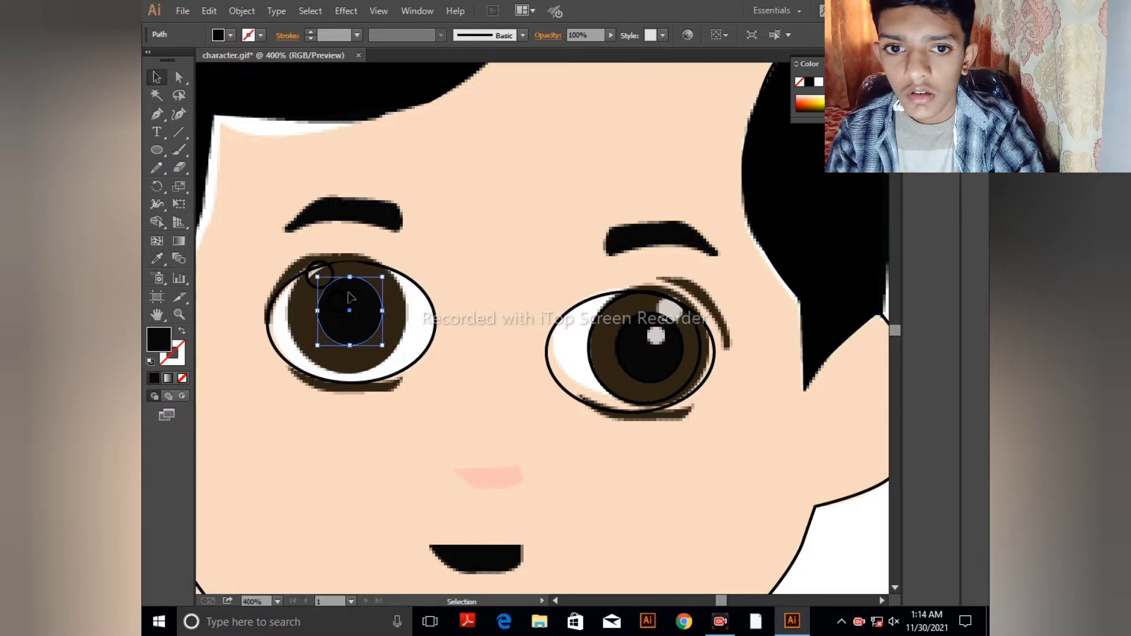
click(339, 302)
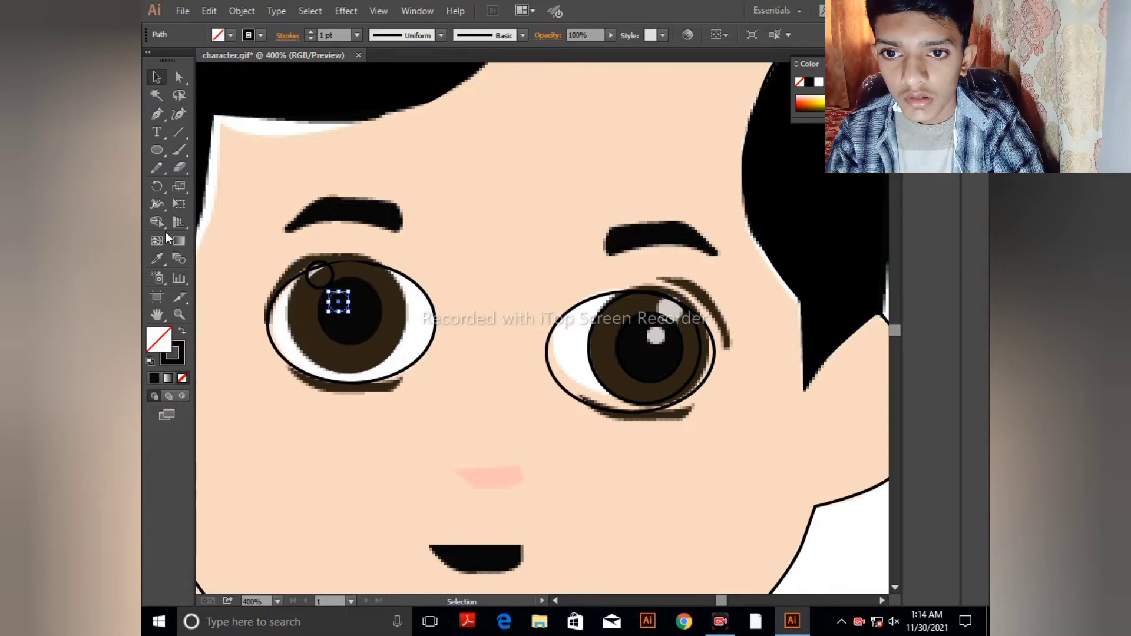
click(157, 258)
click(679, 315)
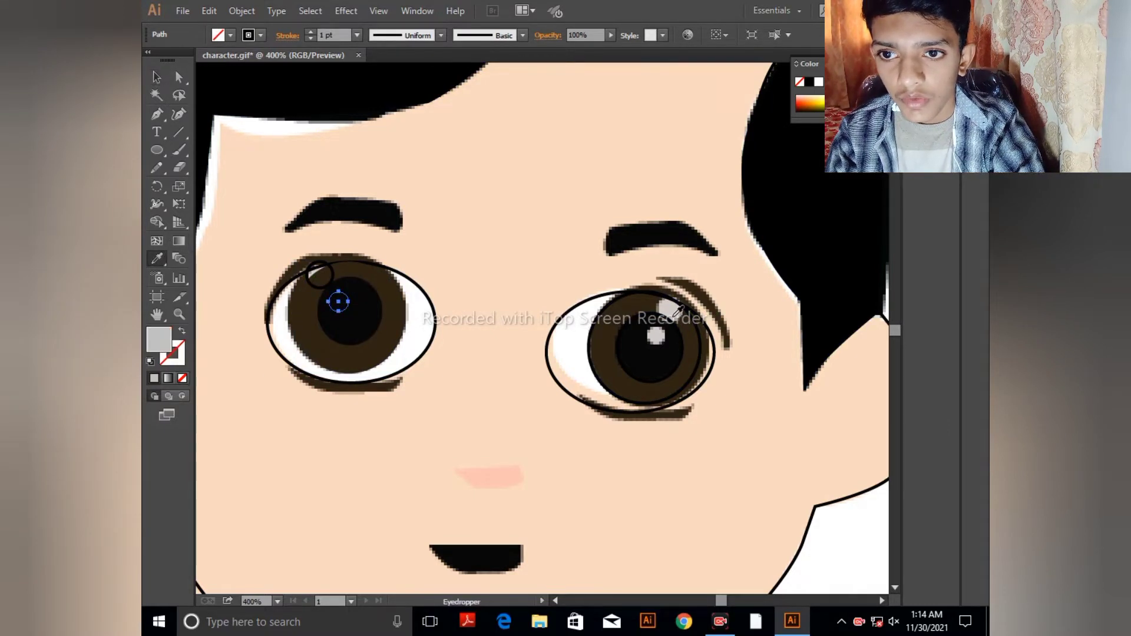
click(157, 77)
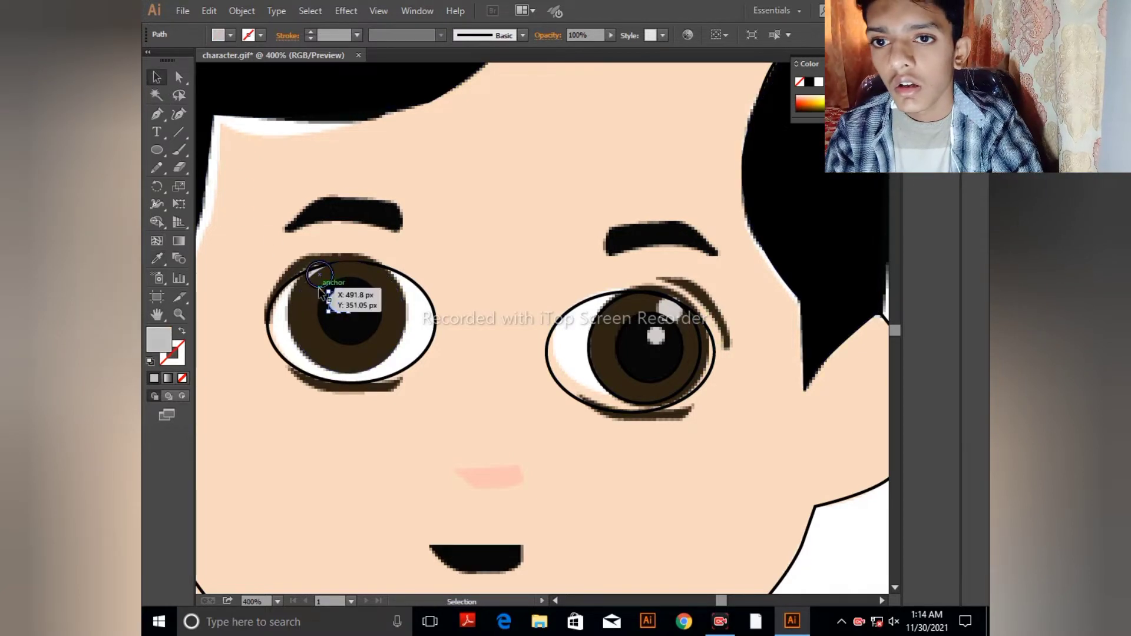
click(316, 285)
click(158, 257)
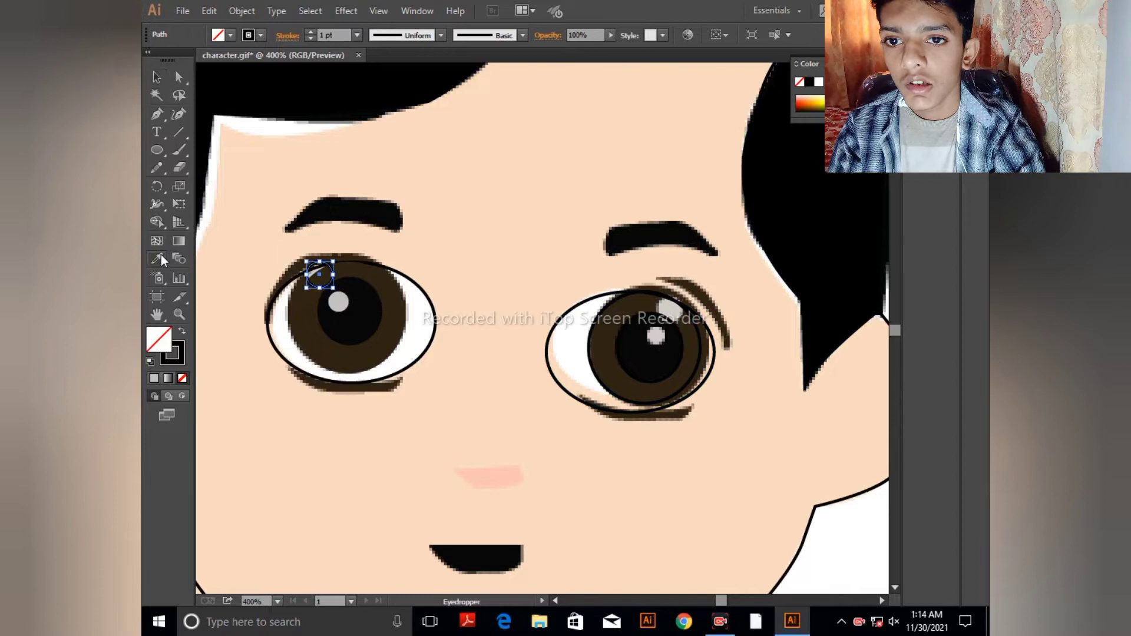
click(338, 300)
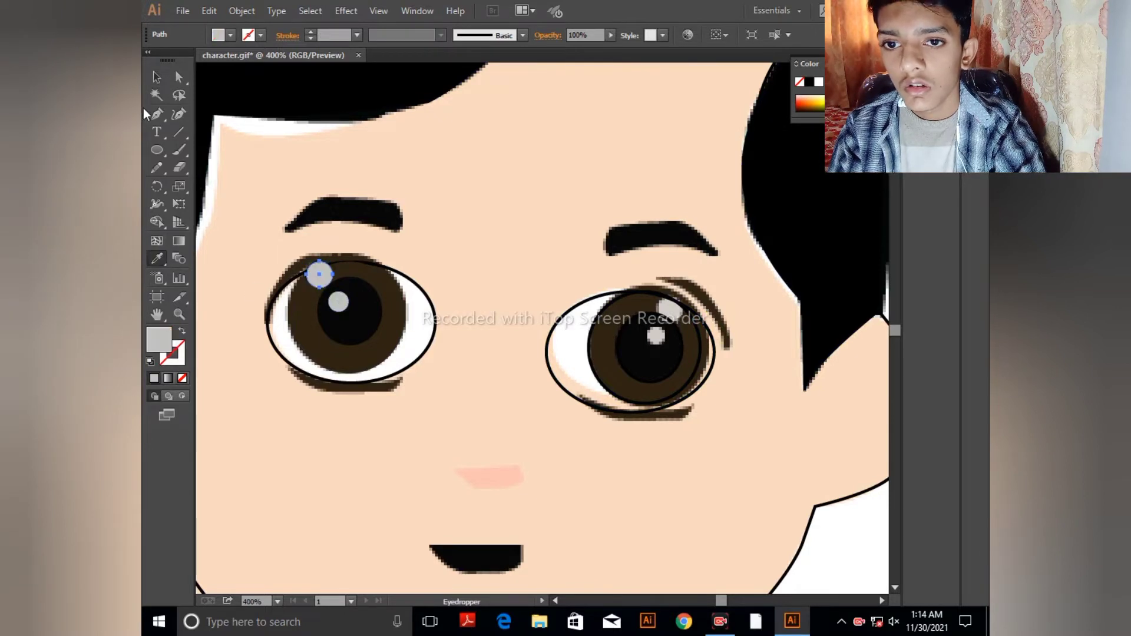
click(156, 76)
click(312, 118)
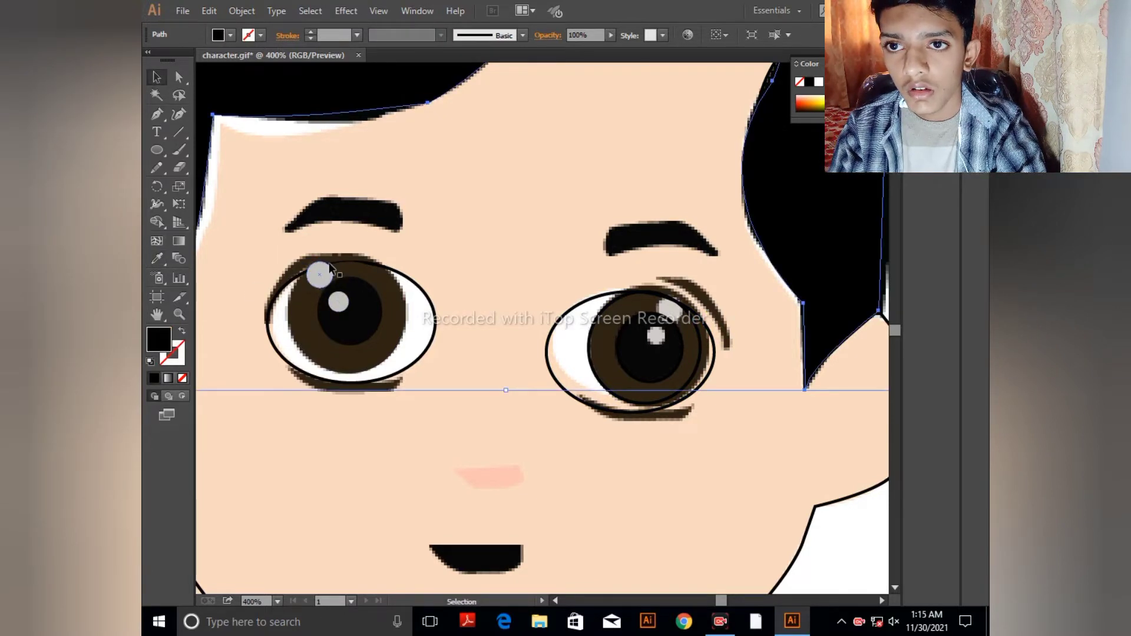
- Trace the outer edge of the left eye's upper lash line with the Pen tool, using no fill and a black stroke
click(156, 114)
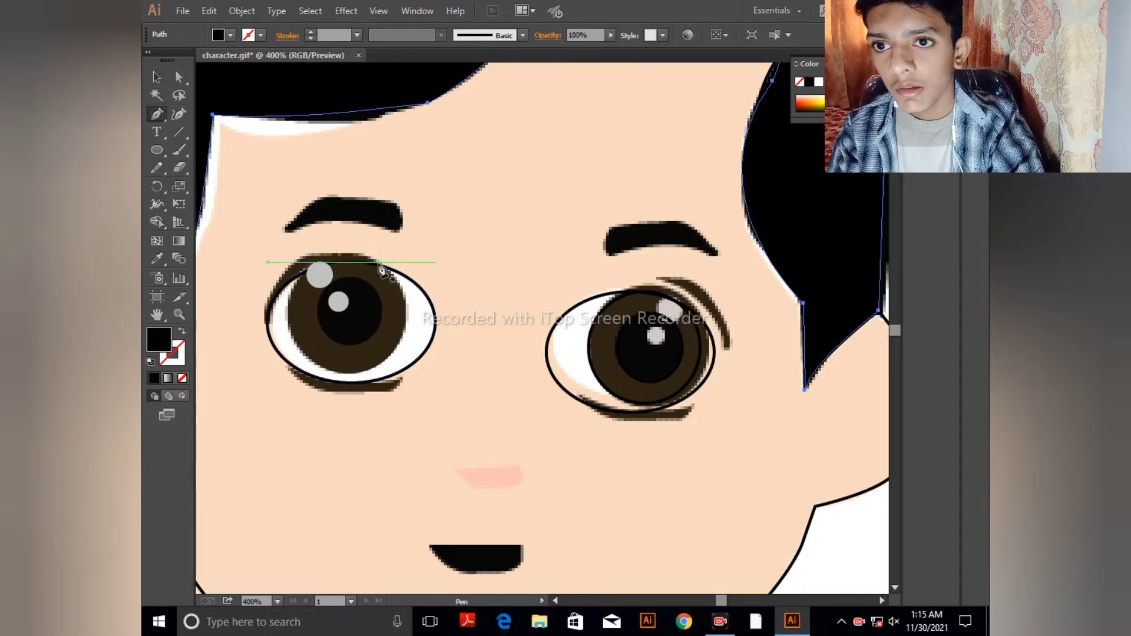
click(379, 263)
drag(296, 261, 282, 278)
click(296, 261)
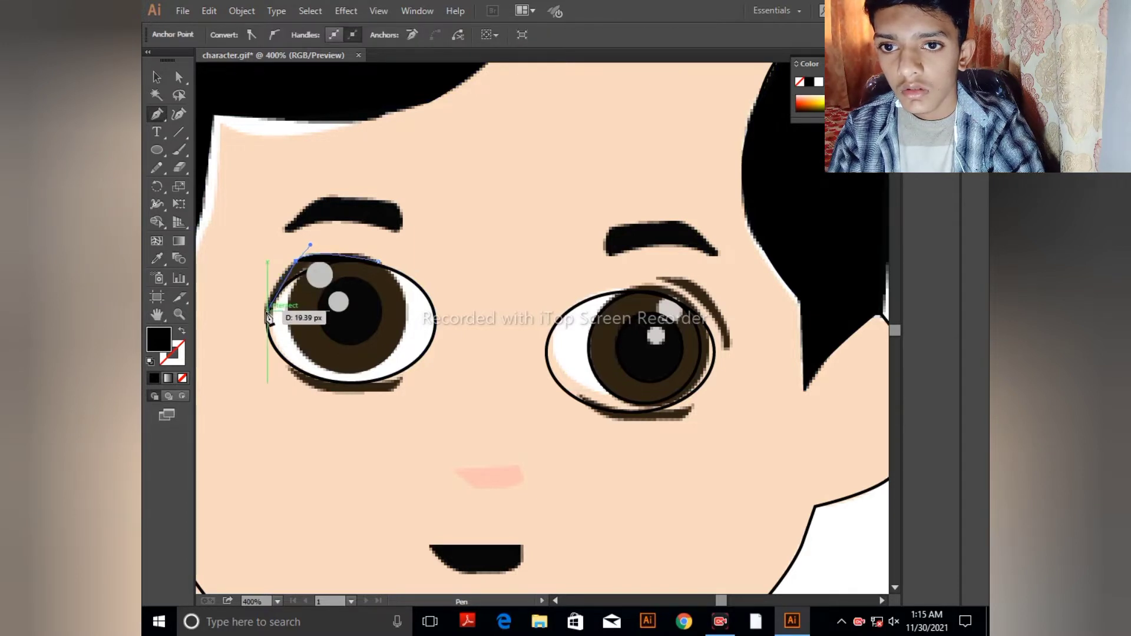
drag(263, 322, 273, 341)
drag(340, 271, 340, 271)
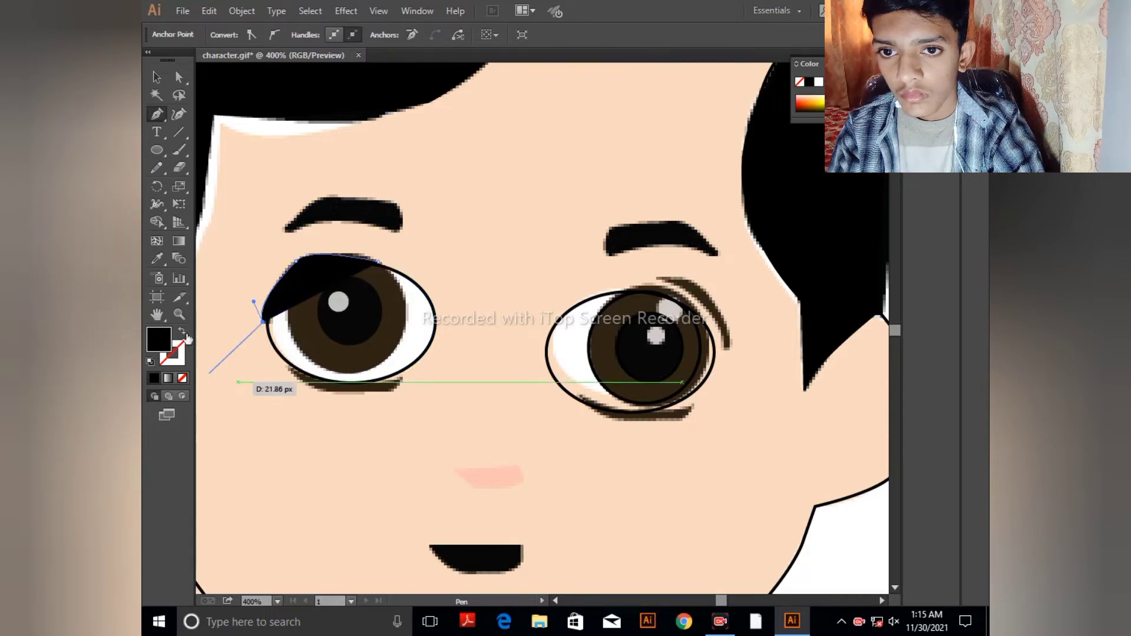
click(185, 335)
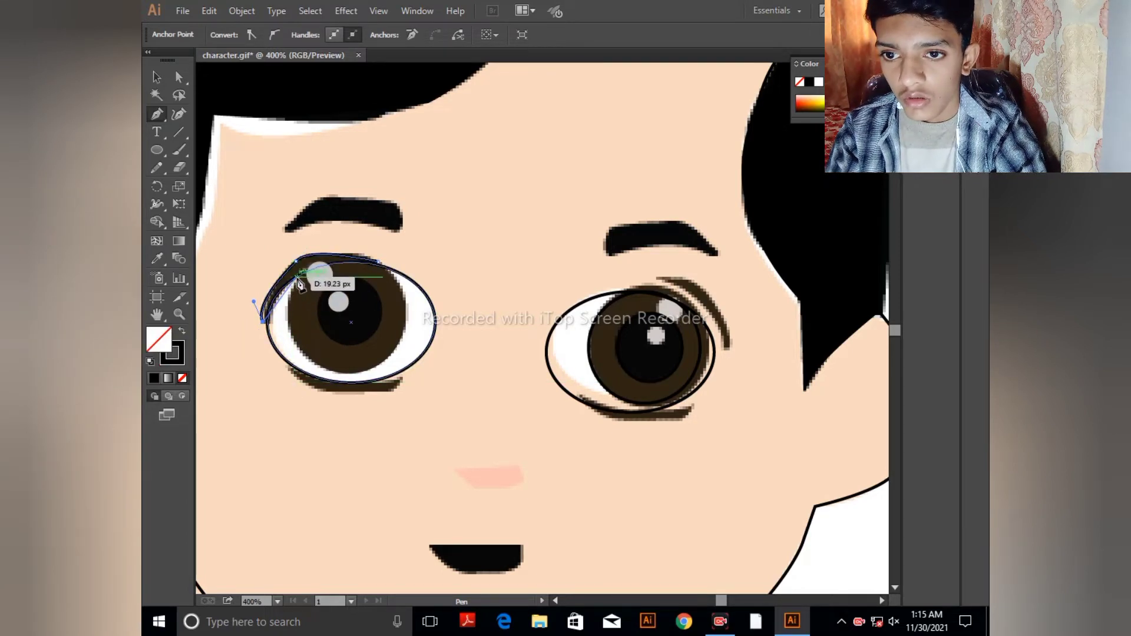
- Trace the inner edge of the left eye's upper lash line, adjust its end point, and close the path
drag(299, 277, 315, 277)
click(299, 276)
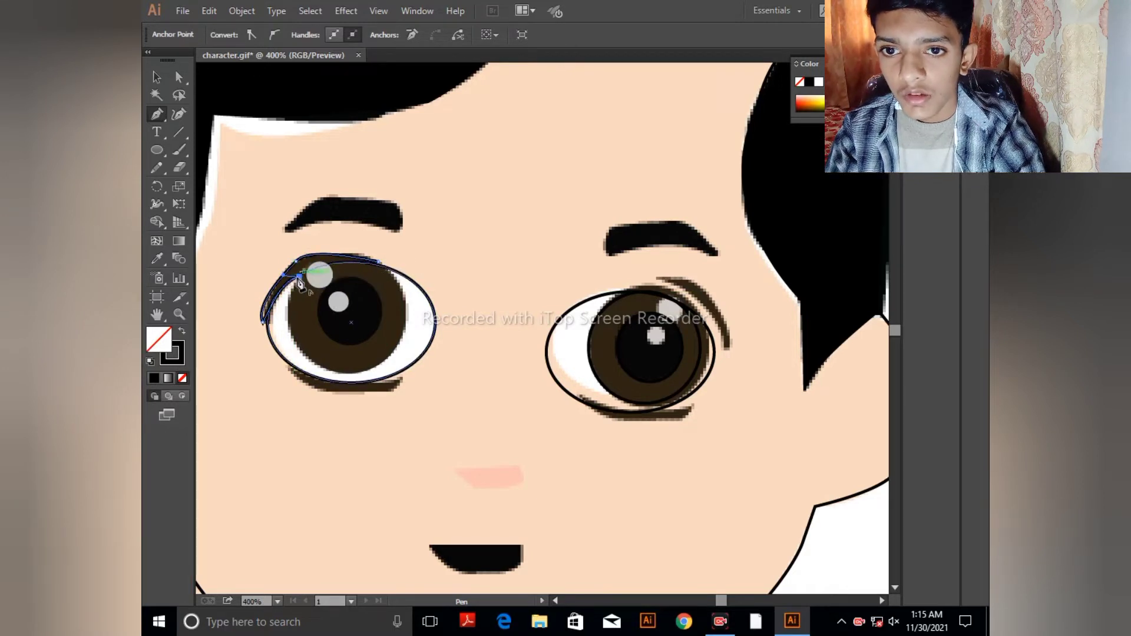
drag(298, 279, 424, 287)
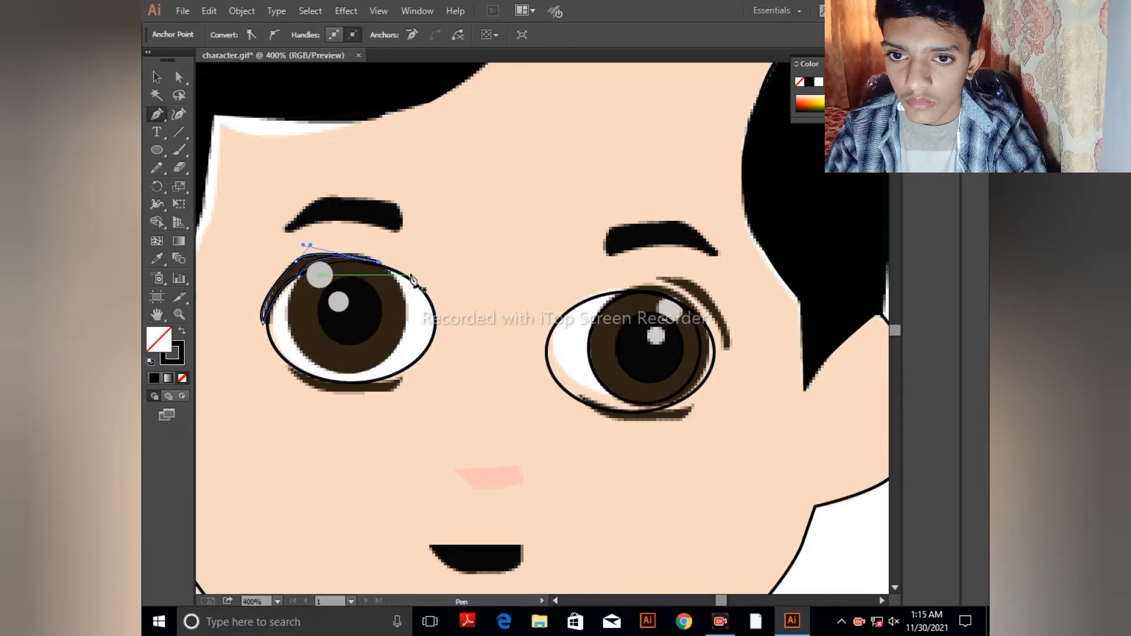
key(ctrl)
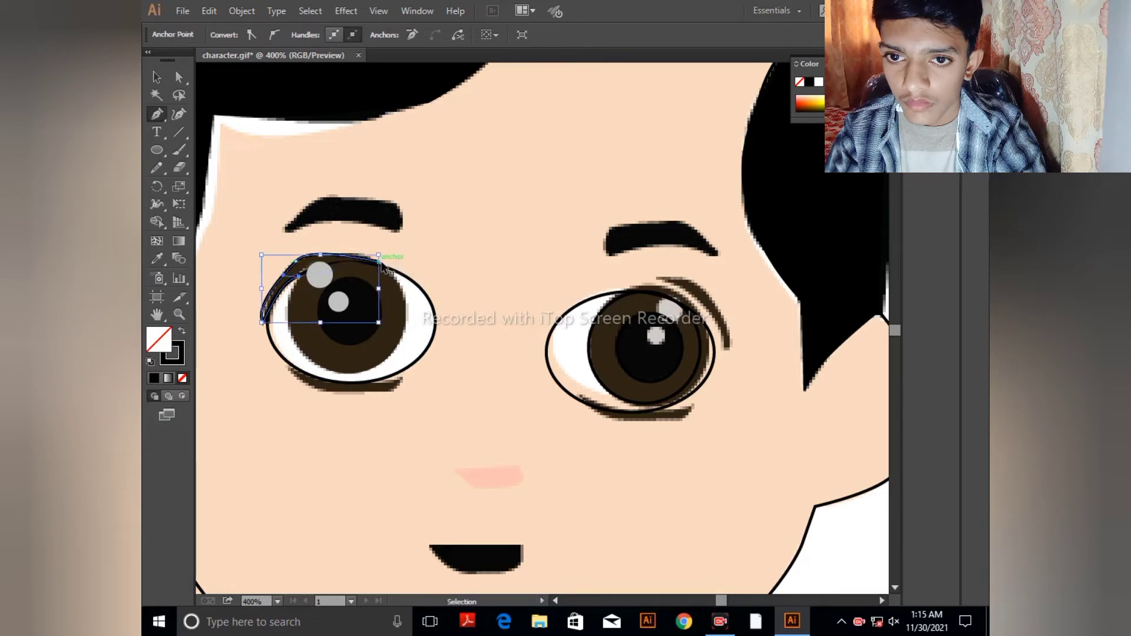
mouse_move(384, 271)
mouse_down()
mouse_move(305, 274)
mouse_move(389, 268)
mouse_up()
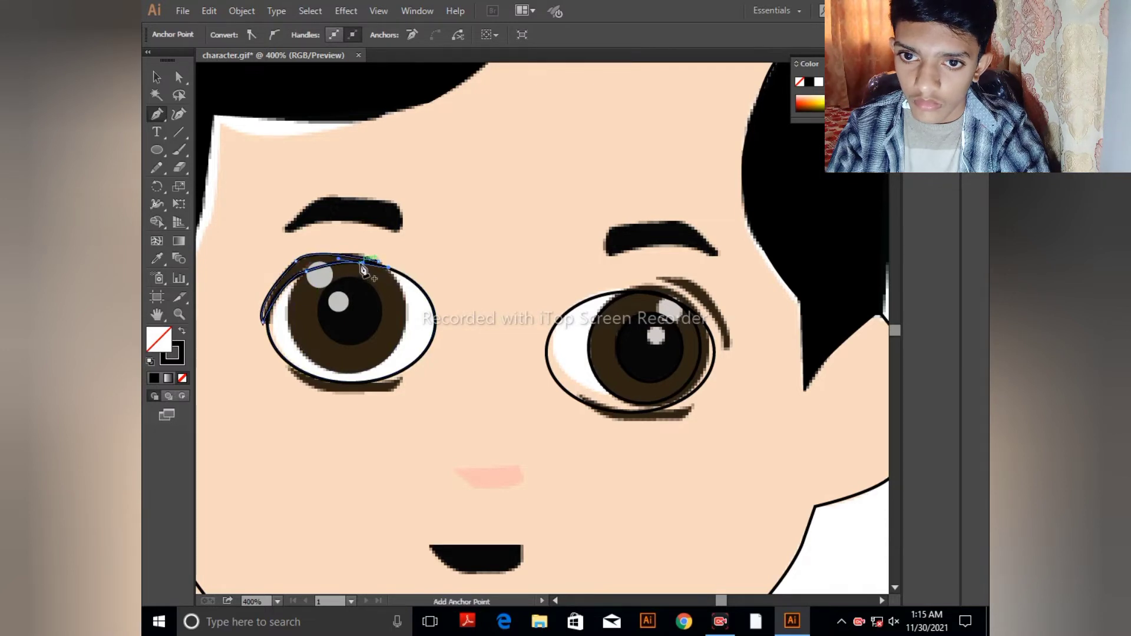
click(364, 263)
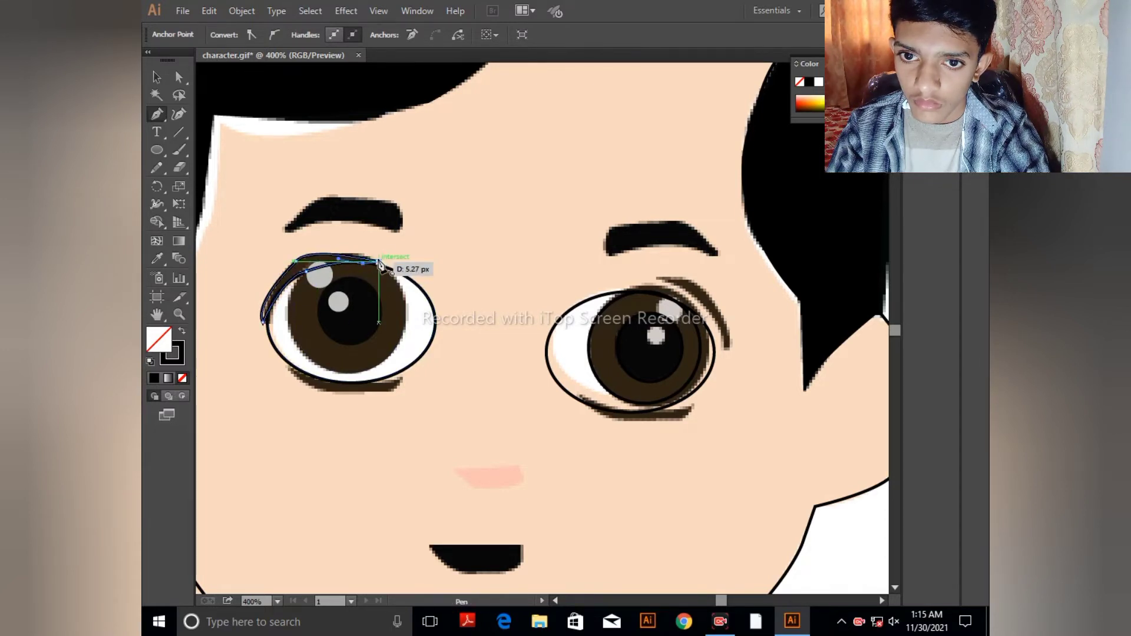
click(378, 262)
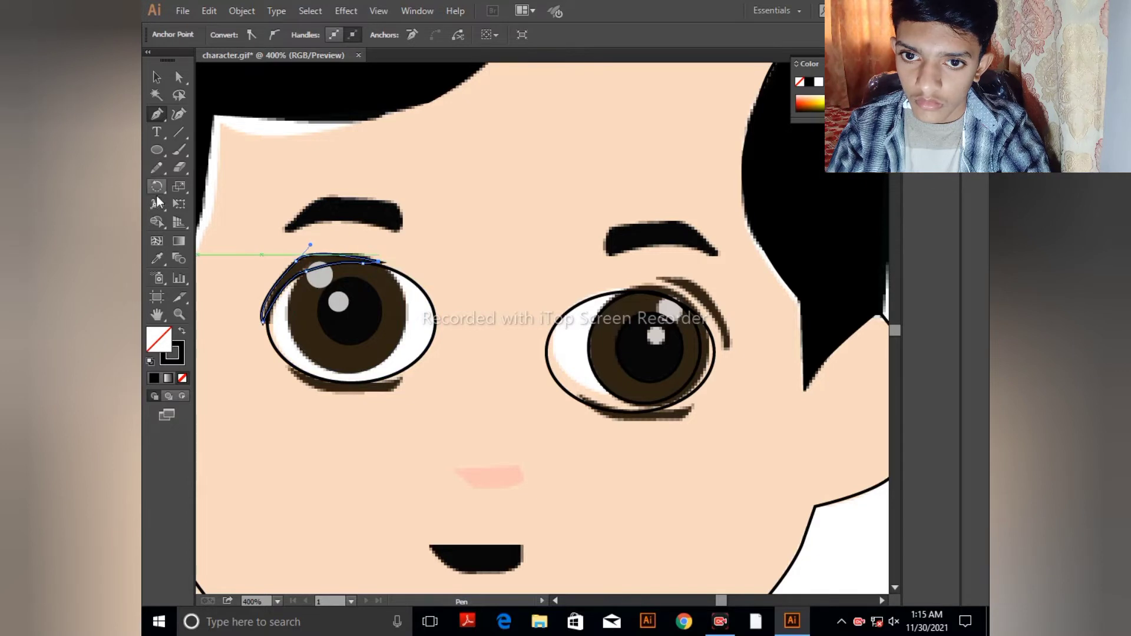
- Fill the left eye's upper lash shape with the dark brown sampled from the right eye, removing its stroke
click(151, 256)
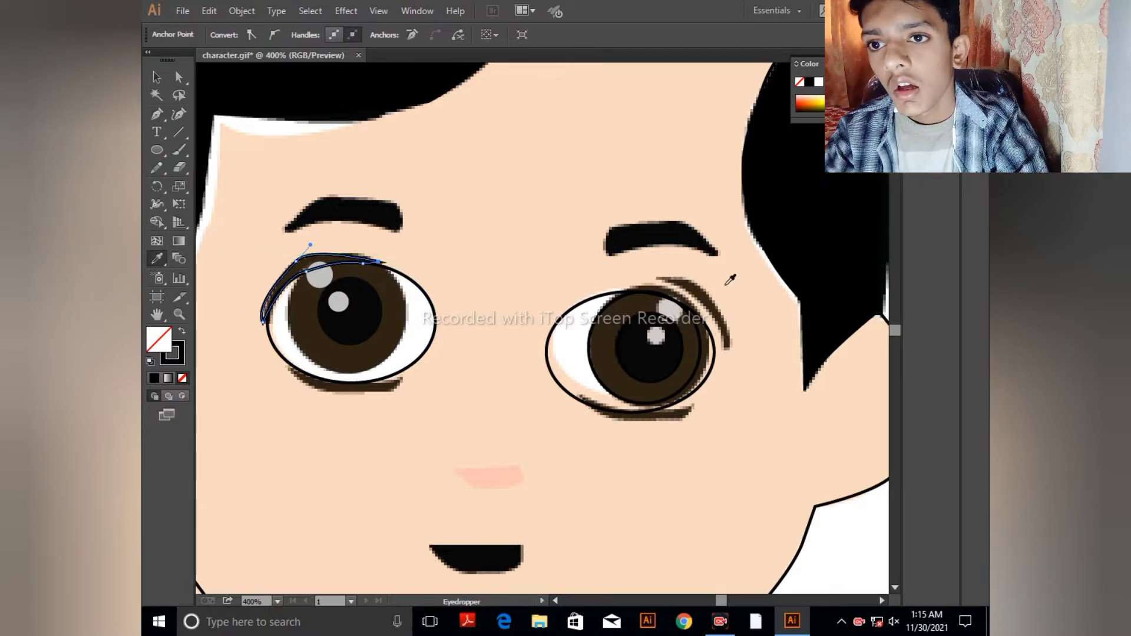
click(708, 292)
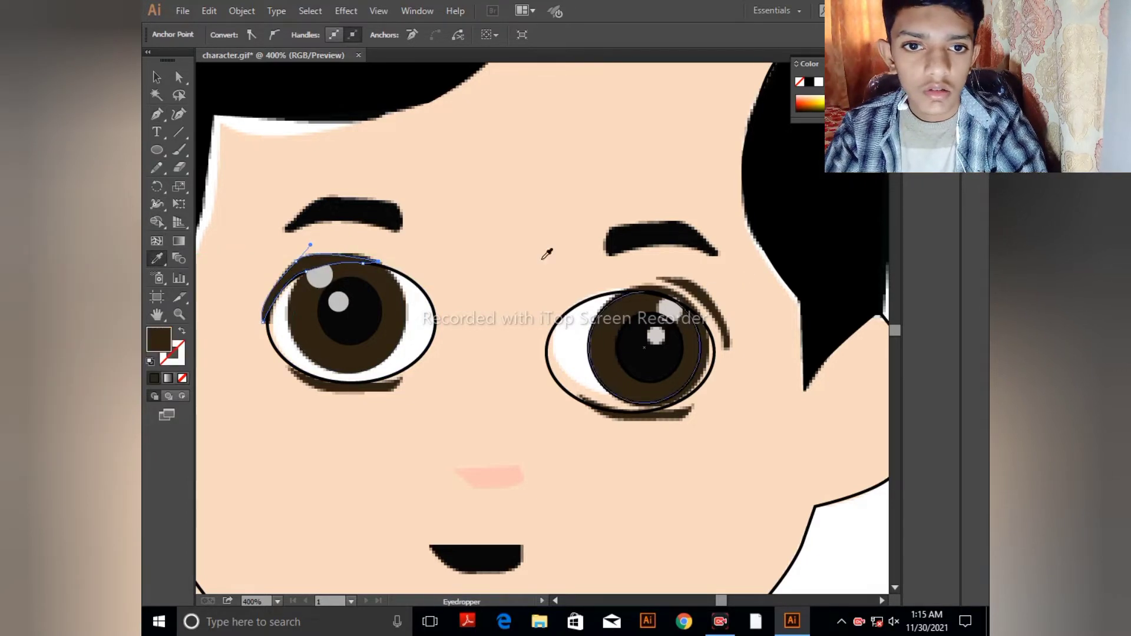
click(157, 77)
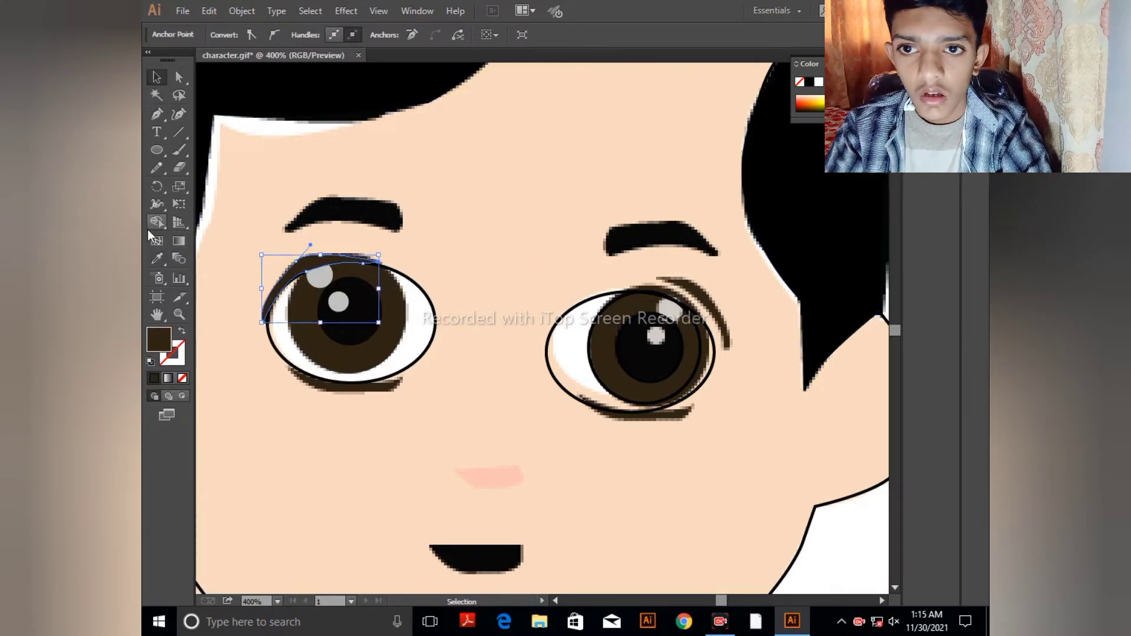
- Trace the upper lid edge of the right eye's iris as a closed dark brown shape with the Pen tool
click(156, 114)
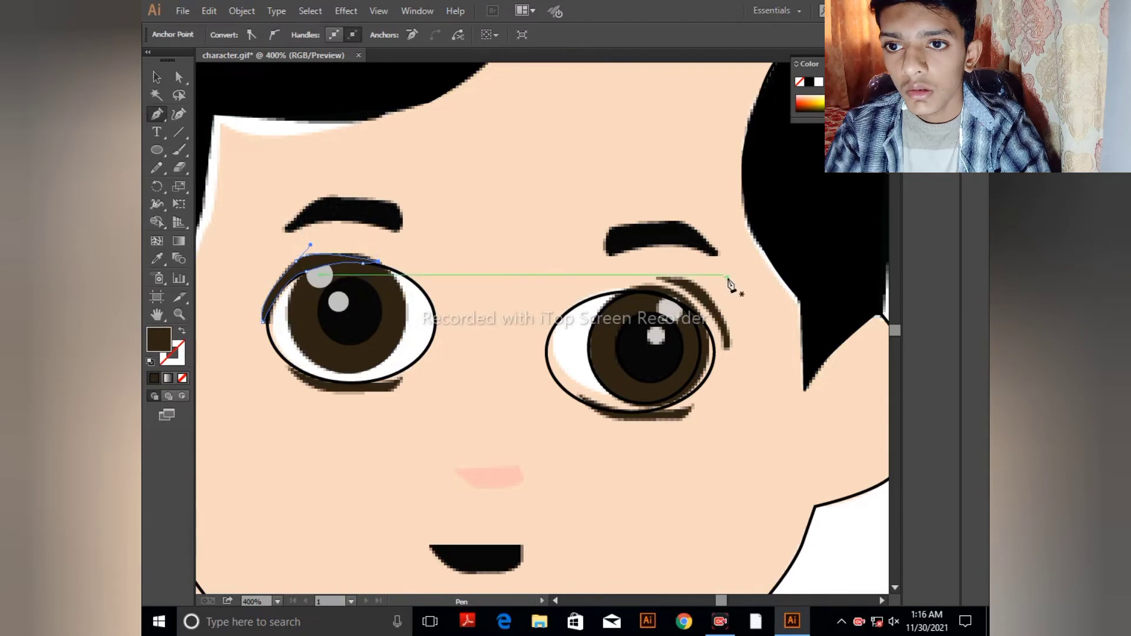
click(630, 287)
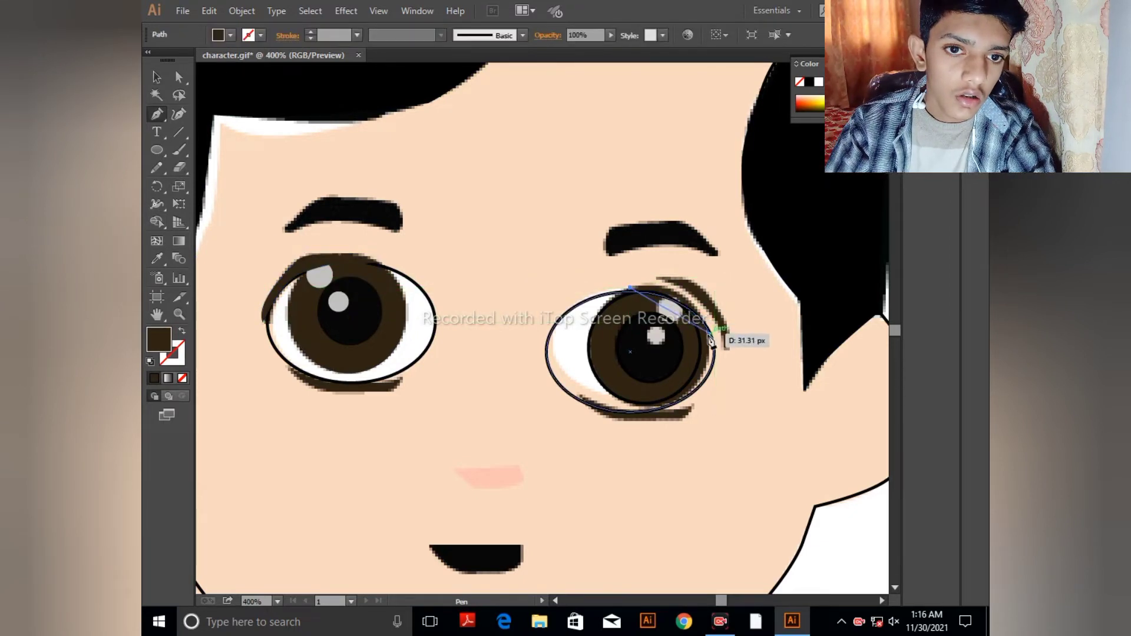
drag(711, 335, 741, 381)
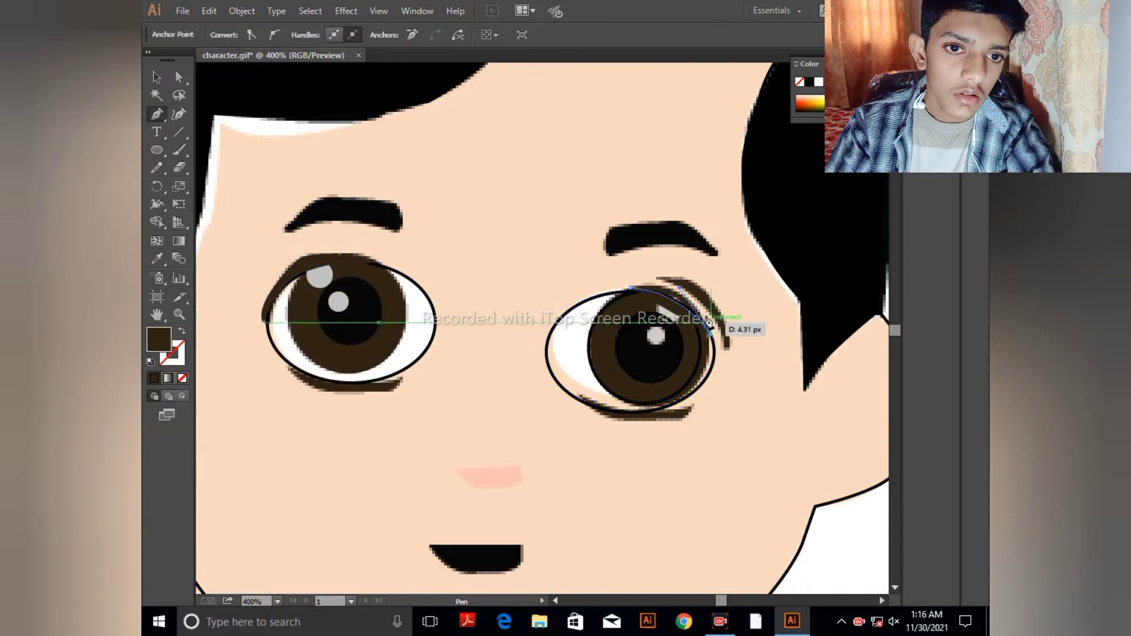
drag(631, 287, 582, 307)
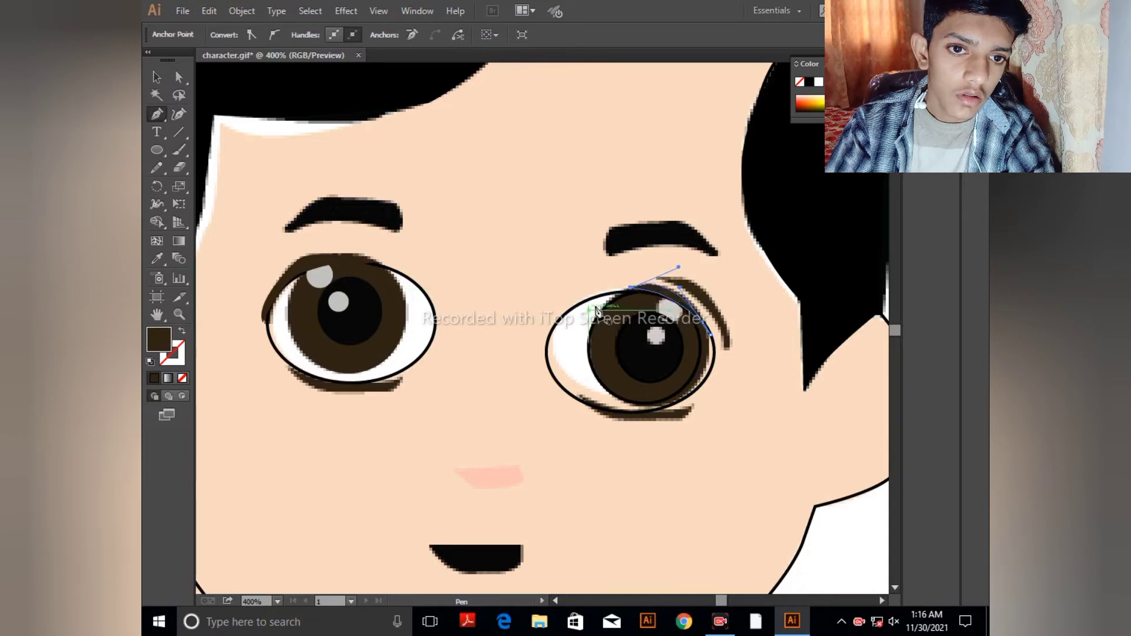
click(631, 291)
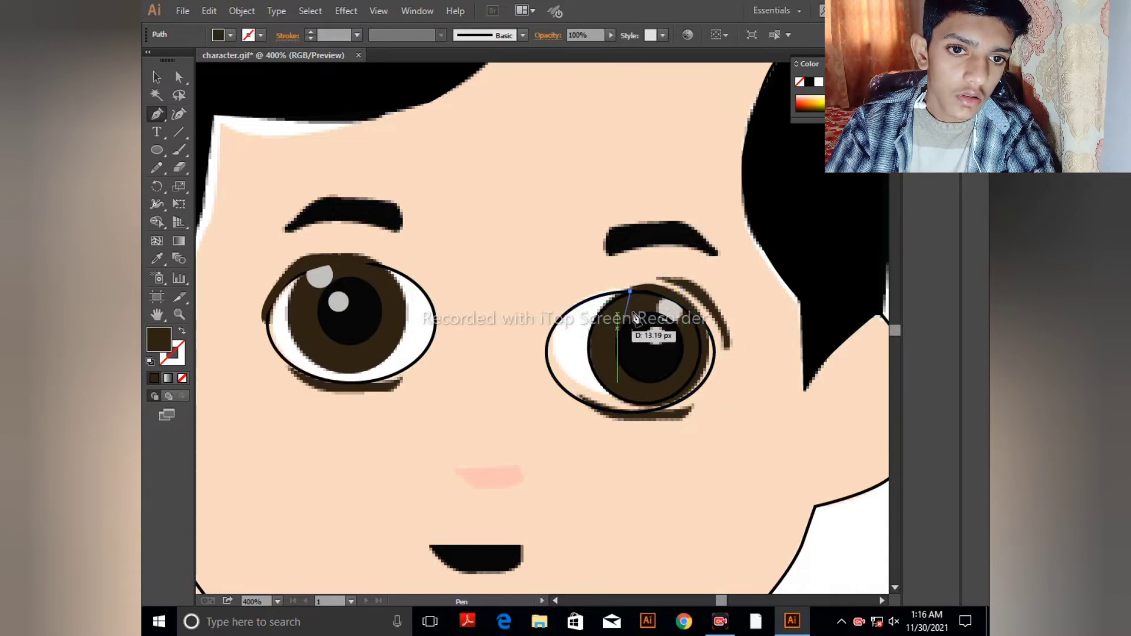
- Draw a small highlight circle in the right pupil and fill it with the light grey sampled from the left eye's highlight
click(156, 149)
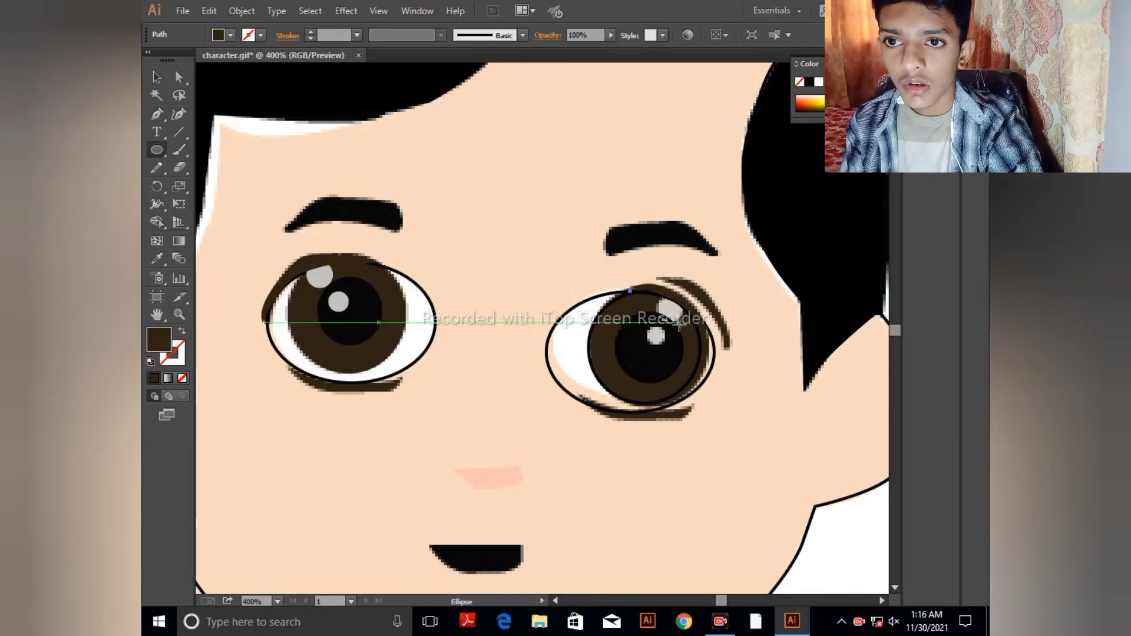
drag(652, 337, 659, 346)
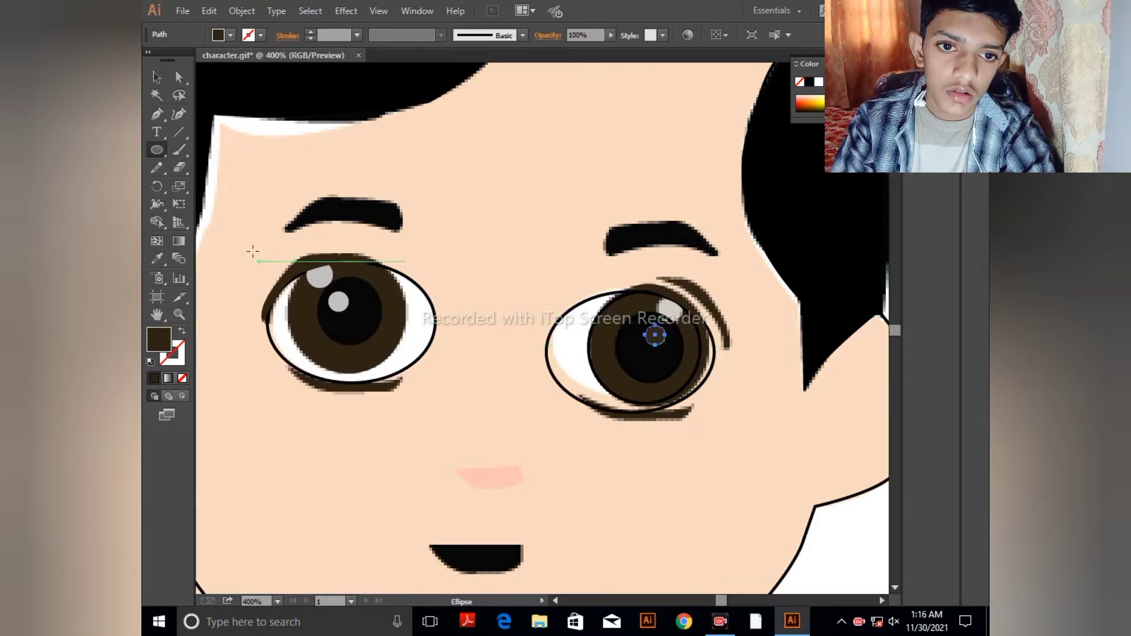
click(154, 258)
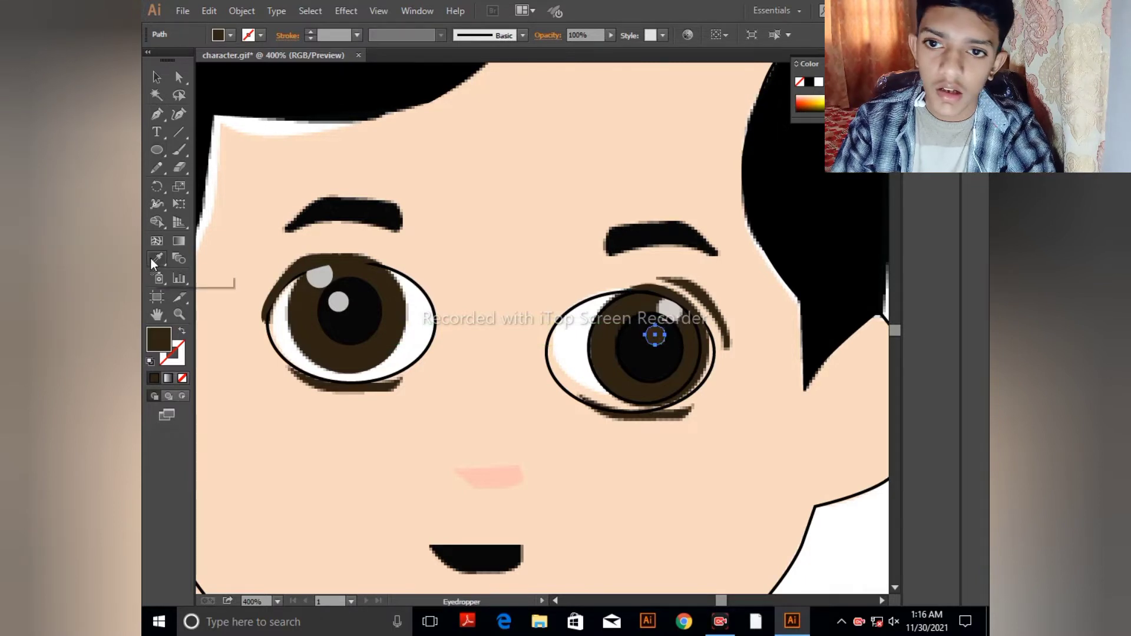
click(318, 276)
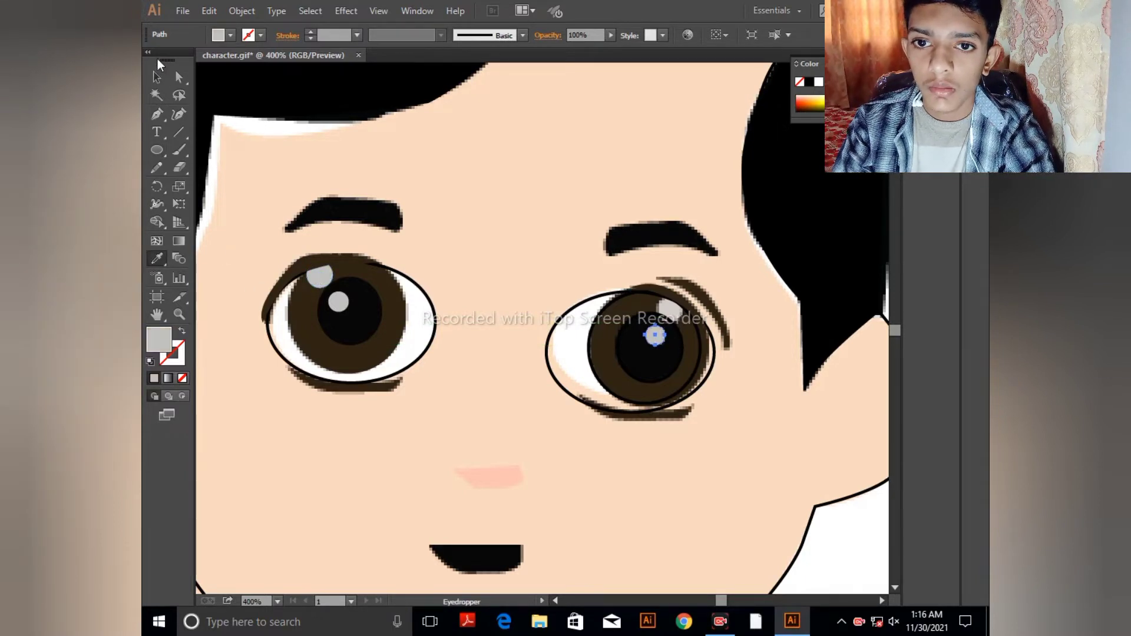
click(154, 80)
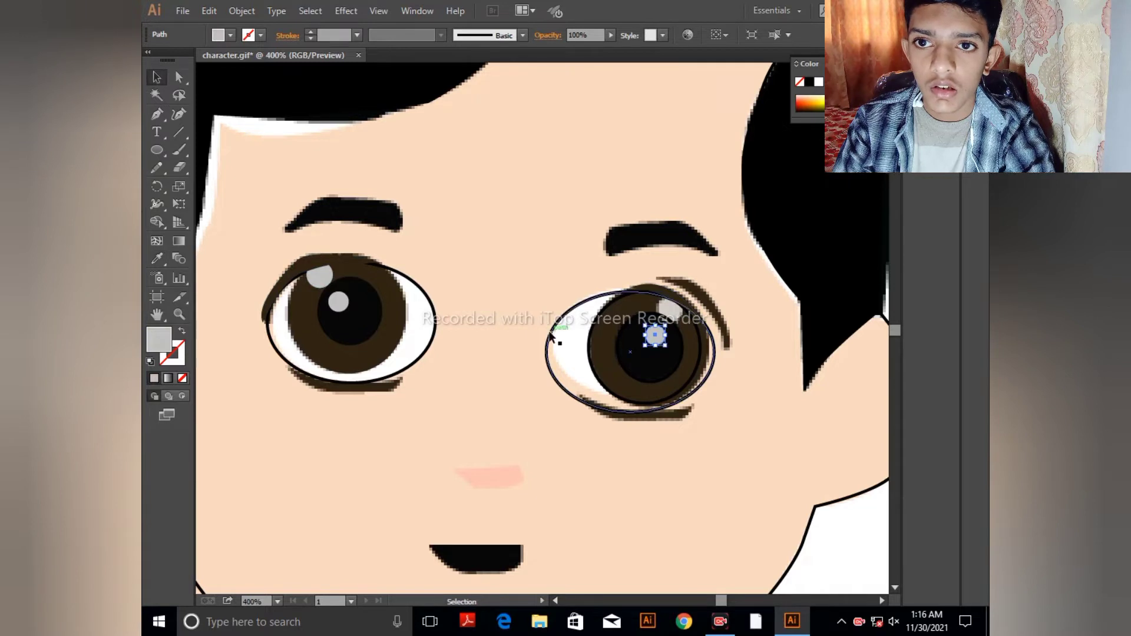
- Draw a larger light grey highlight circle over the upper part of the right iris
click(158, 149)
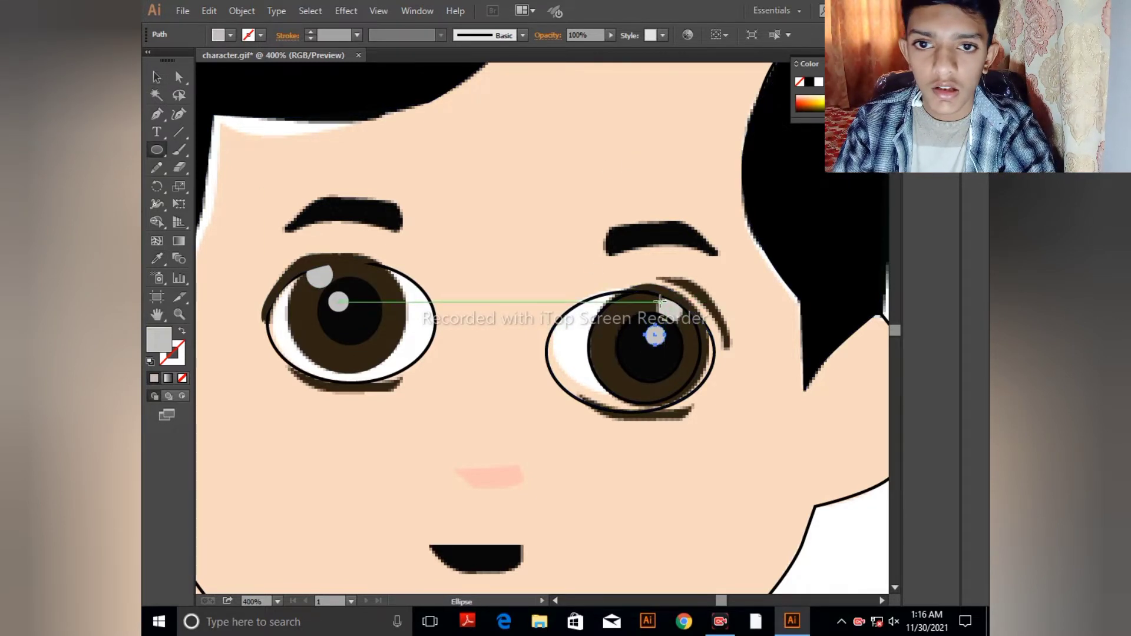
drag(660, 302, 681, 319)
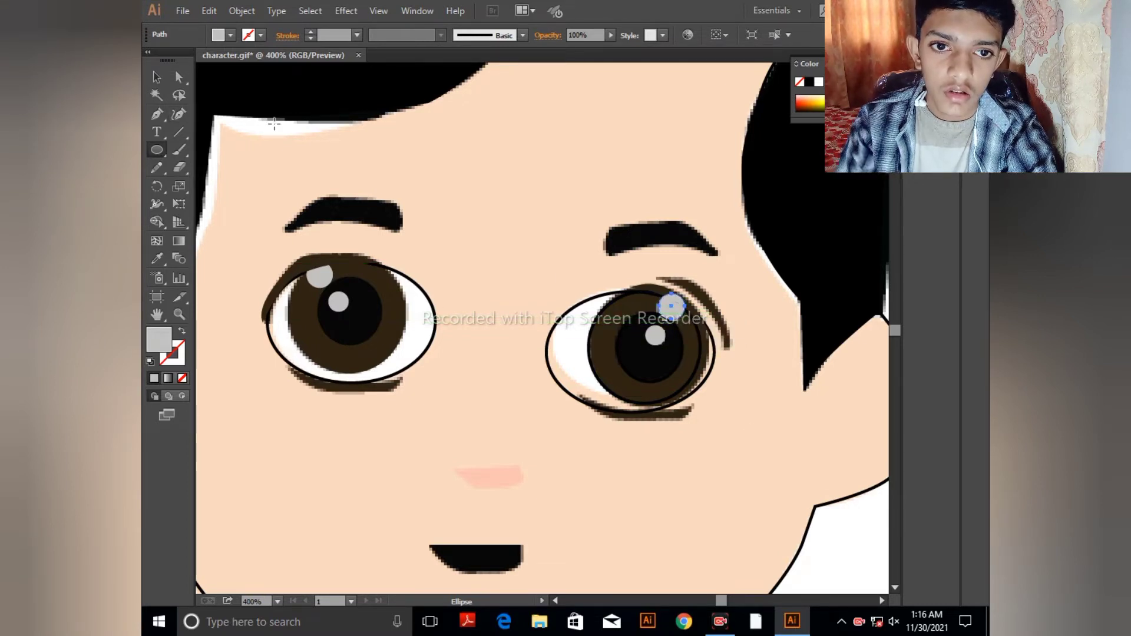
click(153, 78)
drag(673, 312, 675, 311)
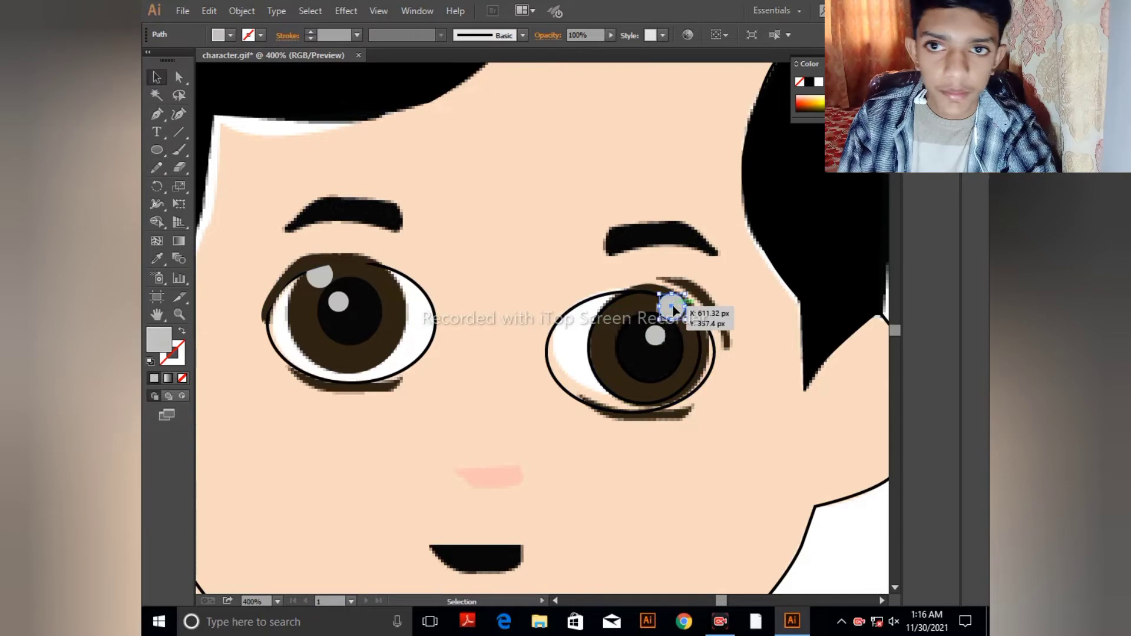
- Try sending the right eye's upper highlight circle to the back
right_click(675, 311)
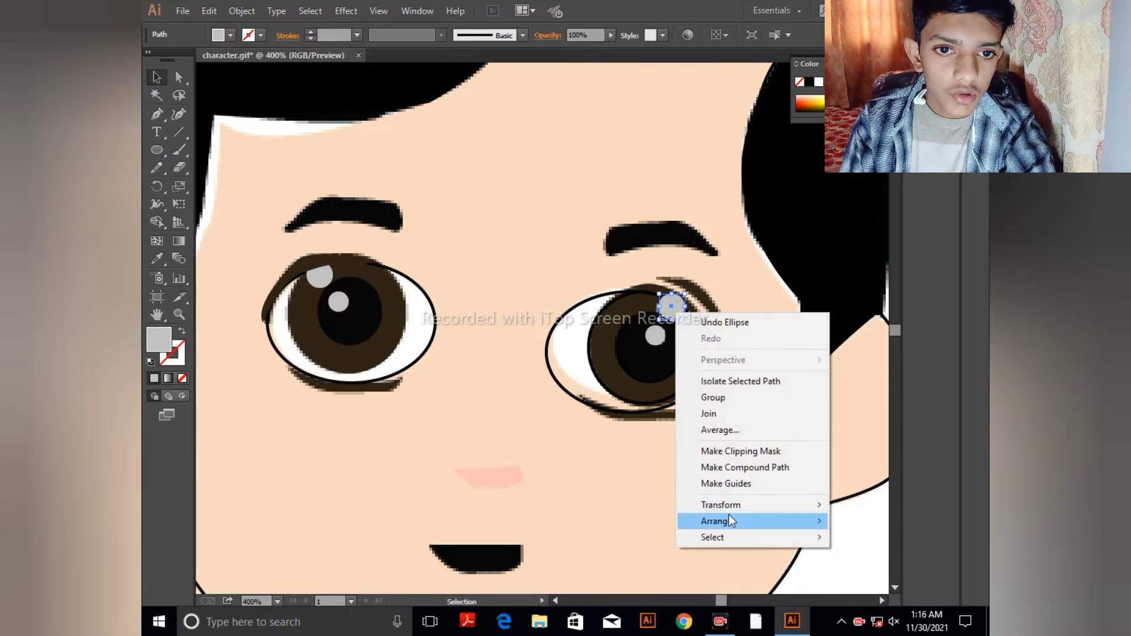
mouse_move(730, 520)
click(609, 576)
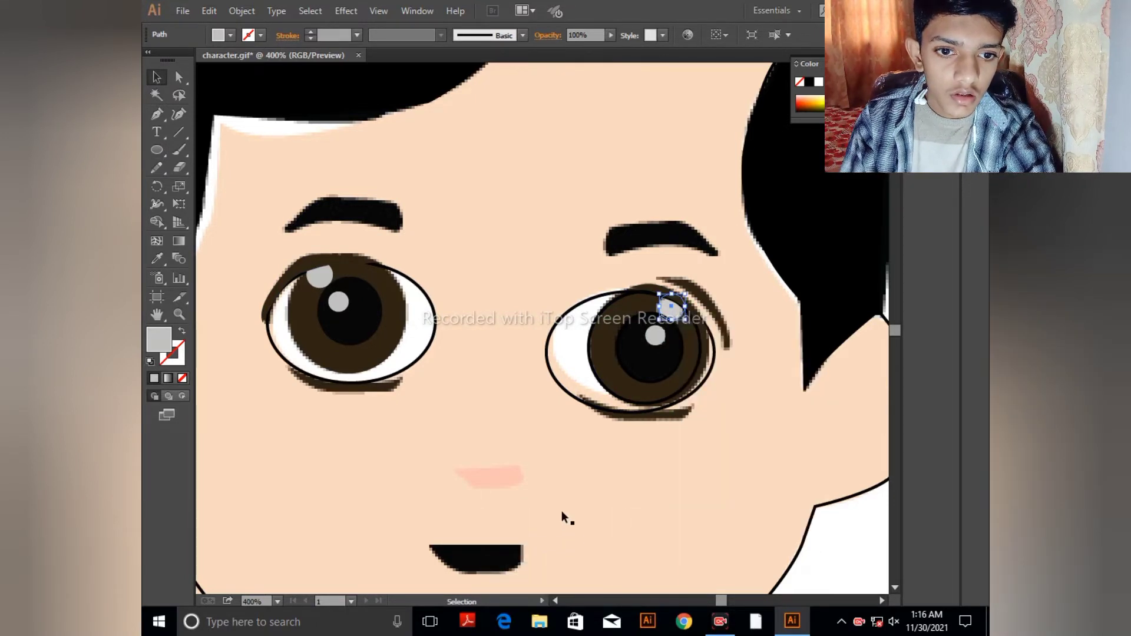
click(562, 511)
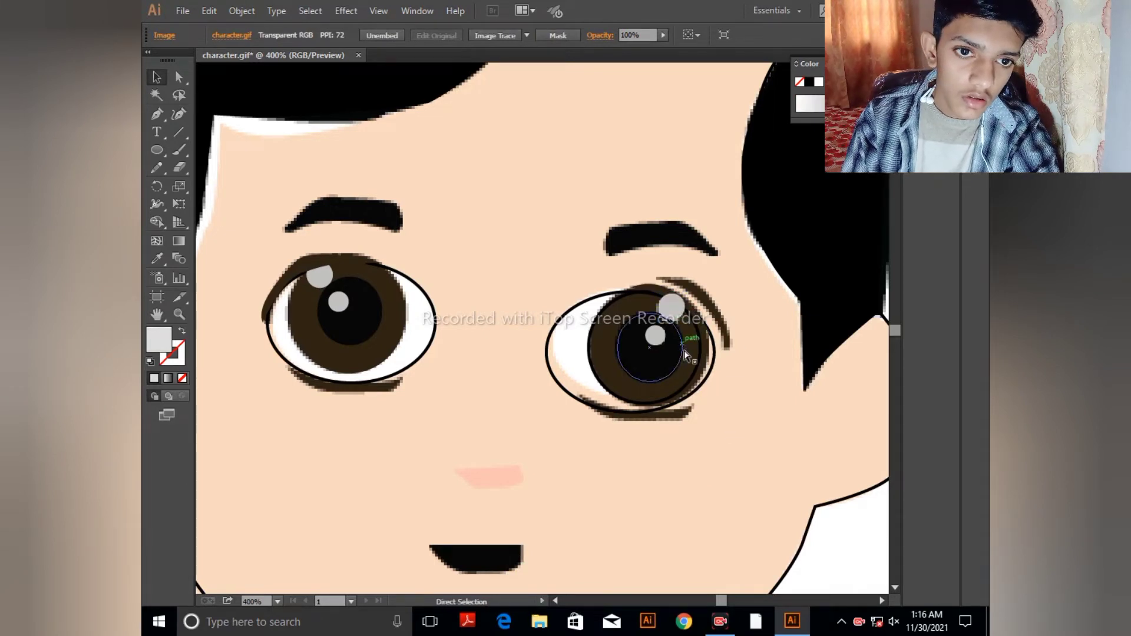
- Bring the right eye's outer outline ellipse to the front
click(705, 329)
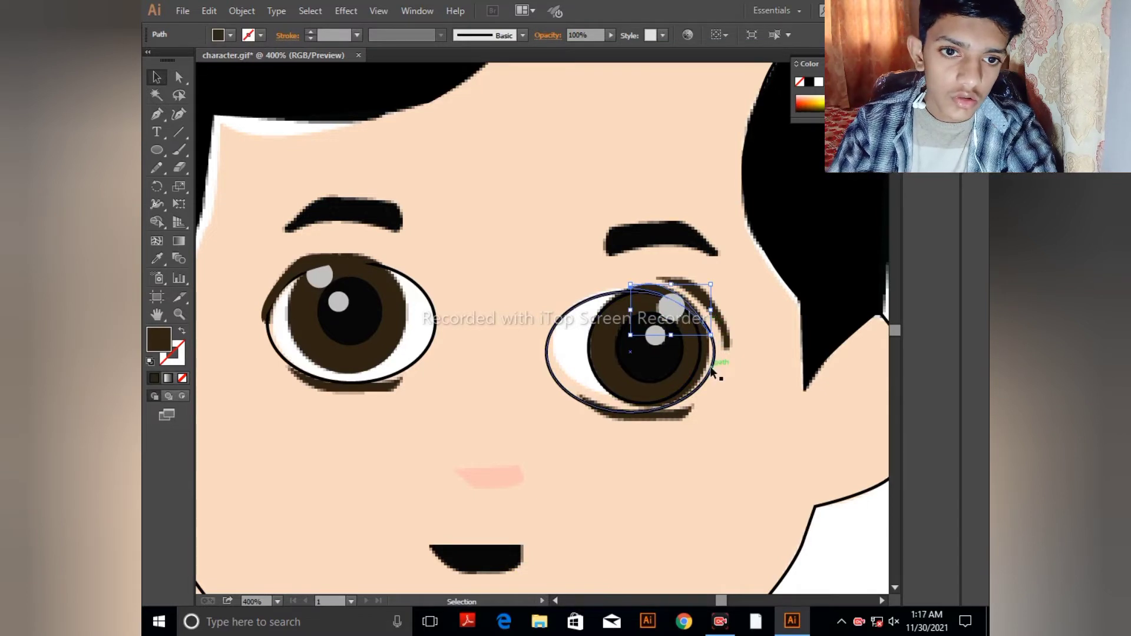
click(711, 368)
right_click(712, 368)
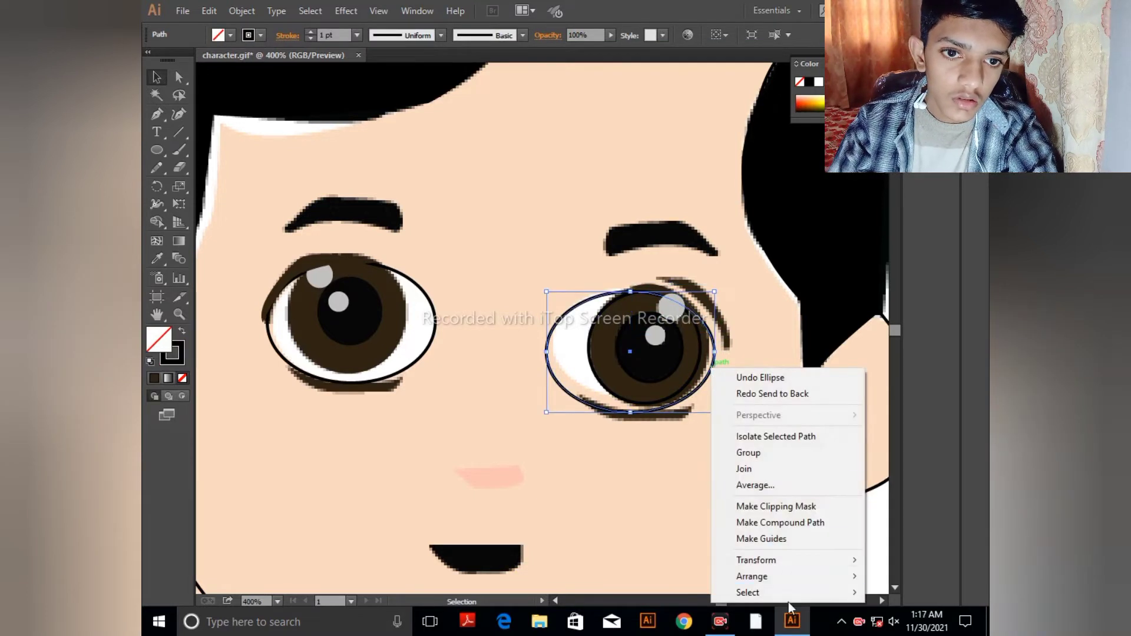
mouse_move(782, 575)
click(661, 514)
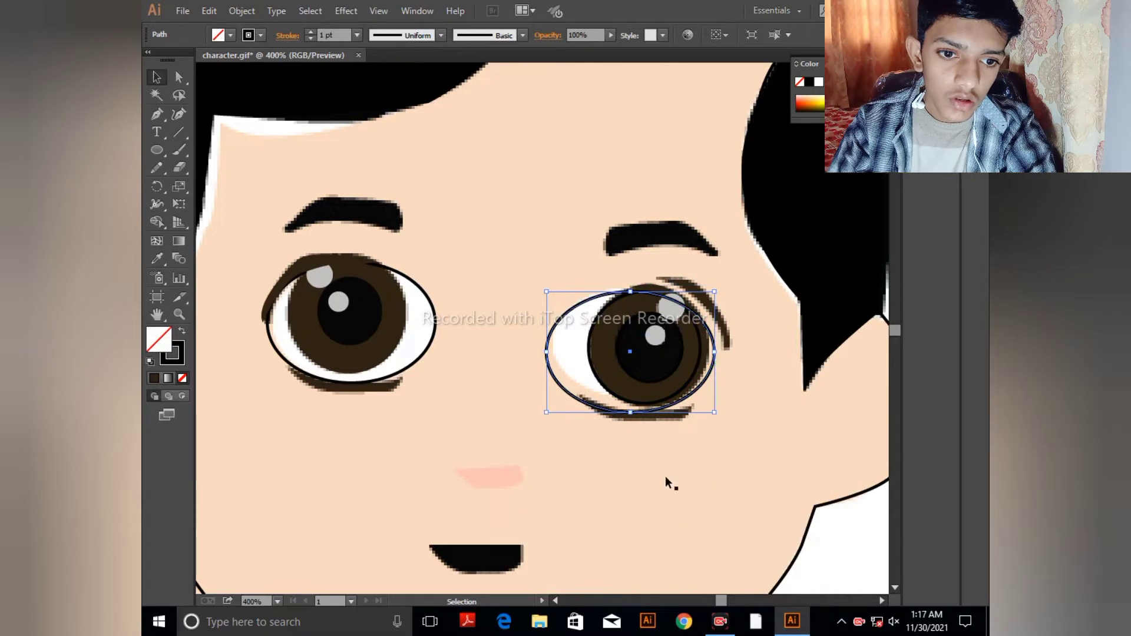
right_click(699, 348)
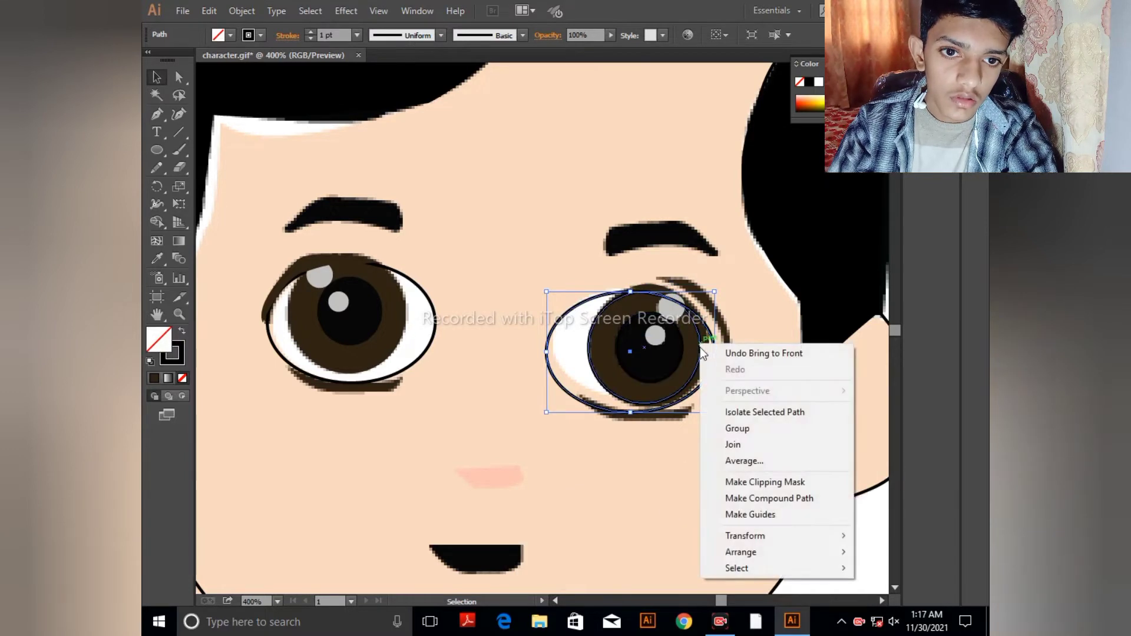
mouse_move(741, 557)
click(665, 551)
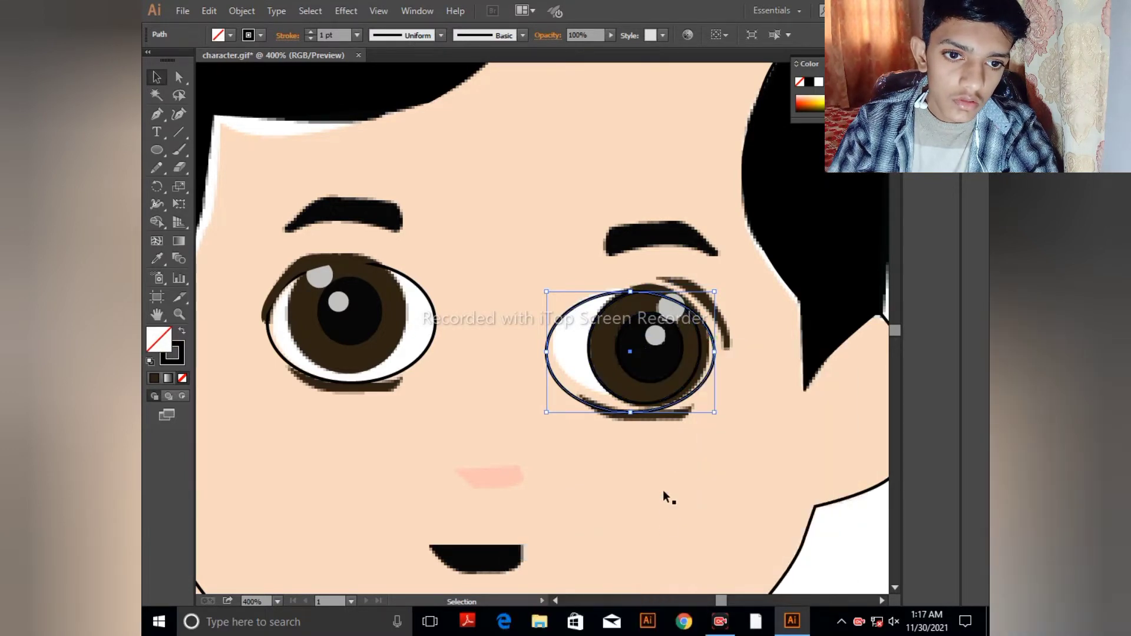
- Bring the right eye's iris outline circle to the front and deselect it
click(699, 346)
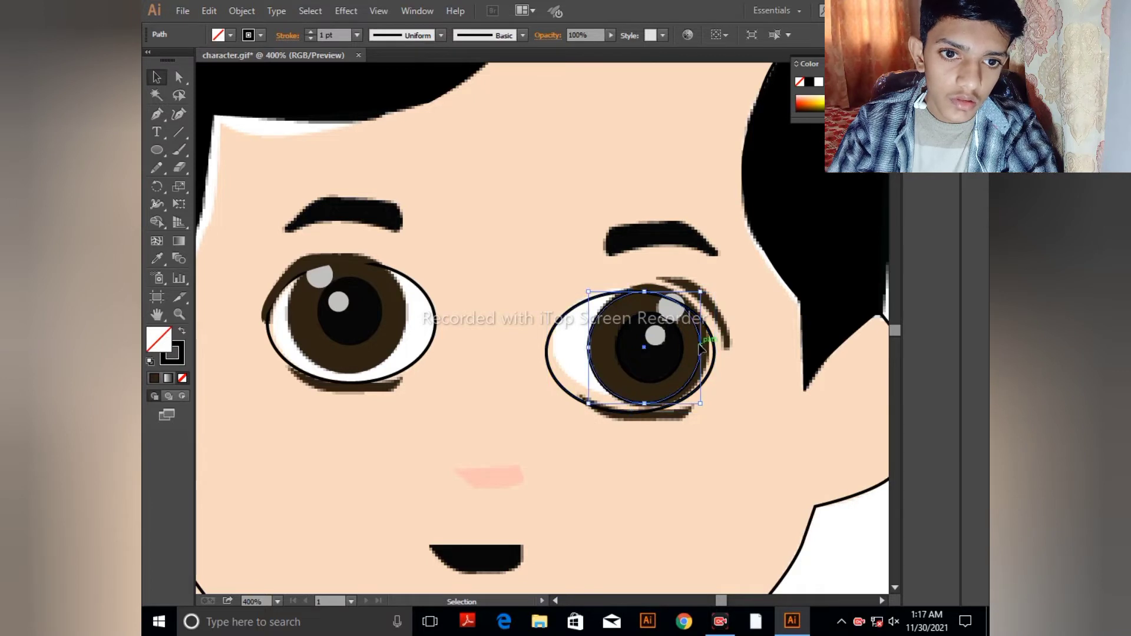
right_click(699, 347)
mouse_move(762, 555)
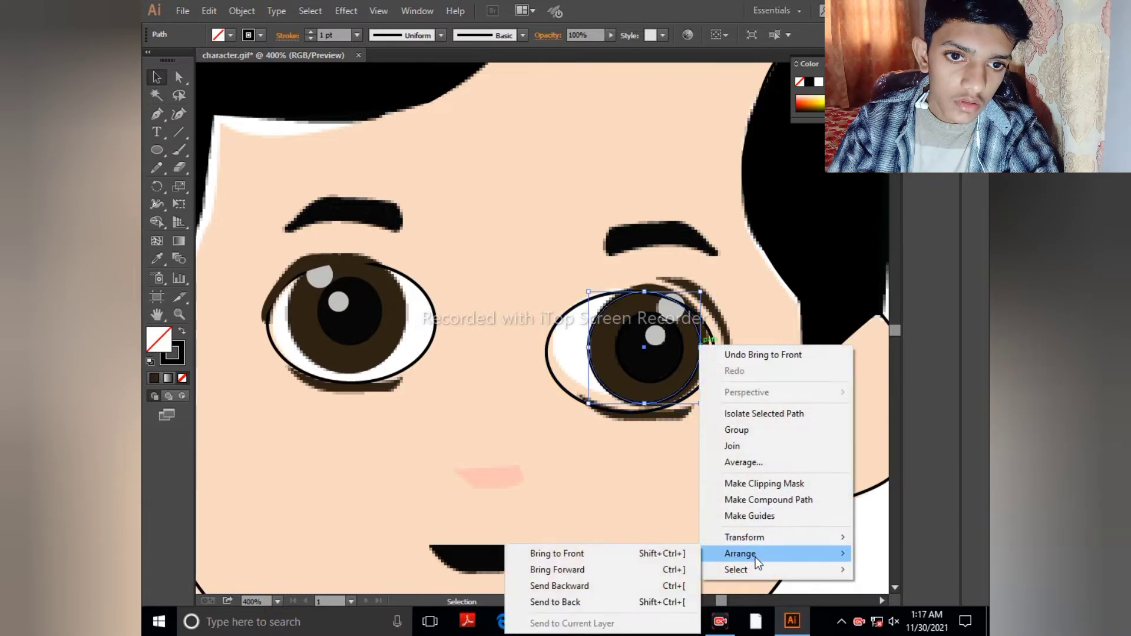
click(638, 555)
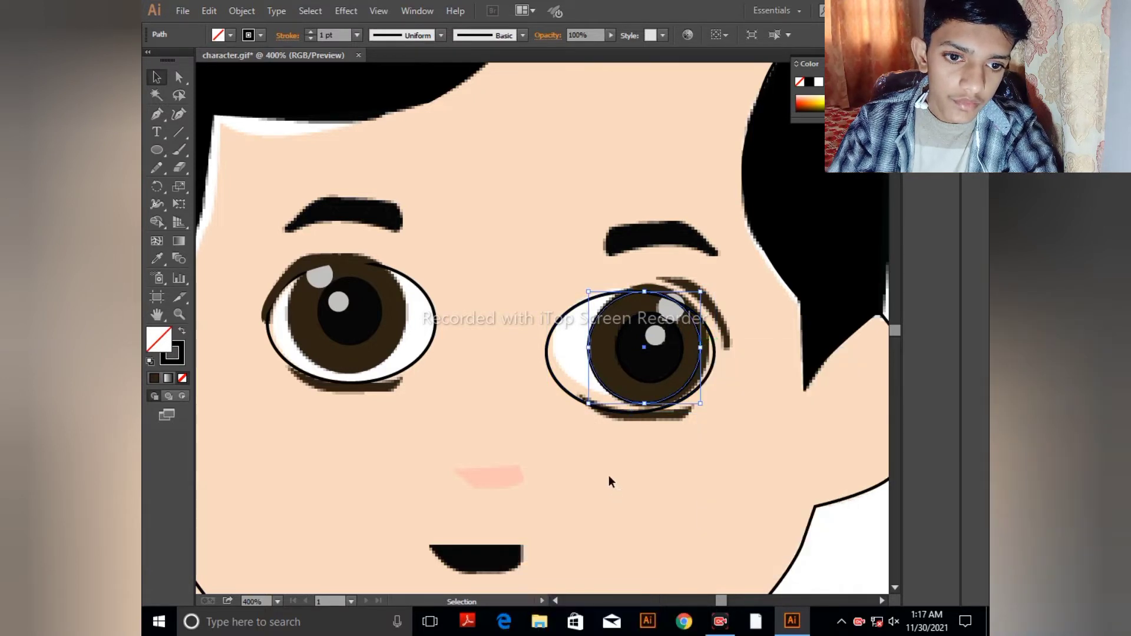
click(610, 477)
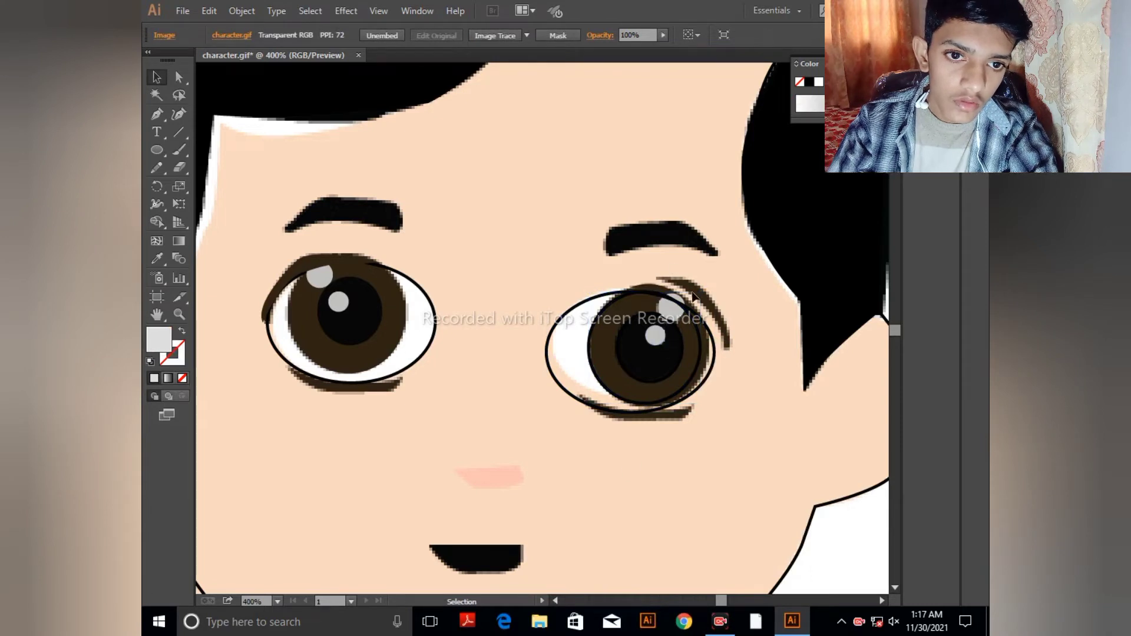
- Bring the dark brown upper lid shape of the right eye to the front, over the highlight circle
click(660, 290)
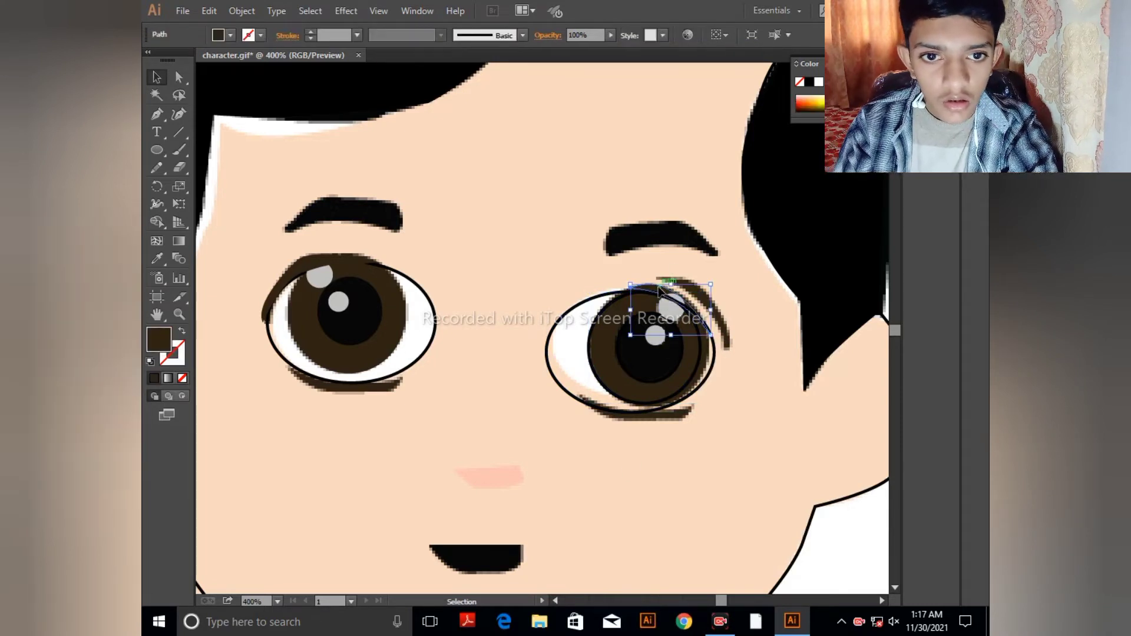
right_click(659, 288)
mouse_move(712, 496)
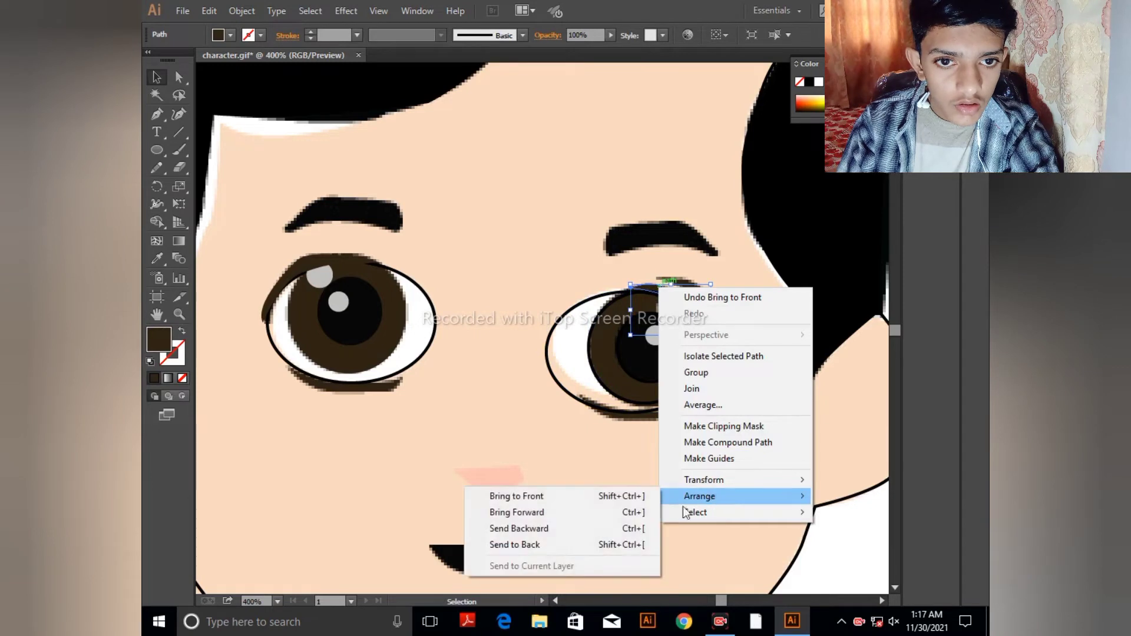
click(594, 497)
click(532, 472)
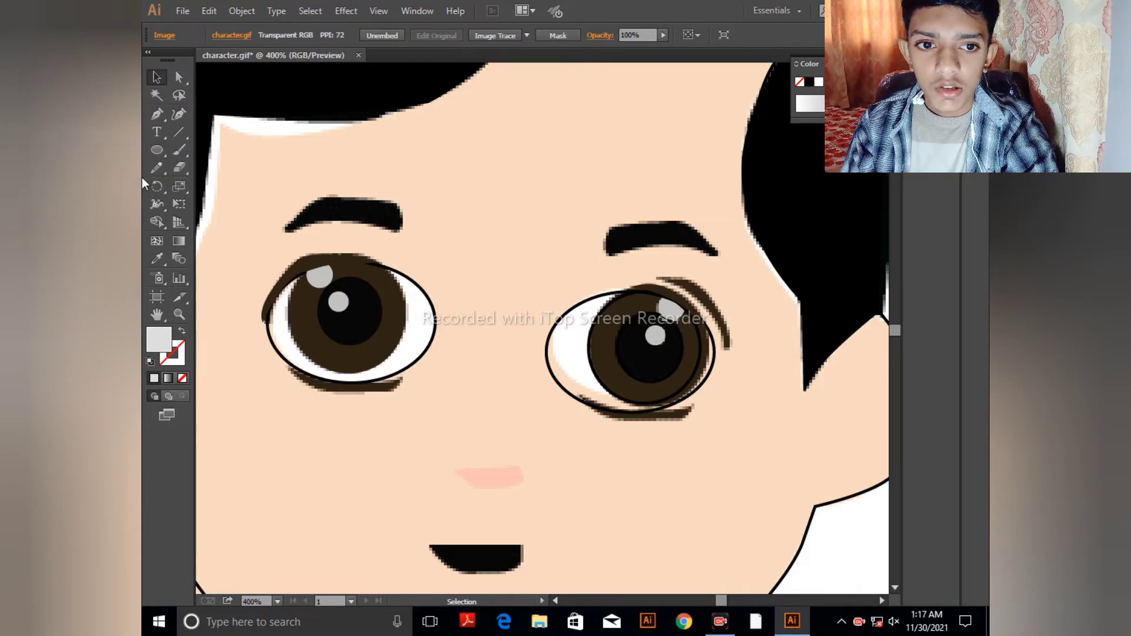
- Trace the dark crescent beneath the left eye as a closed shape with the Pen tool
click(158, 115)
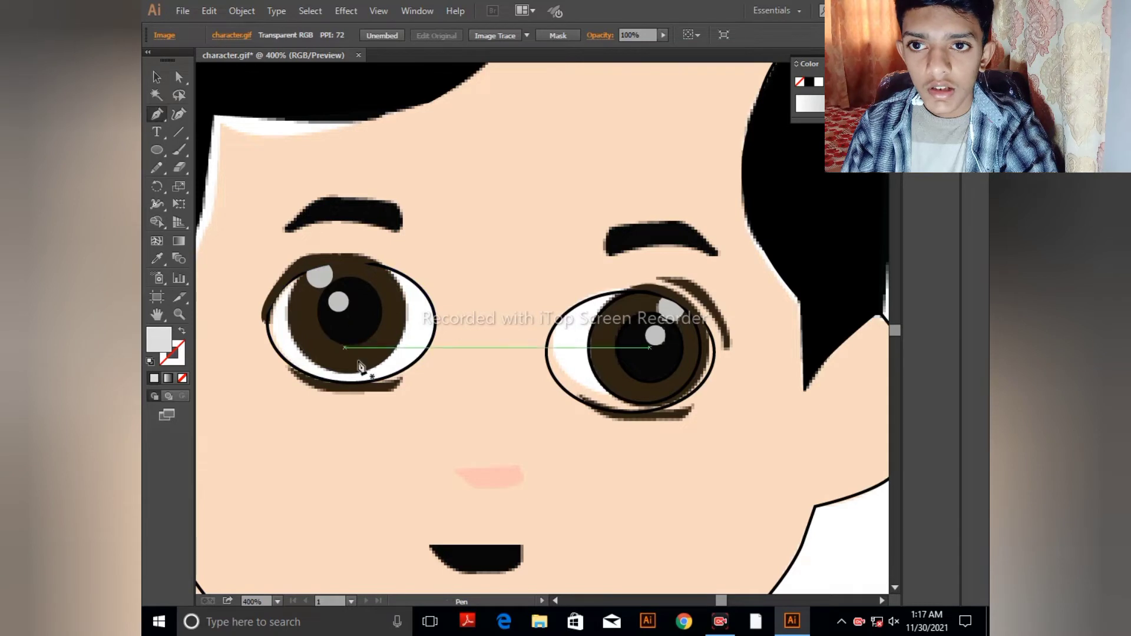
click(403, 381)
click(308, 388)
drag(308, 390, 287, 362)
click(287, 368)
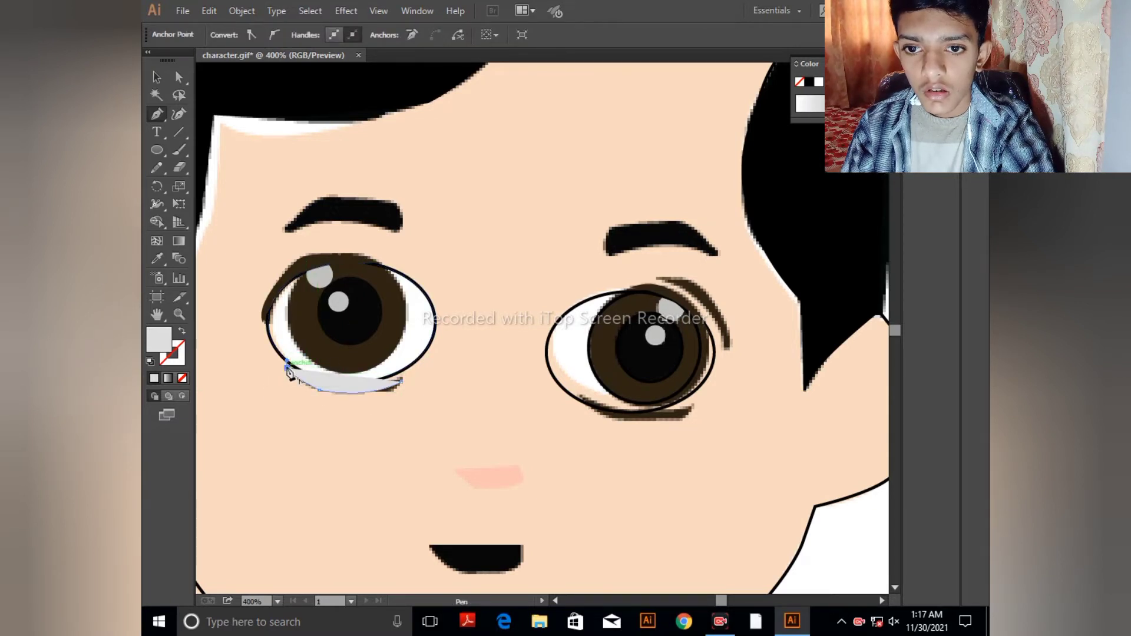
drag(402, 382, 445, 369)
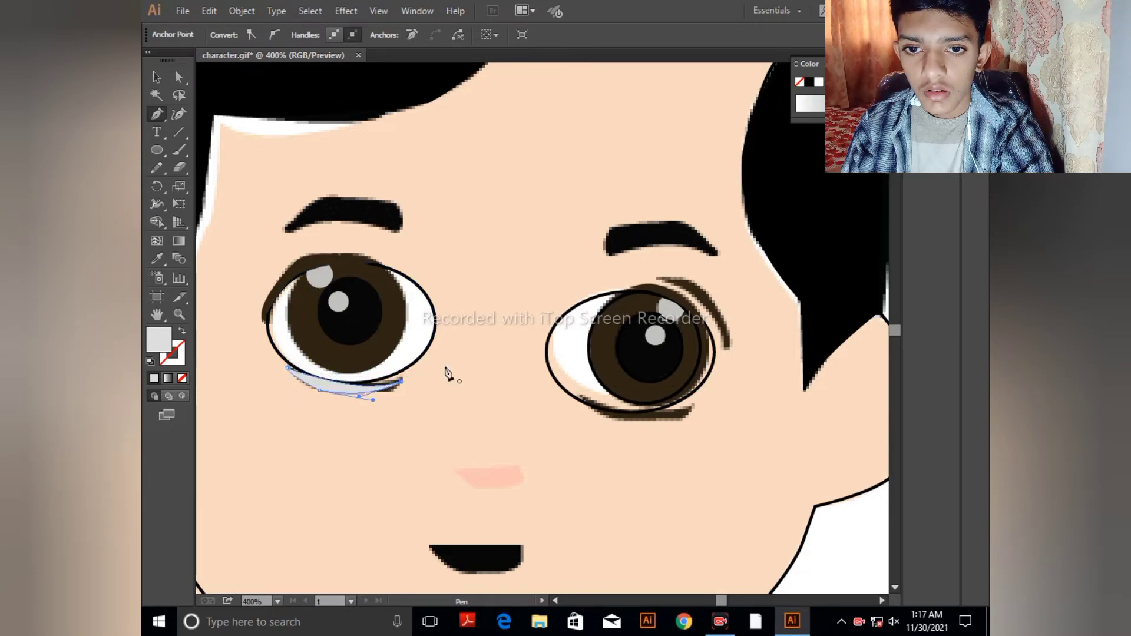
click(401, 382)
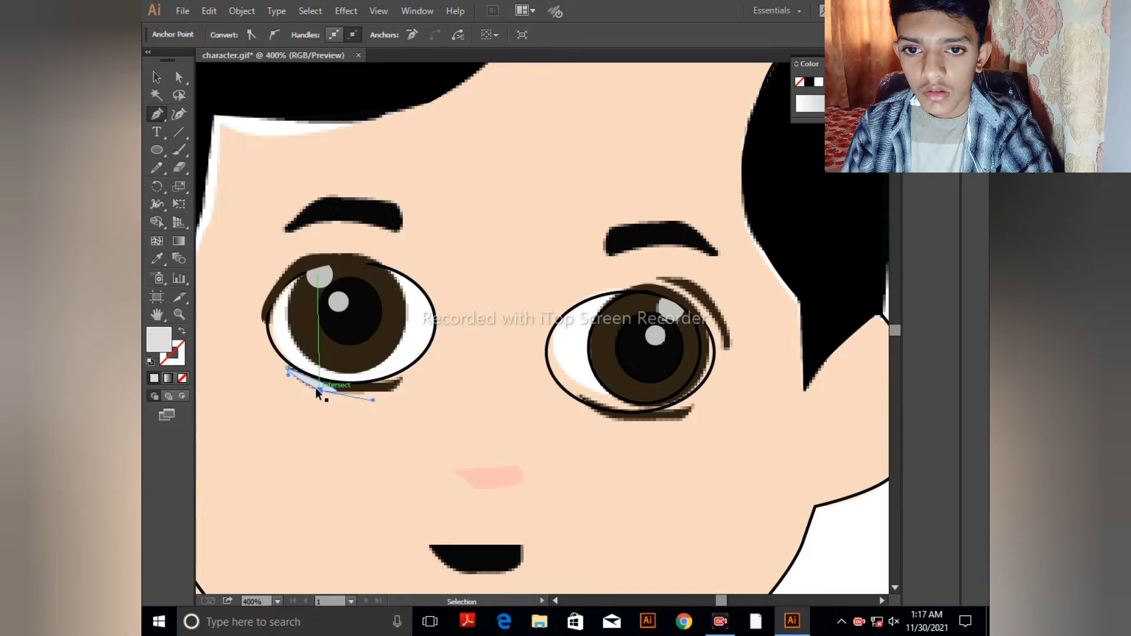
key(ctrl+z)
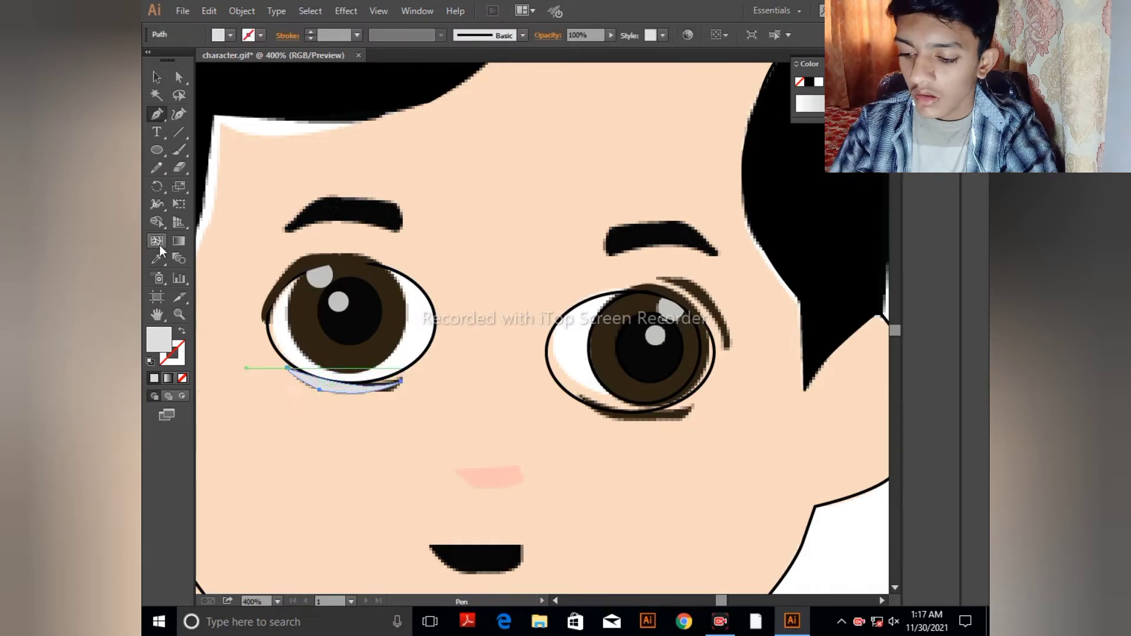
- Fill the left eye's lower lid shape with the dark brown sampled from that eye's iris
click(157, 257)
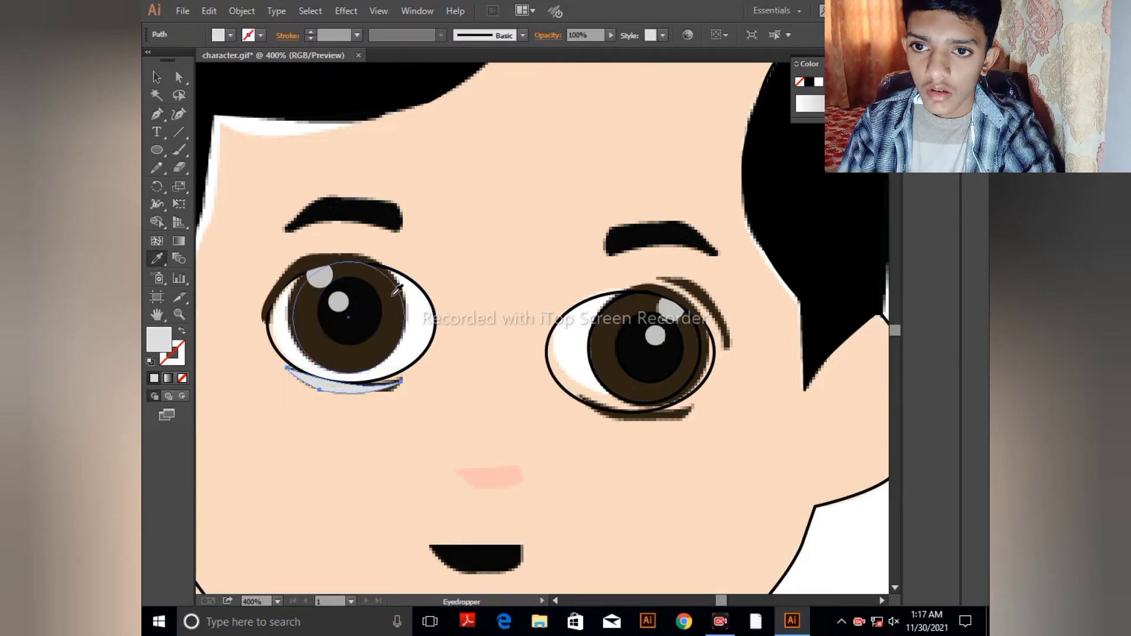
click(393, 293)
click(150, 80)
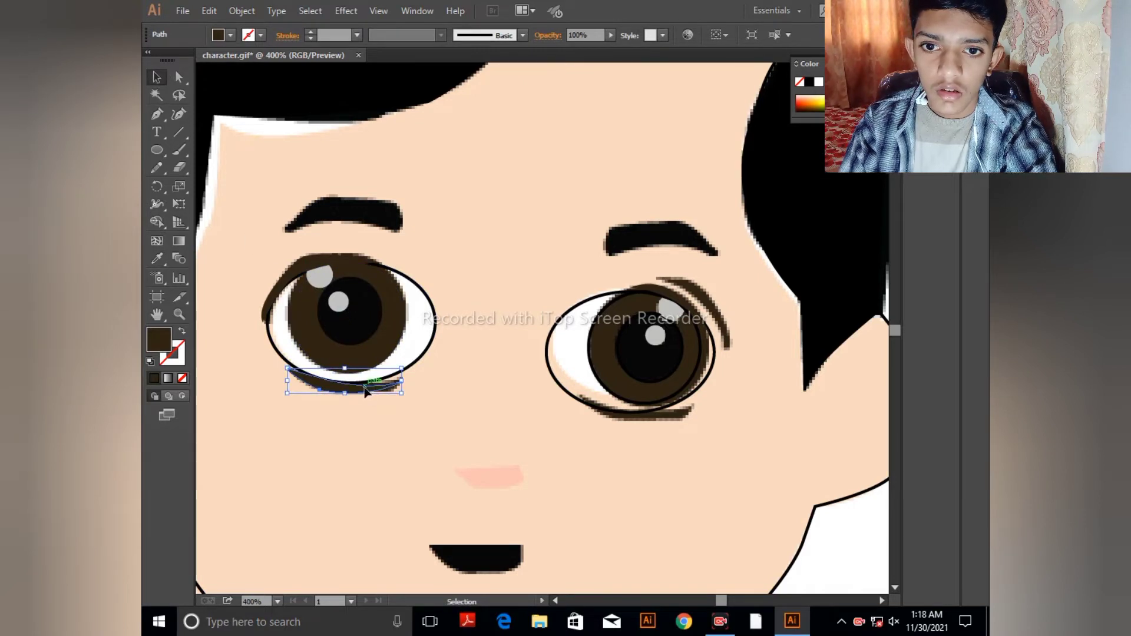
- Copy the left eye's lower lid shape to beneath the right eye and rotate the copy slightly counterclockwise
drag(365, 392, 668, 420)
click(494, 410)
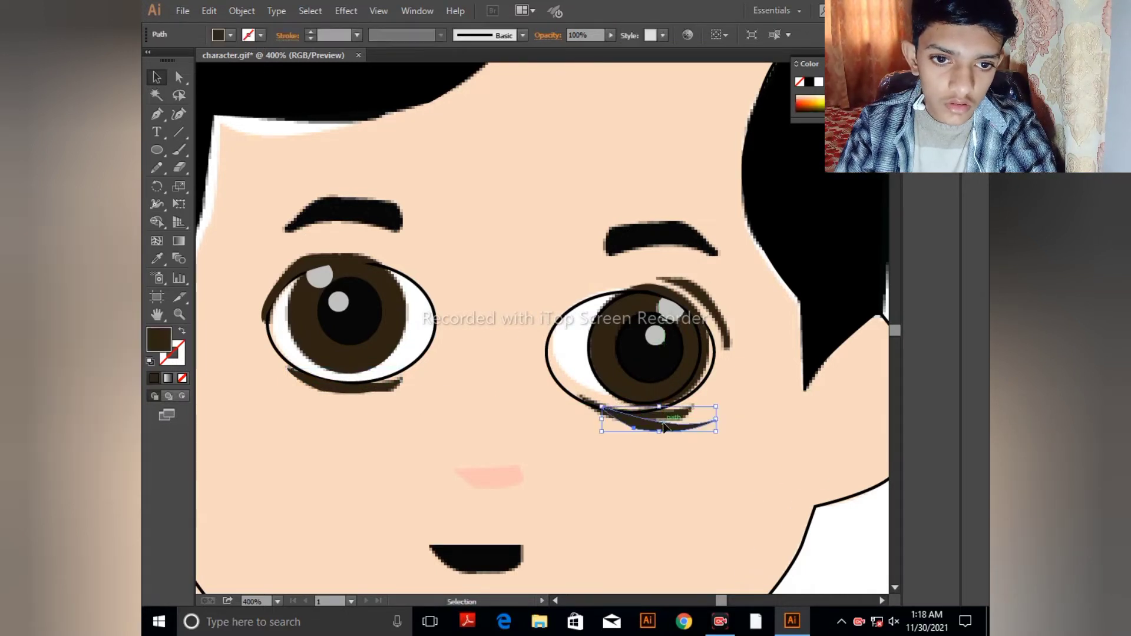
click(157, 188)
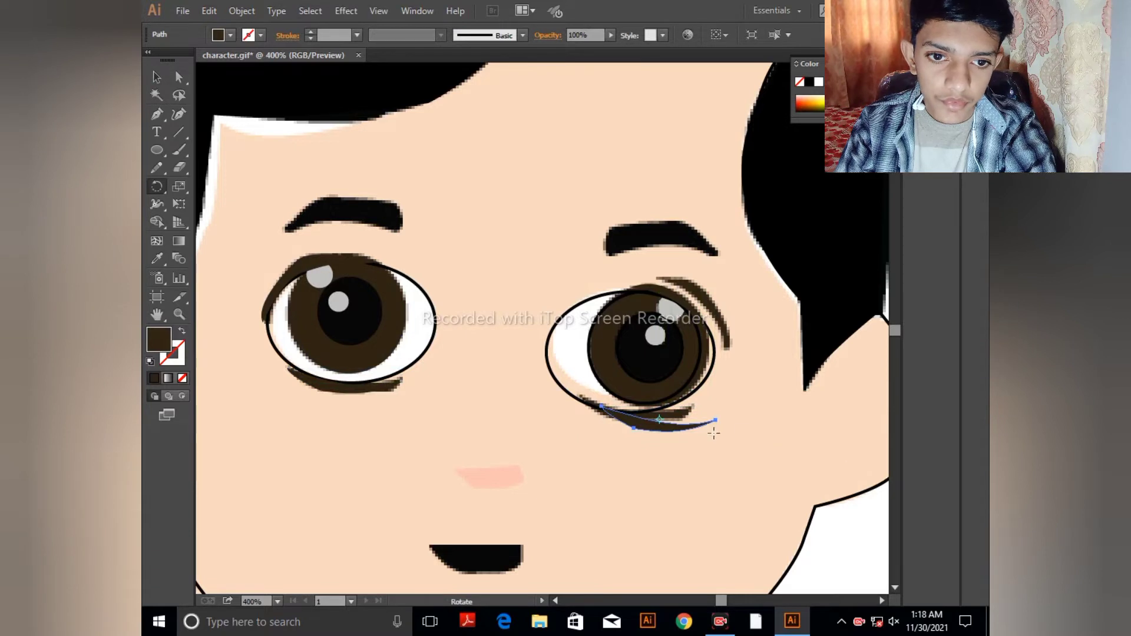
drag(735, 437, 739, 418)
key(v)
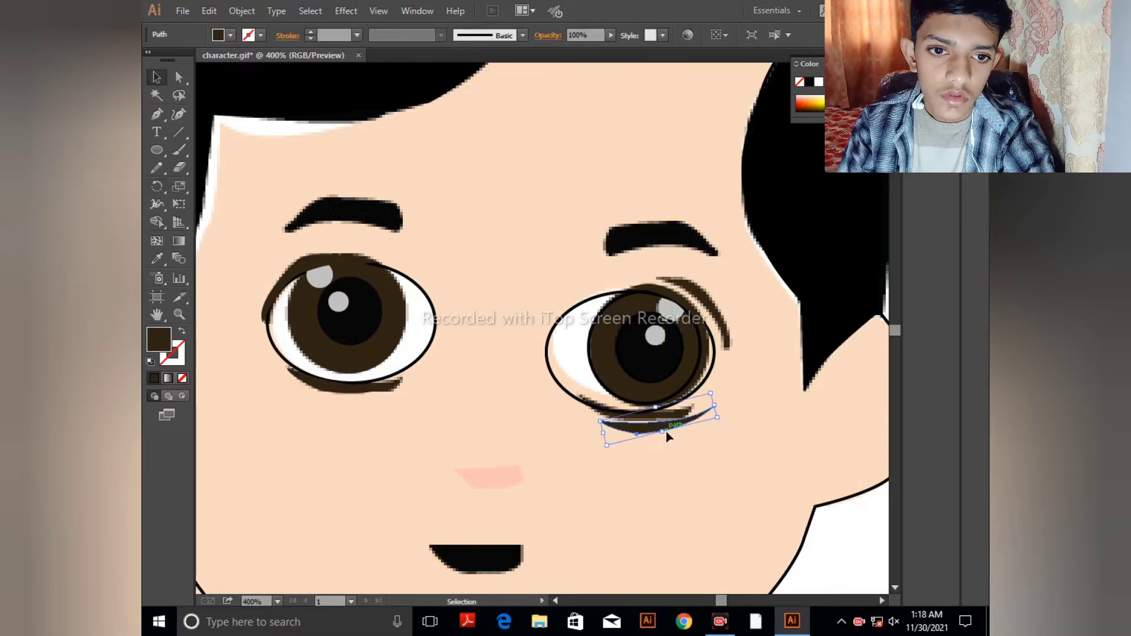
- Rotate the right eye's lower lid shape further, fit it against the eye's lower outer edge and deselect it
drag(667, 436, 724, 402)
key(r)
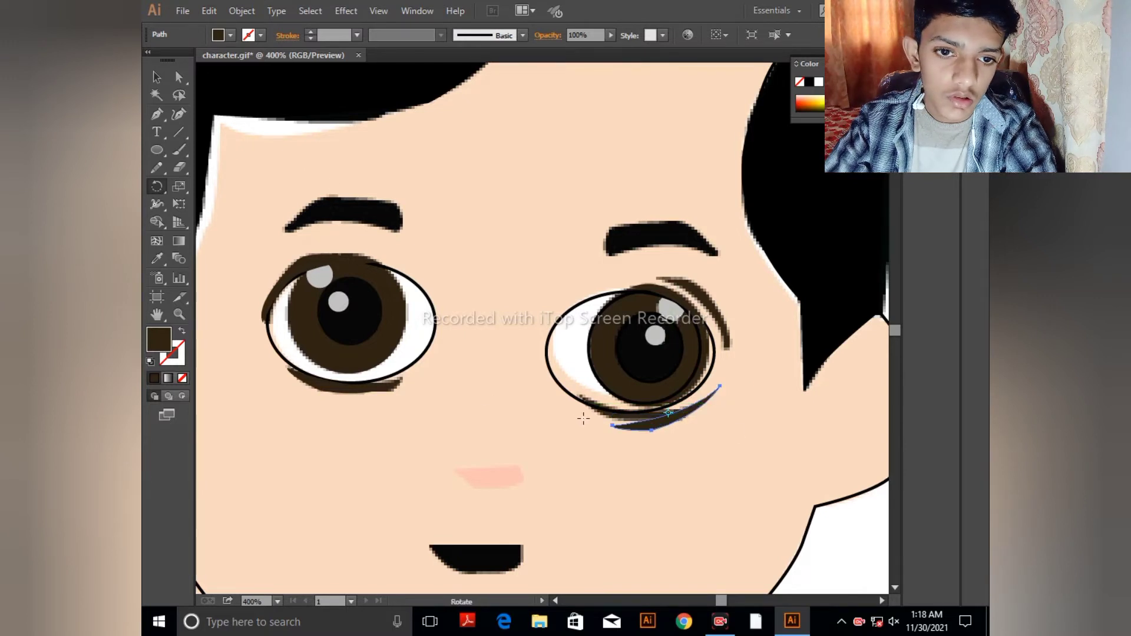
key(v)
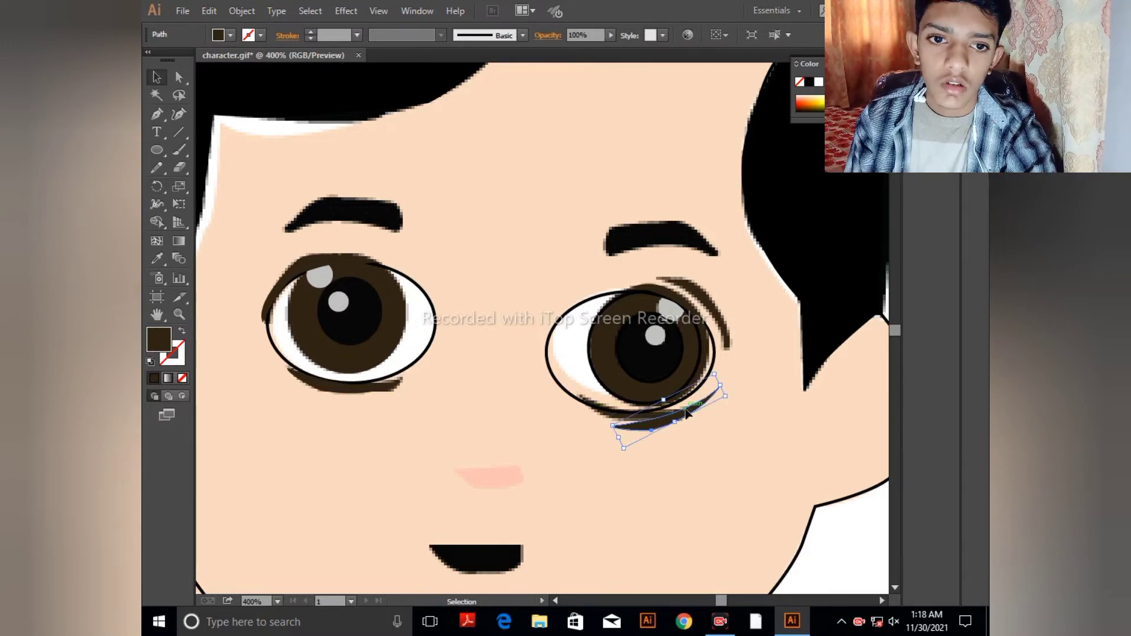
drag(686, 414, 684, 406)
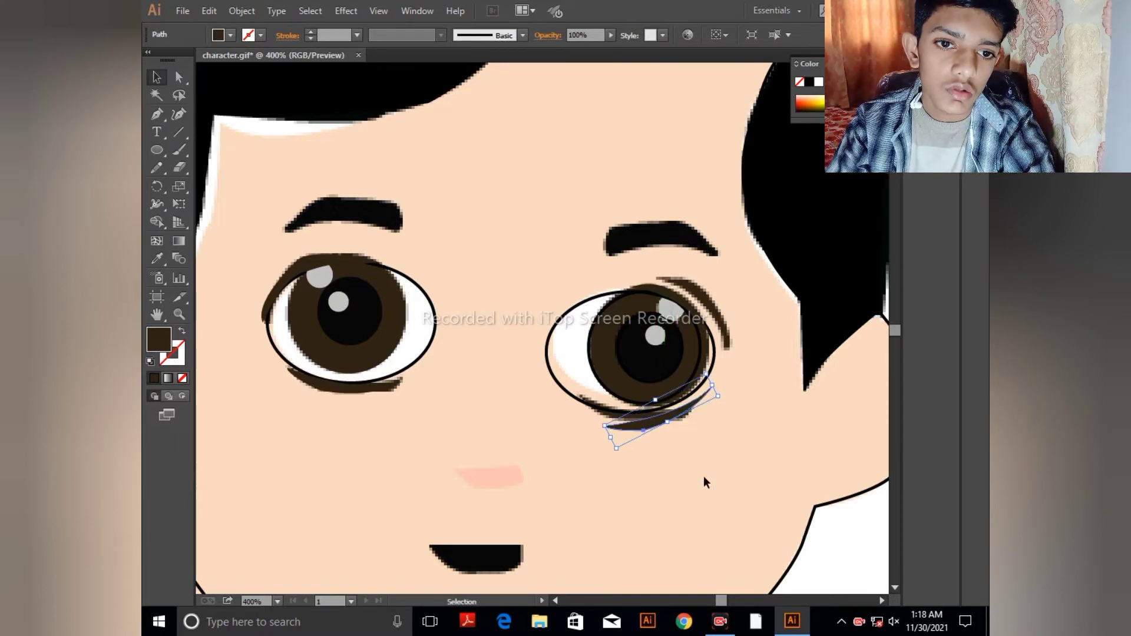
click(703, 476)
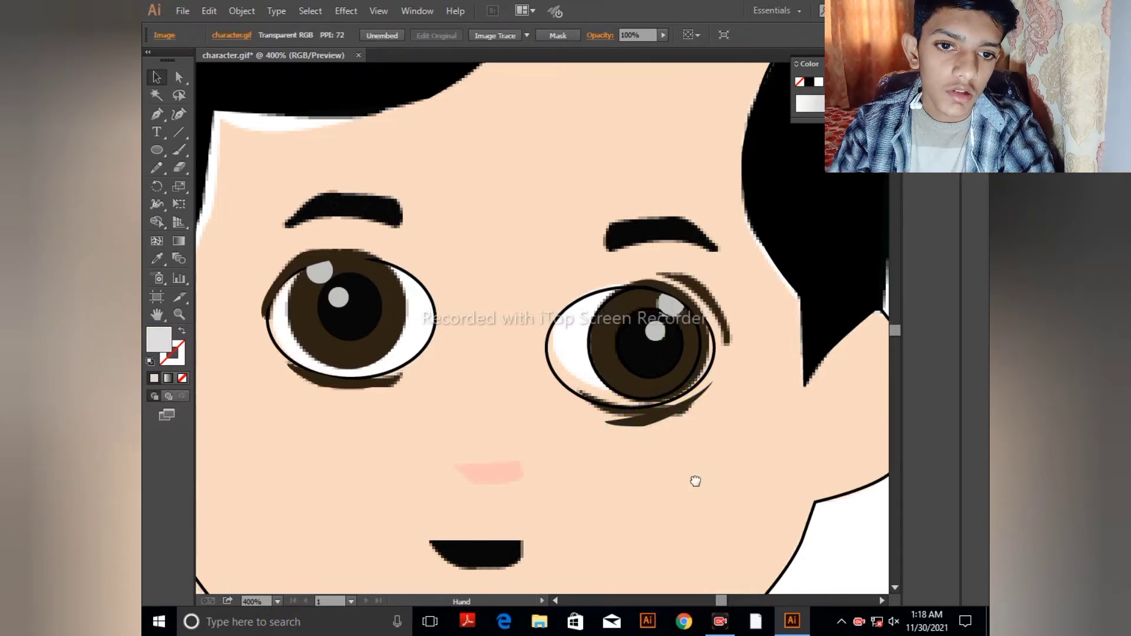
- Trace the pink nose patch as a closed shape with the Pen tool
scroll(696, 448, down, 3)
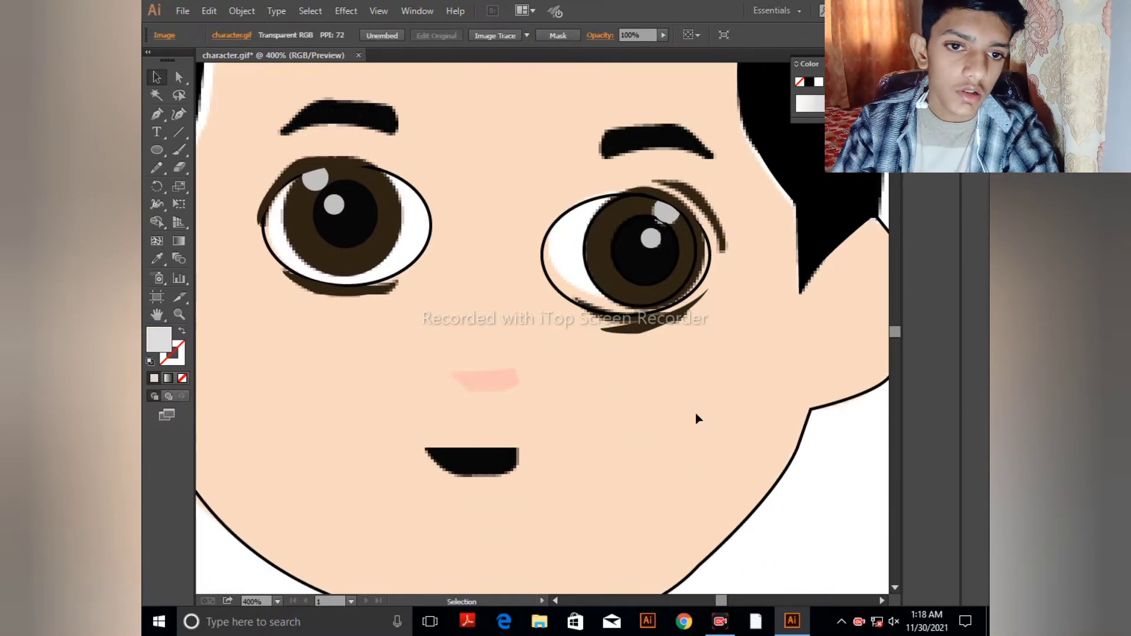
click(159, 114)
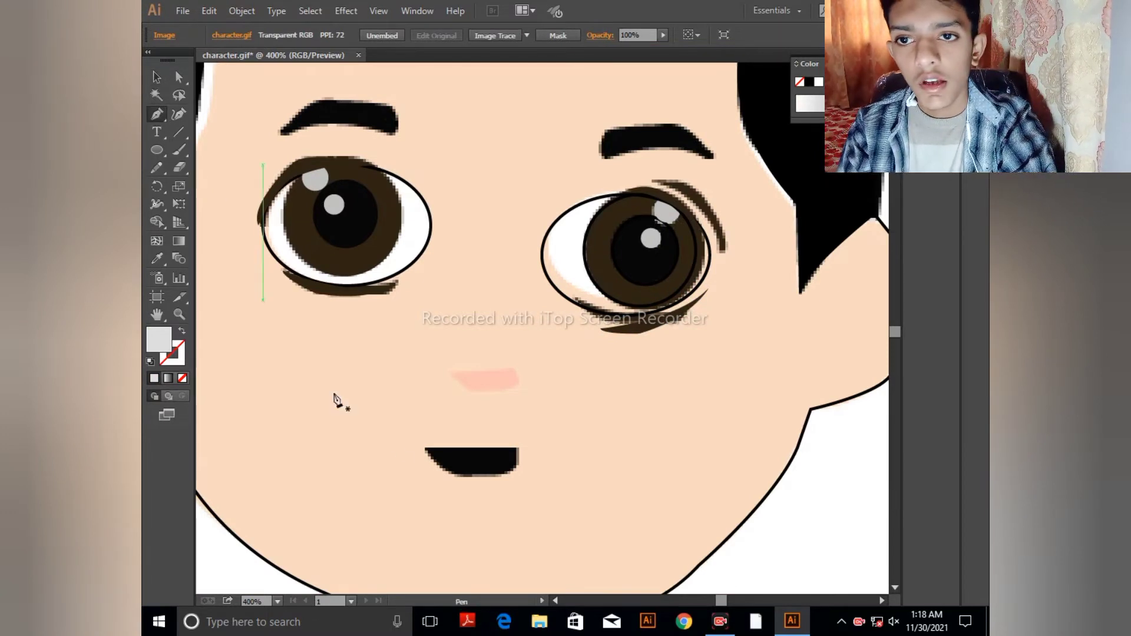
click(454, 376)
drag(510, 370, 458, 384)
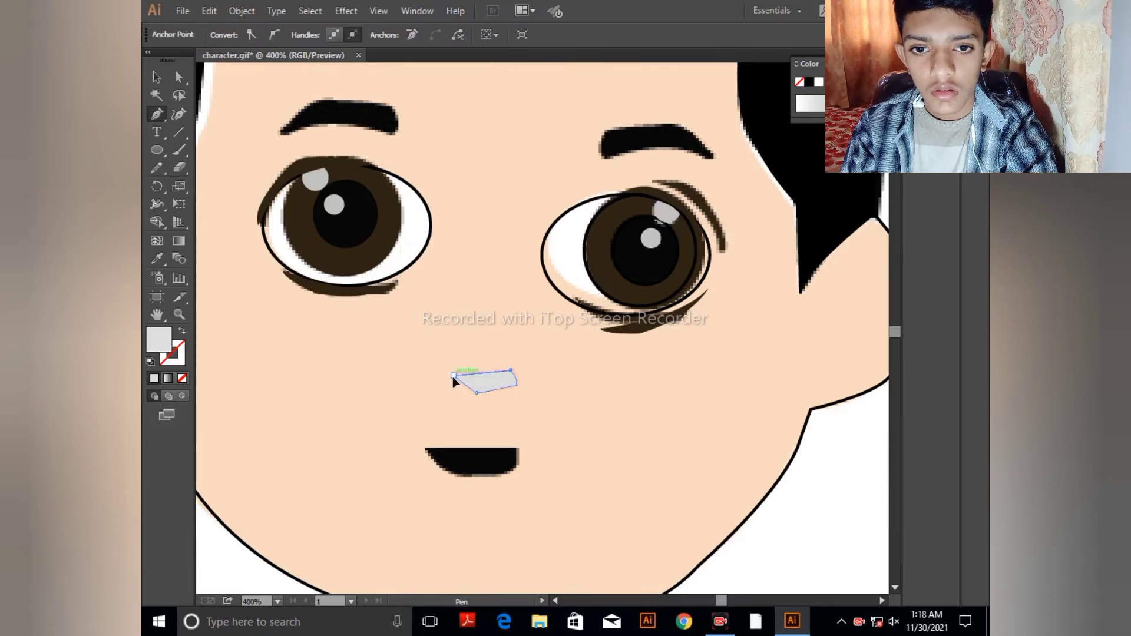
- Trace the mouth as a closed Pen shape with a flat upper edge and a rounded lower right corner
click(425, 449)
drag(517, 449, 509, 476)
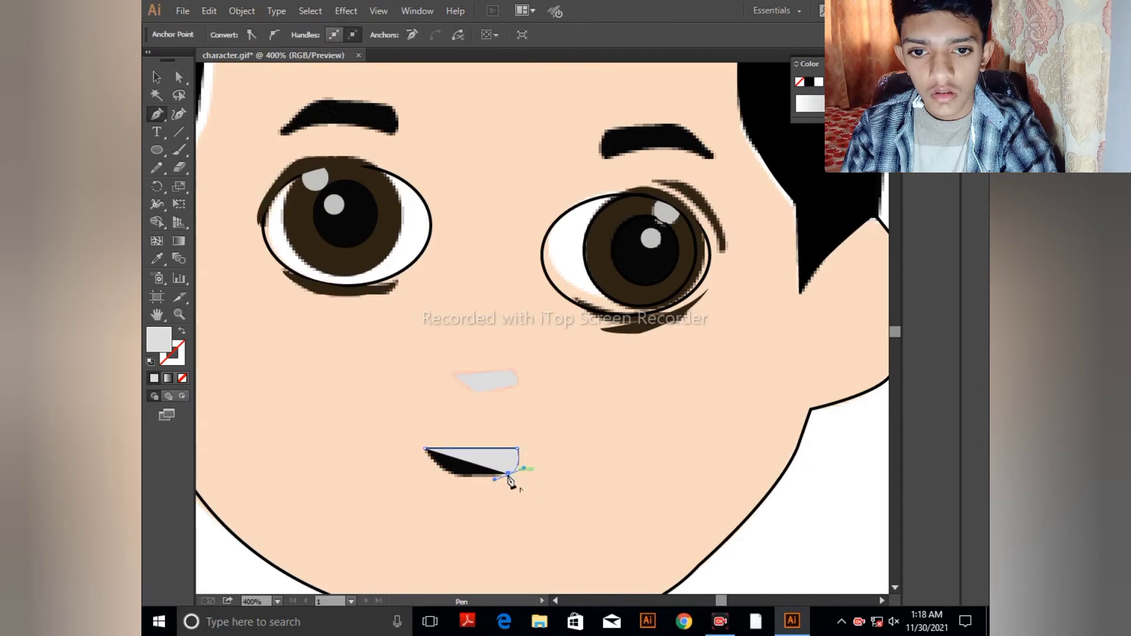
click(509, 475)
click(454, 473)
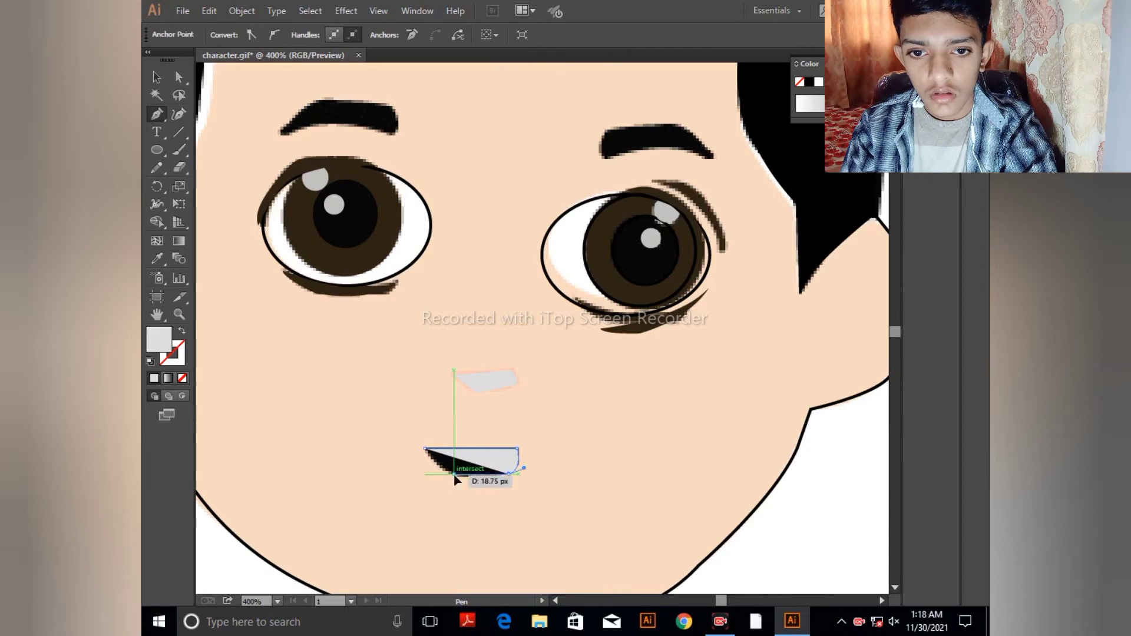
drag(425, 448, 425, 442)
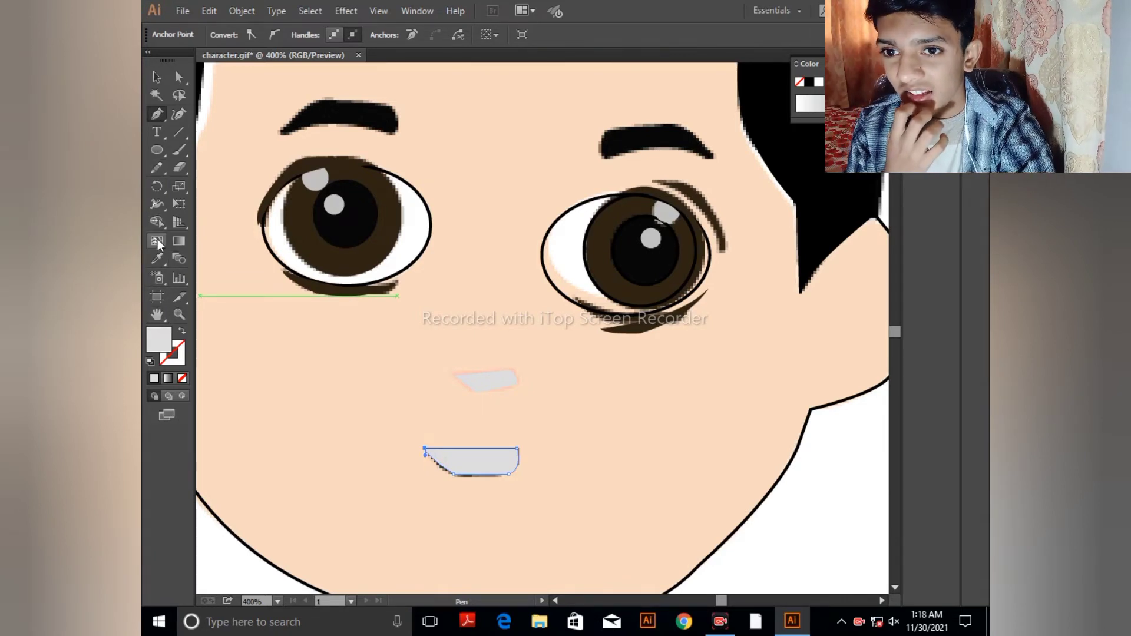
- Fill the mouth shape with the sampled dark brown and deselect it
click(157, 258)
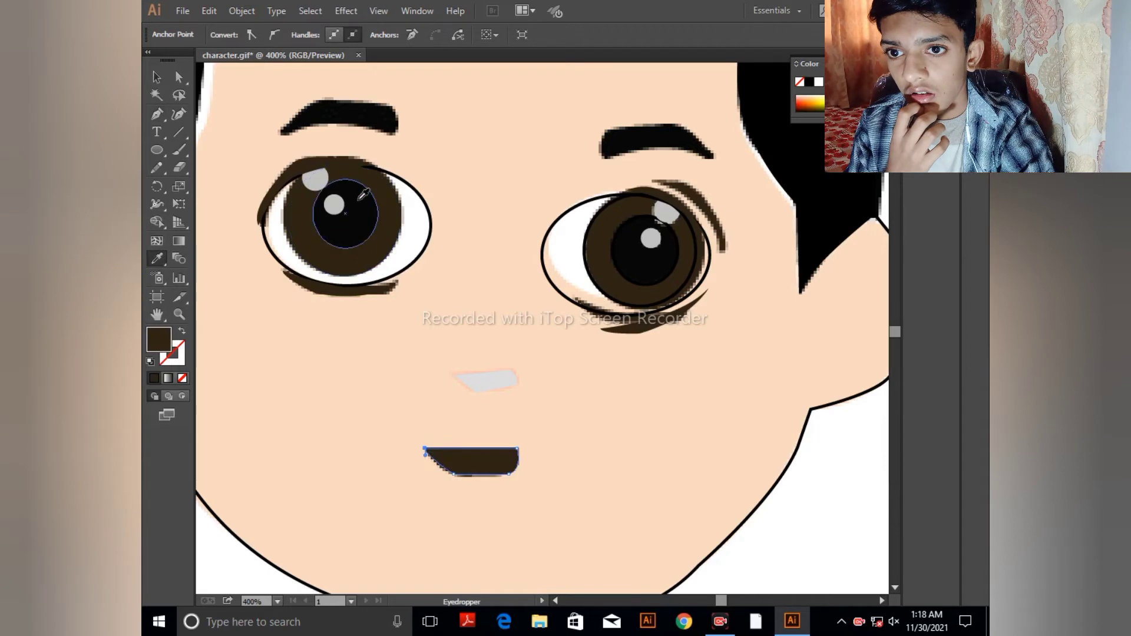
click(156, 77)
click(260, 370)
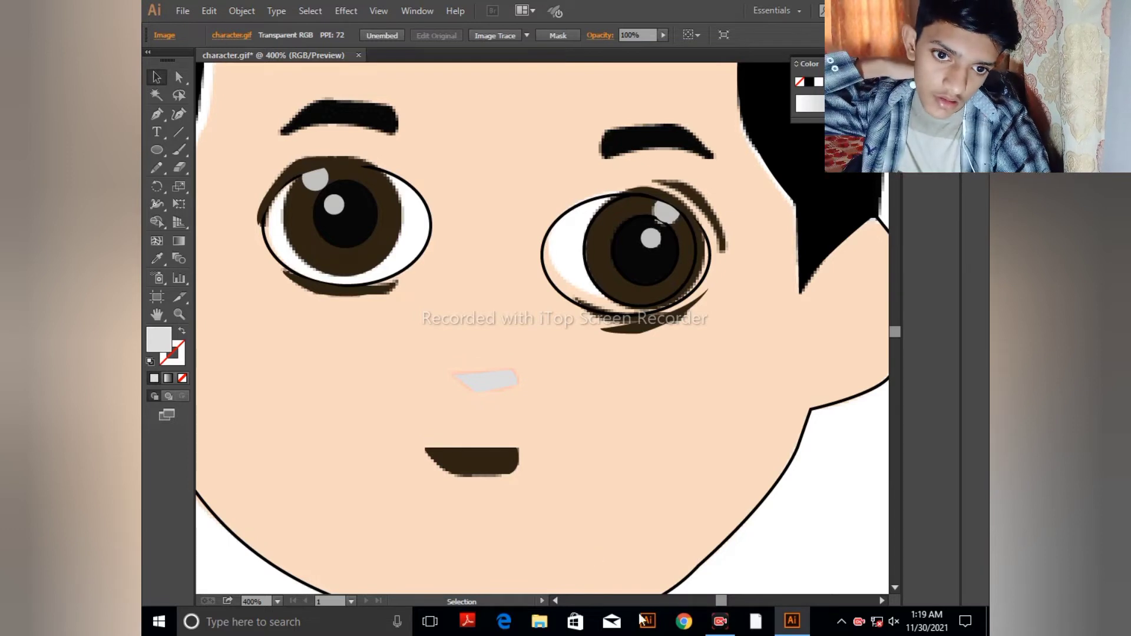
- Try filling the face outline with the skin colour sampled from the reference image, and undo it
click(699, 563)
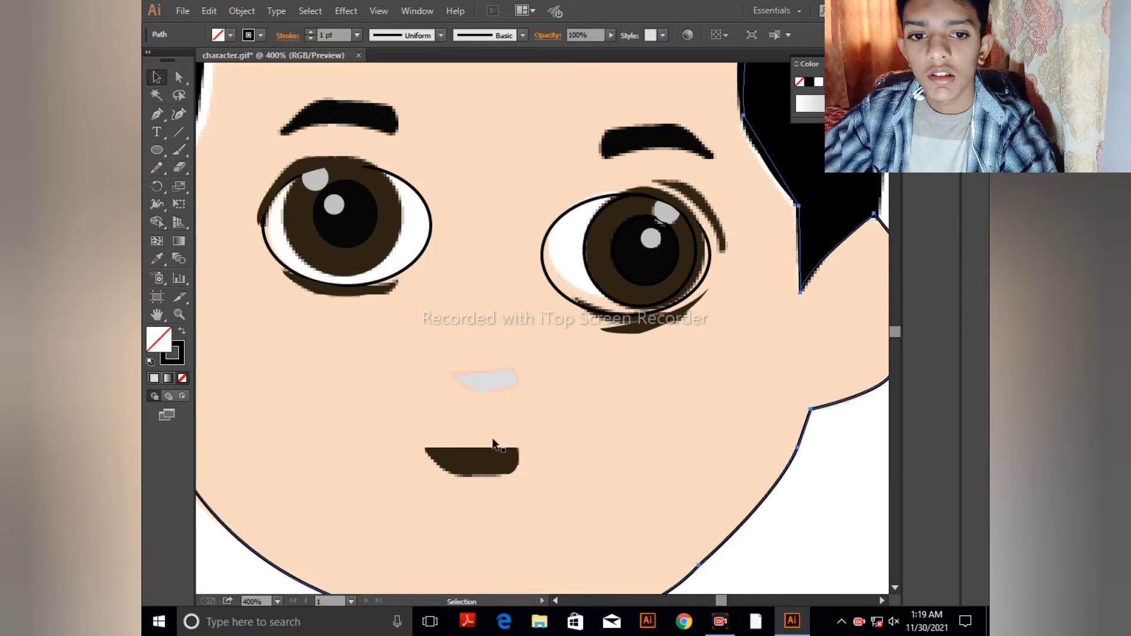
click(156, 259)
click(481, 306)
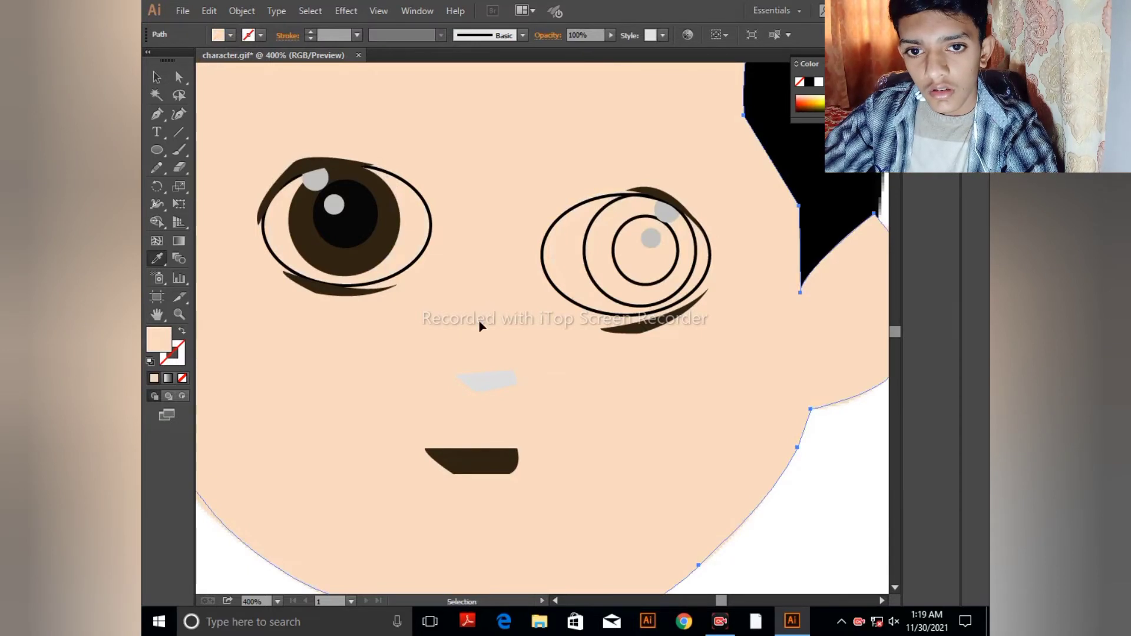
key(ctrl+z)
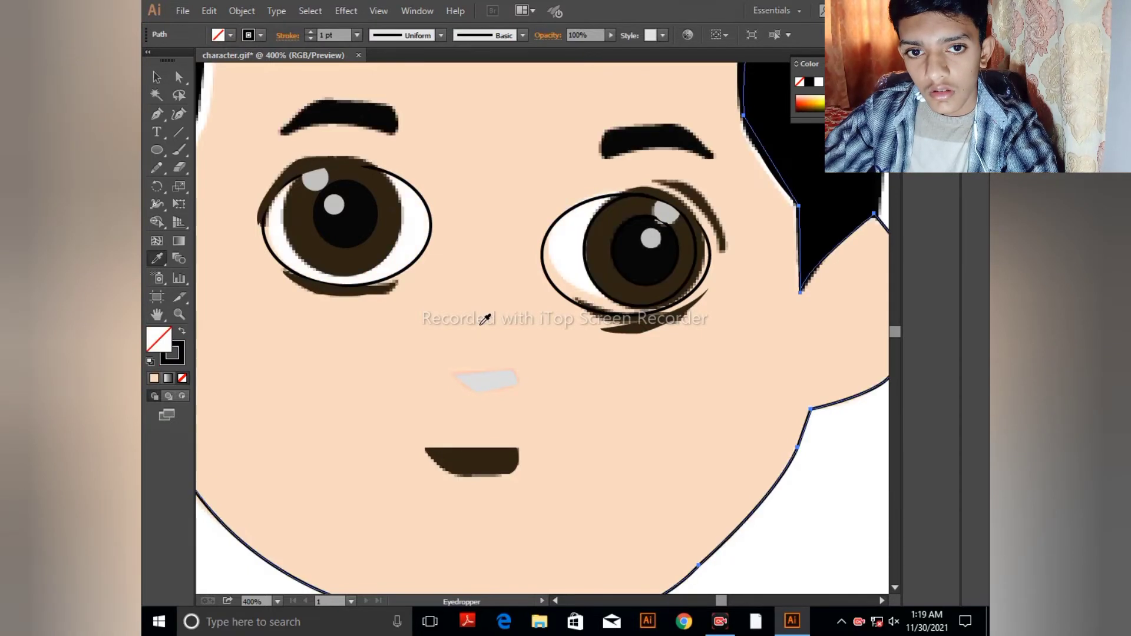
- Try filling the right eye's iris circle with the left iris's dark brown, and undo the fill
click(157, 77)
click(587, 241)
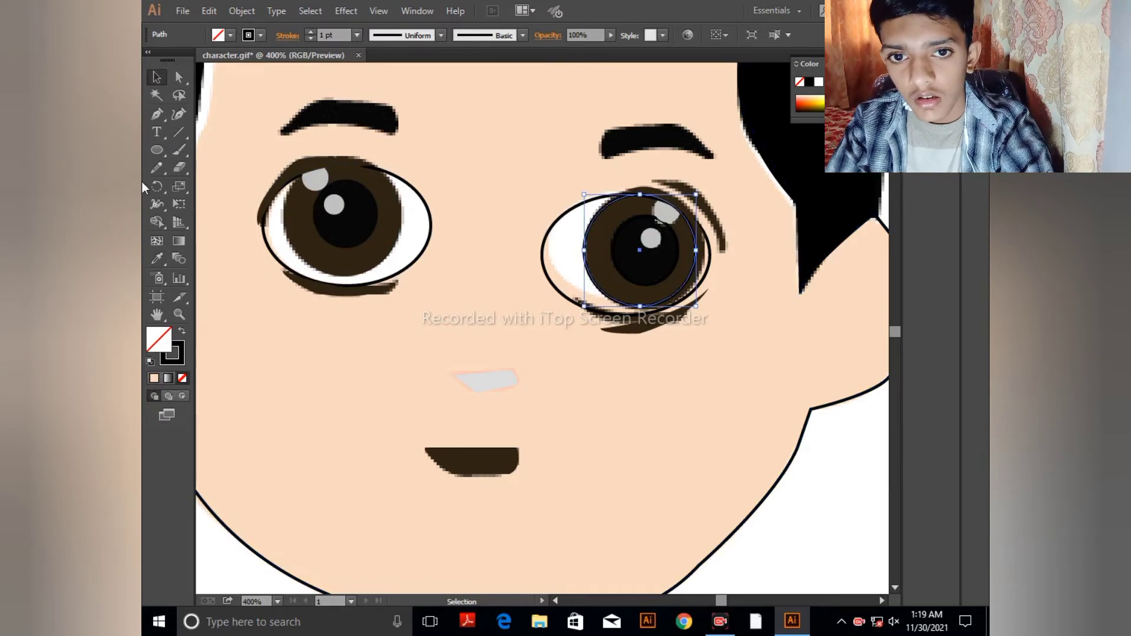
click(157, 258)
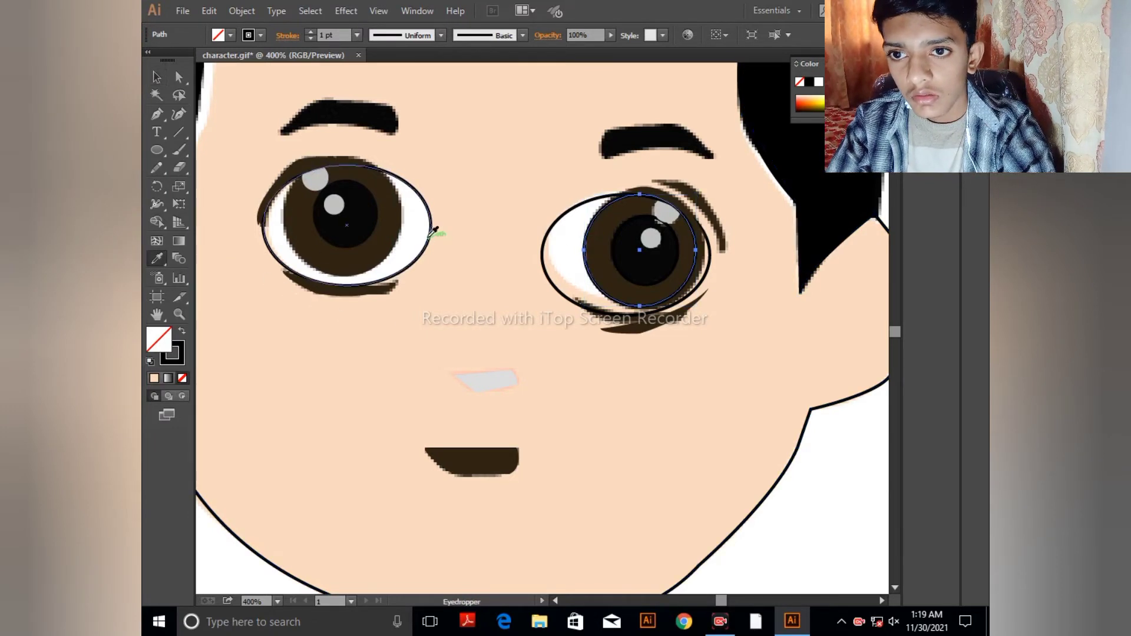
click(395, 235)
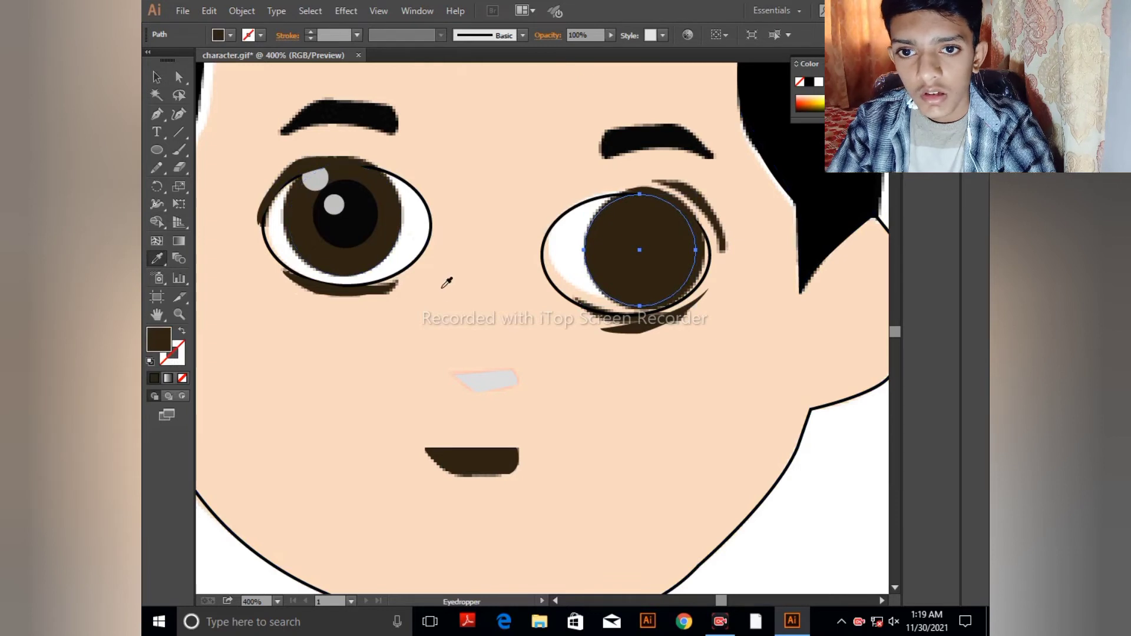
key(ctrl+z)
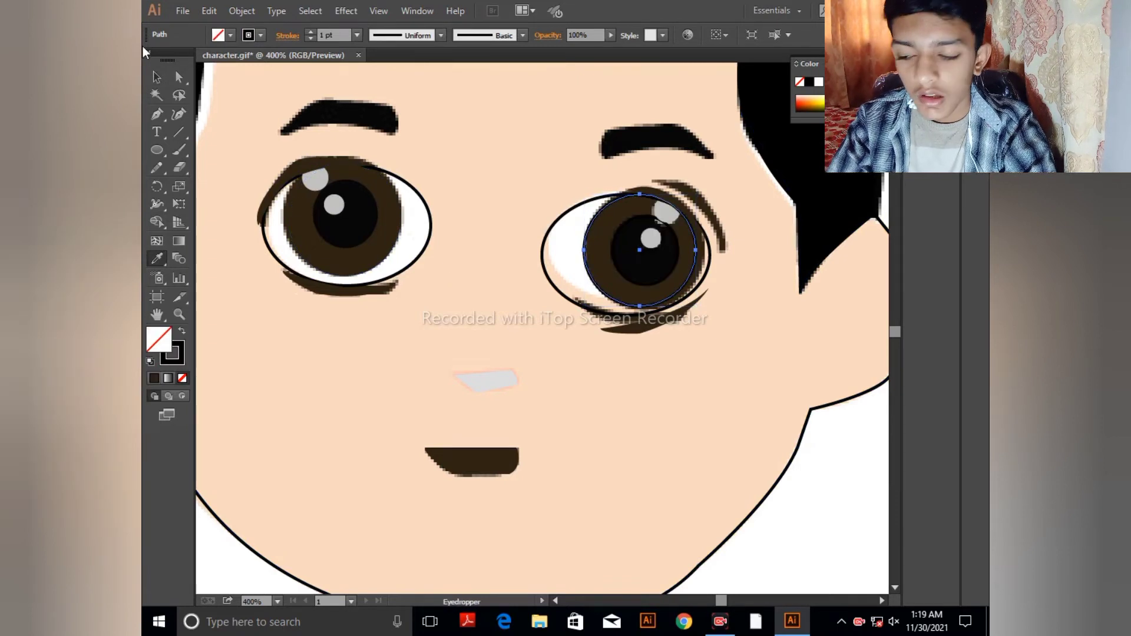
click(157, 77)
click(670, 218)
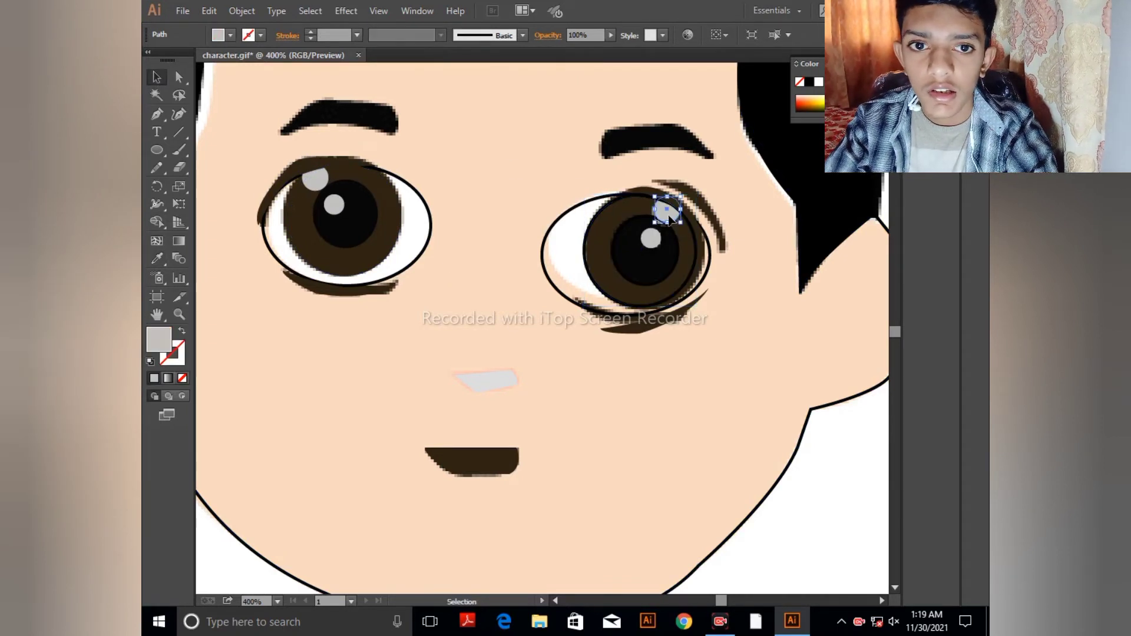
click(157, 258)
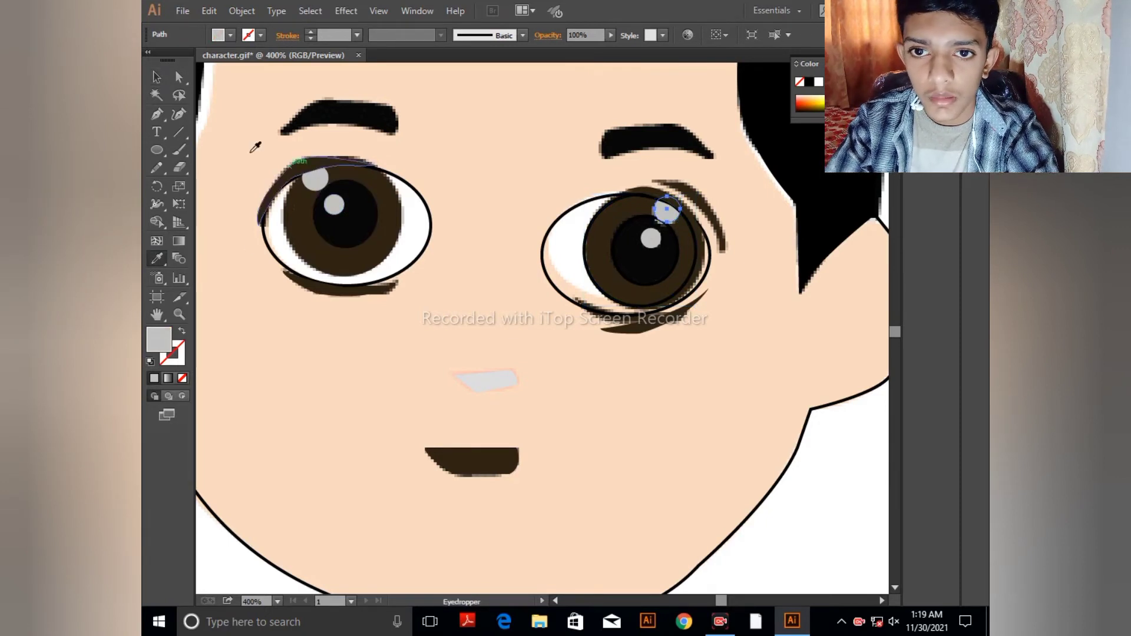
click(157, 76)
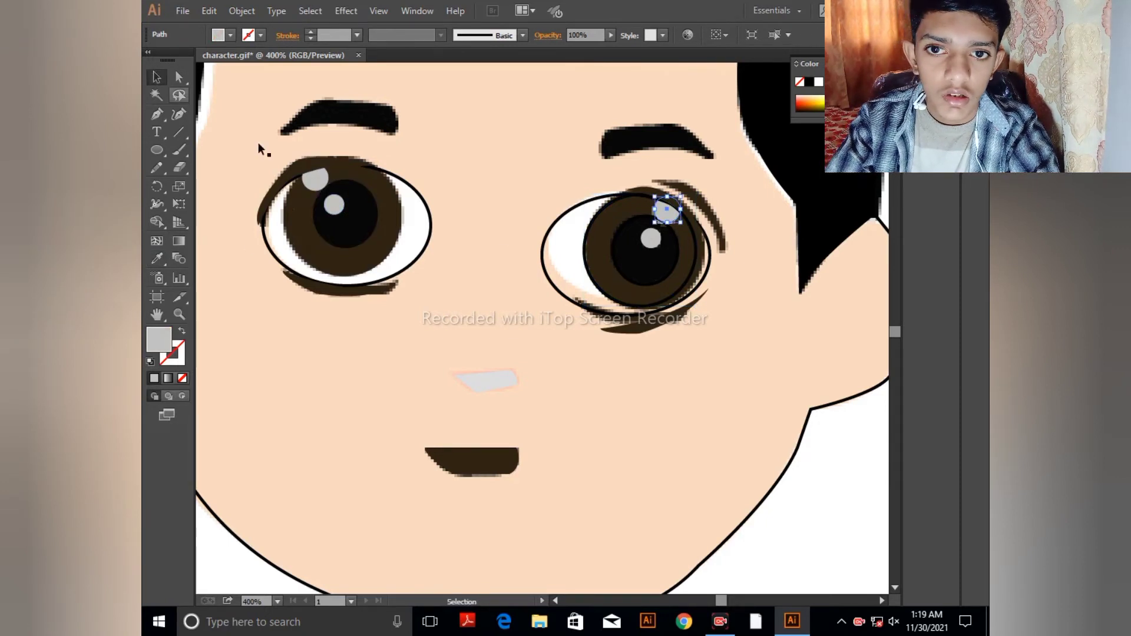
- Fill the right eye's pupil circle with the black sampled from the left pupil
click(615, 267)
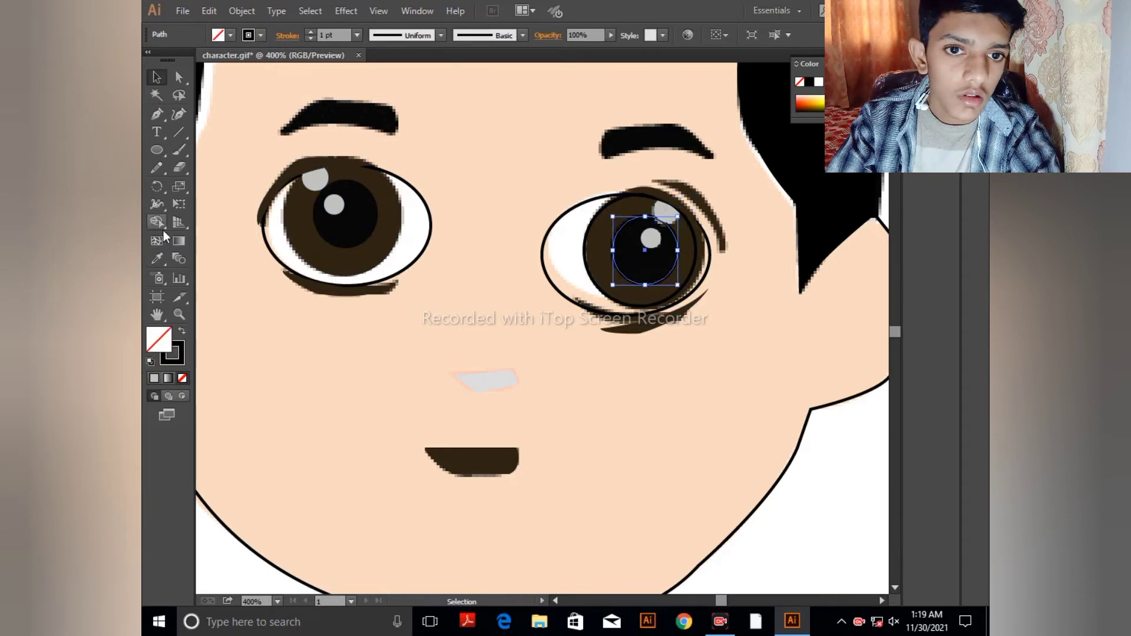
click(157, 258)
click(377, 218)
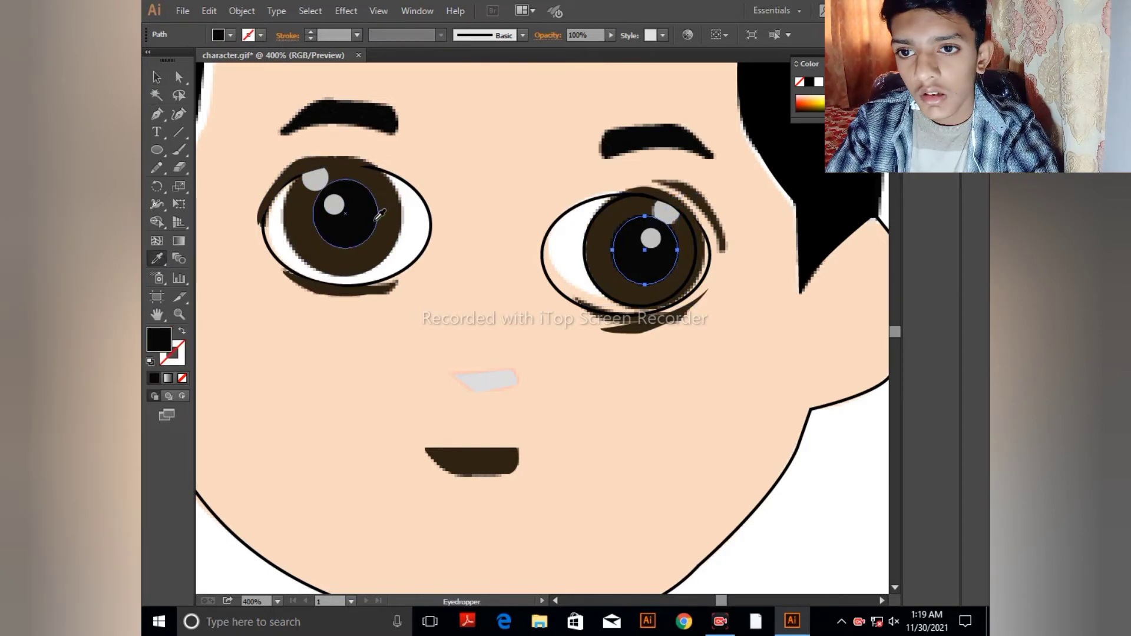
key(v)
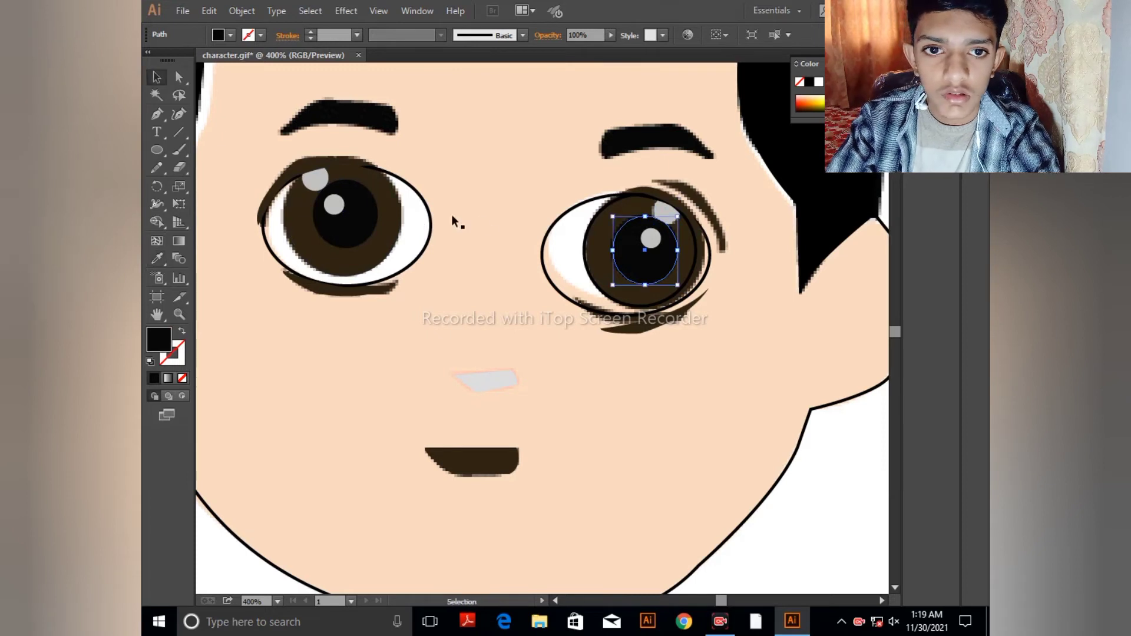
- Fill the right eye's iris circle with the left iris's dark brown and arrange it behind the pupil
click(592, 244)
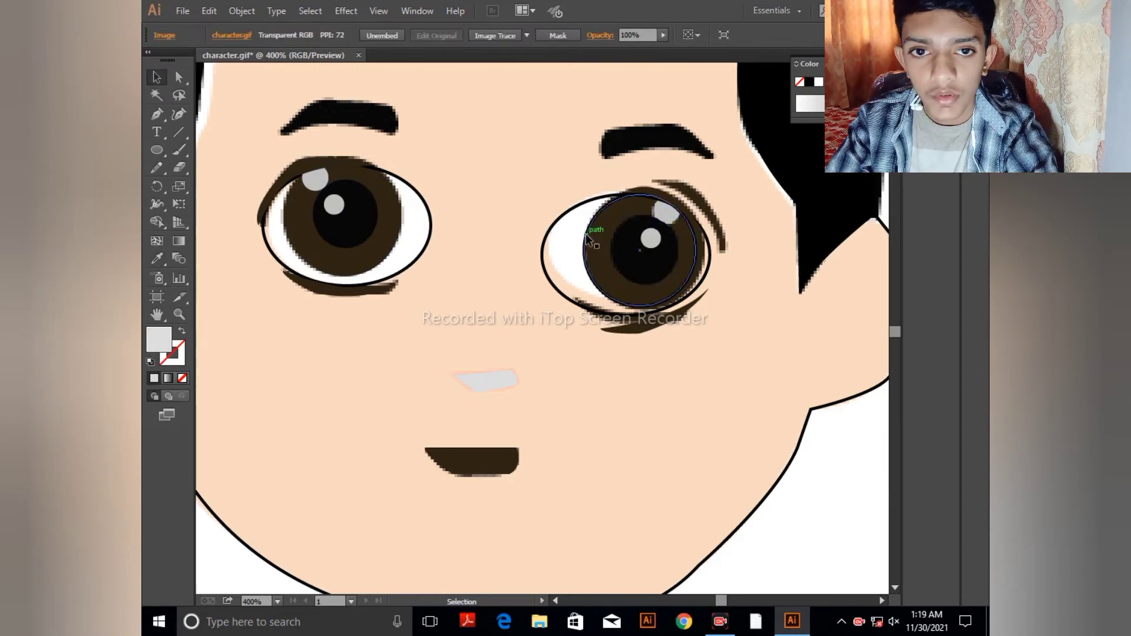
click(156, 258)
click(388, 221)
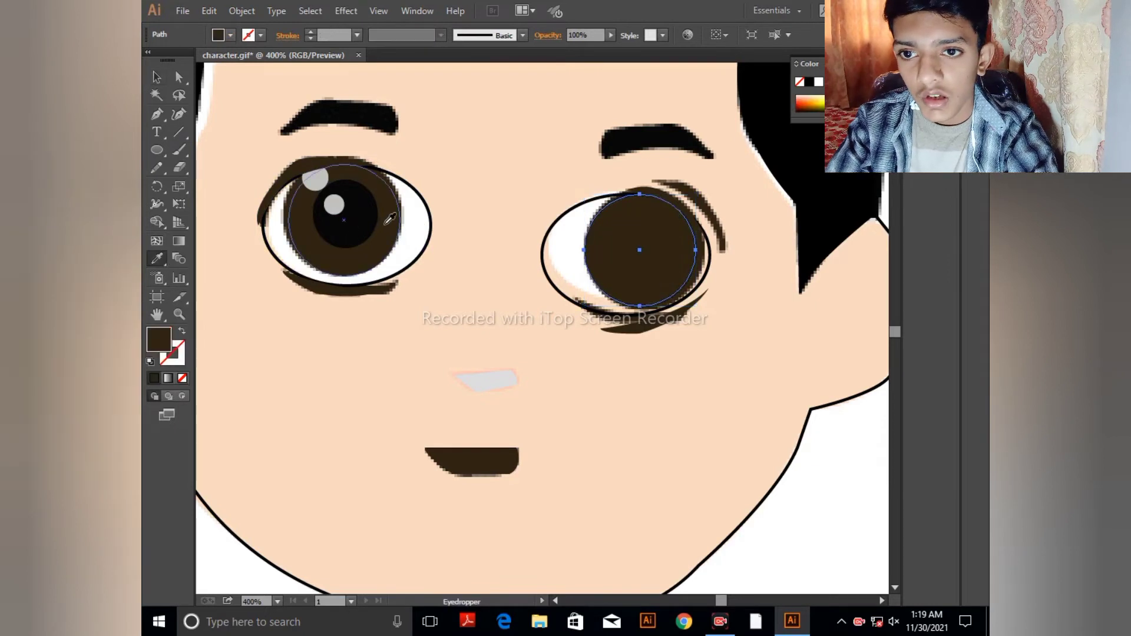
key(v)
right_click(657, 247)
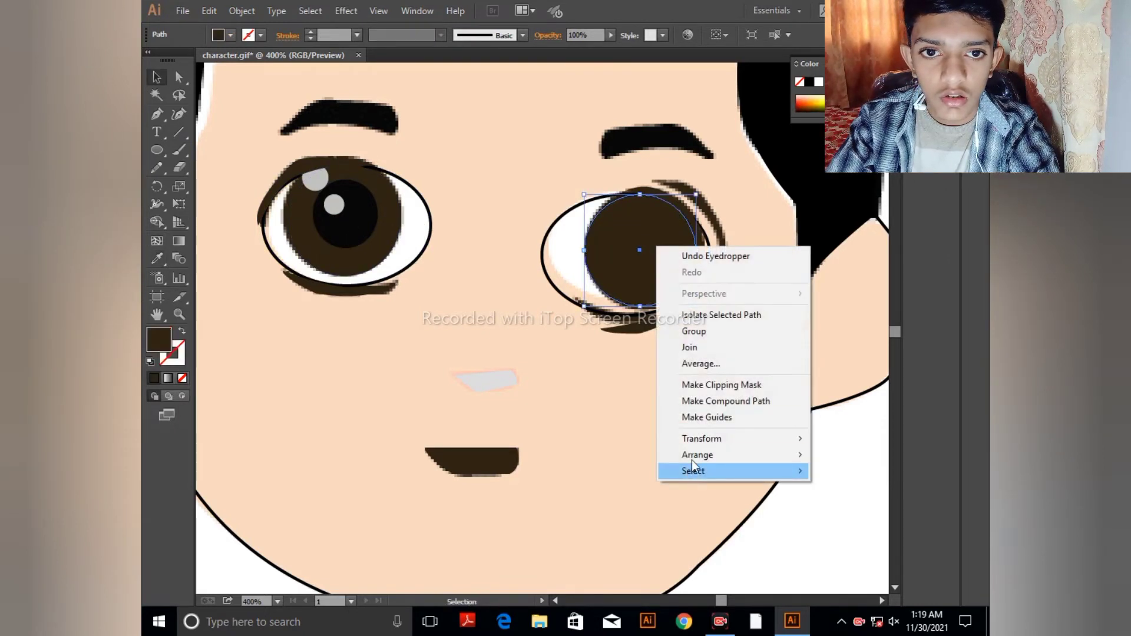
mouse_move(695, 457)
click(578, 503)
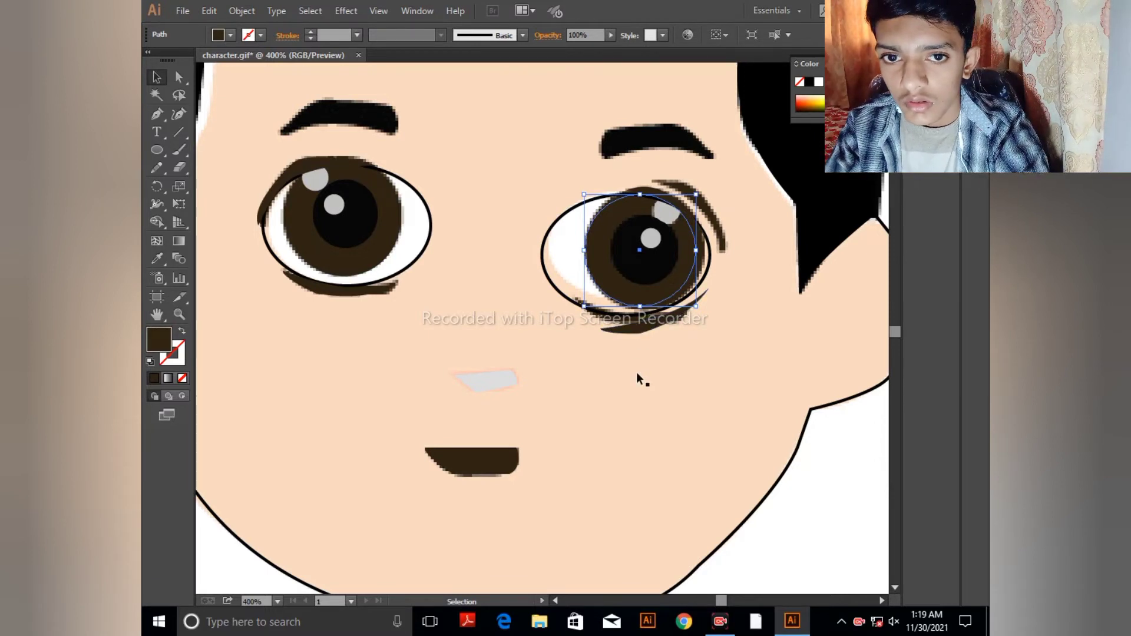
- Fill the right eye's outer ellipse with white sampled from the left eye and send it to the back
click(555, 232)
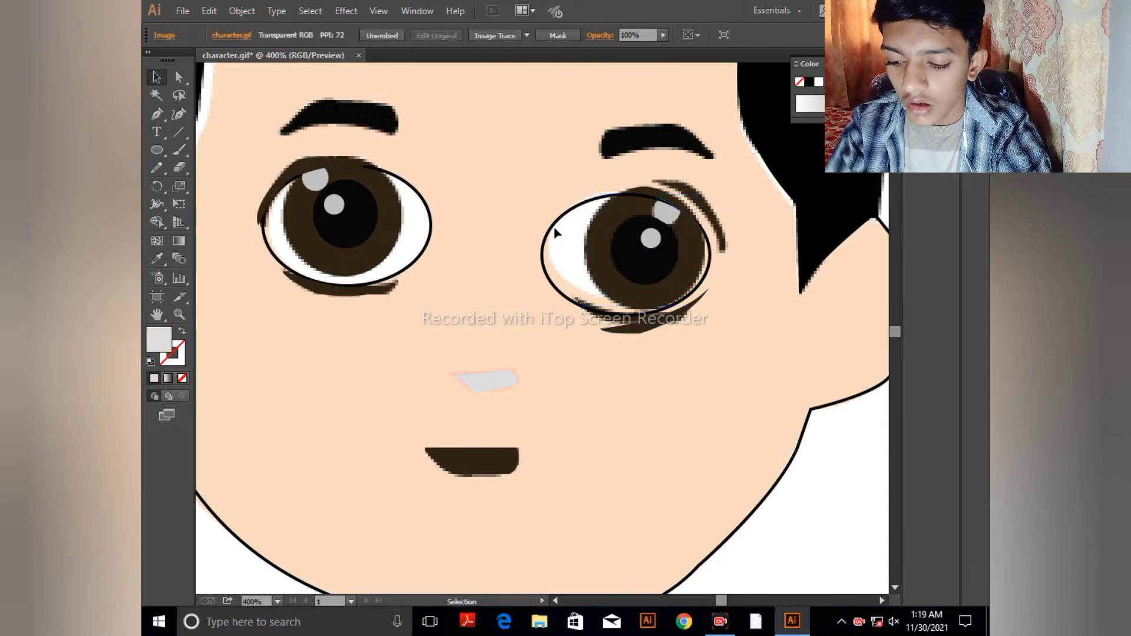
click(555, 231)
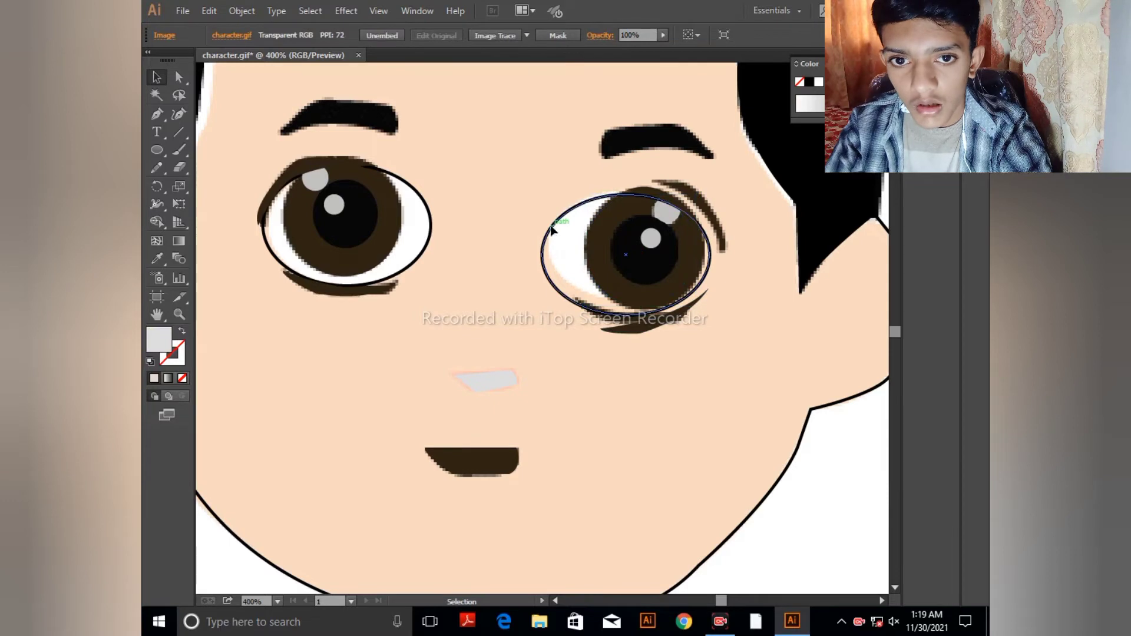
click(155, 257)
click(364, 267)
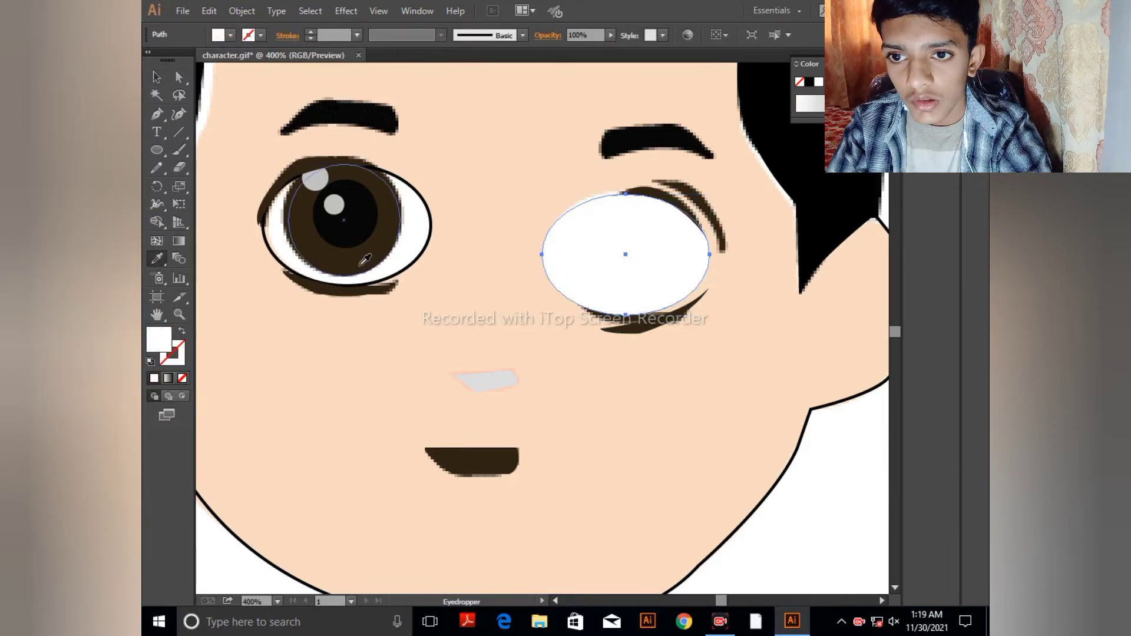
click(156, 77)
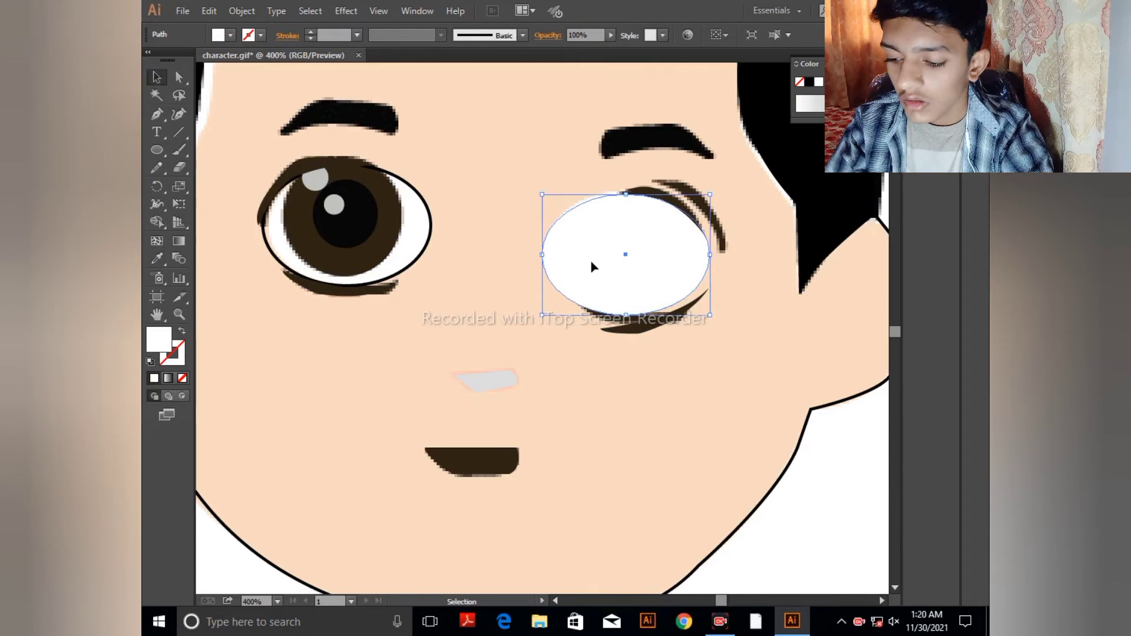
right_click(593, 260)
mouse_move(636, 474)
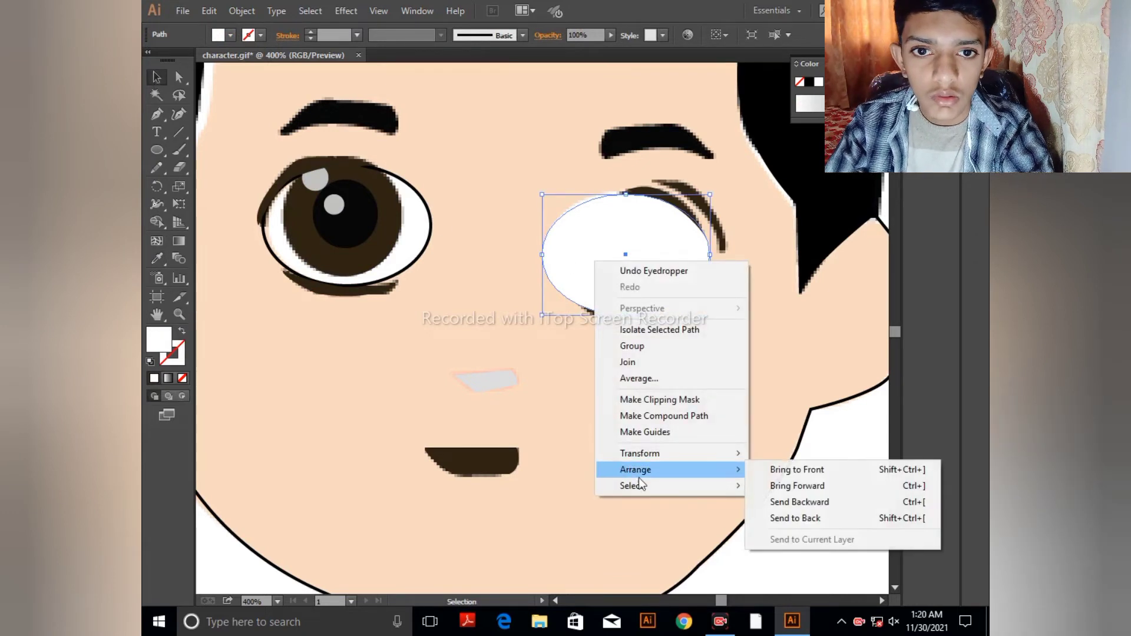
click(810, 519)
click(798, 498)
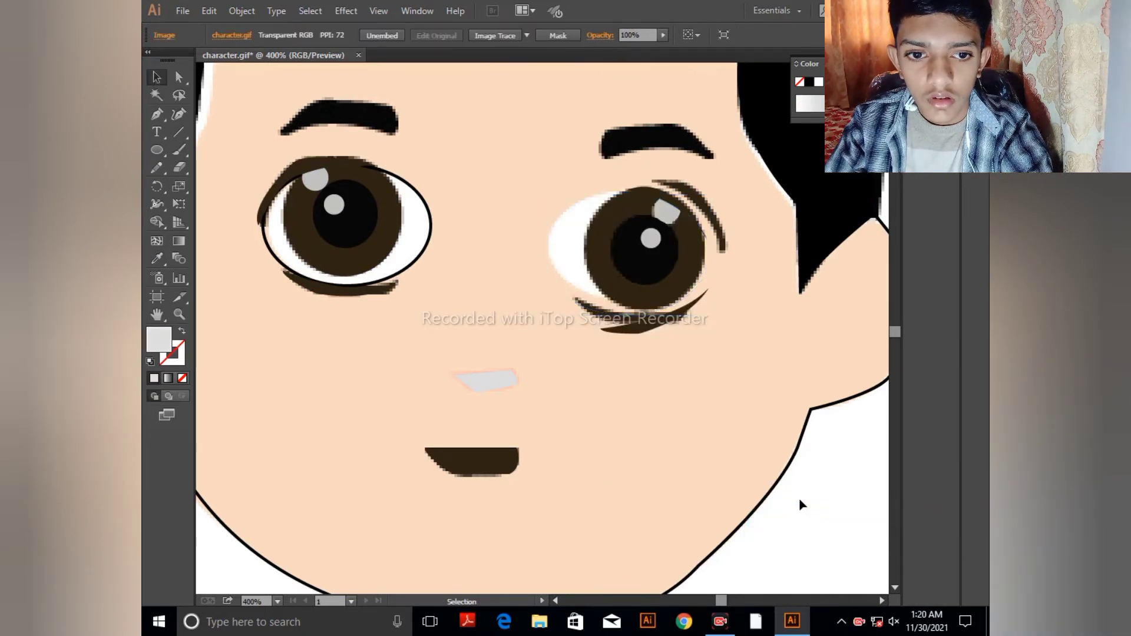
- Try moving the reference image away from the traced head, and undo the move
key(ctrl+1)
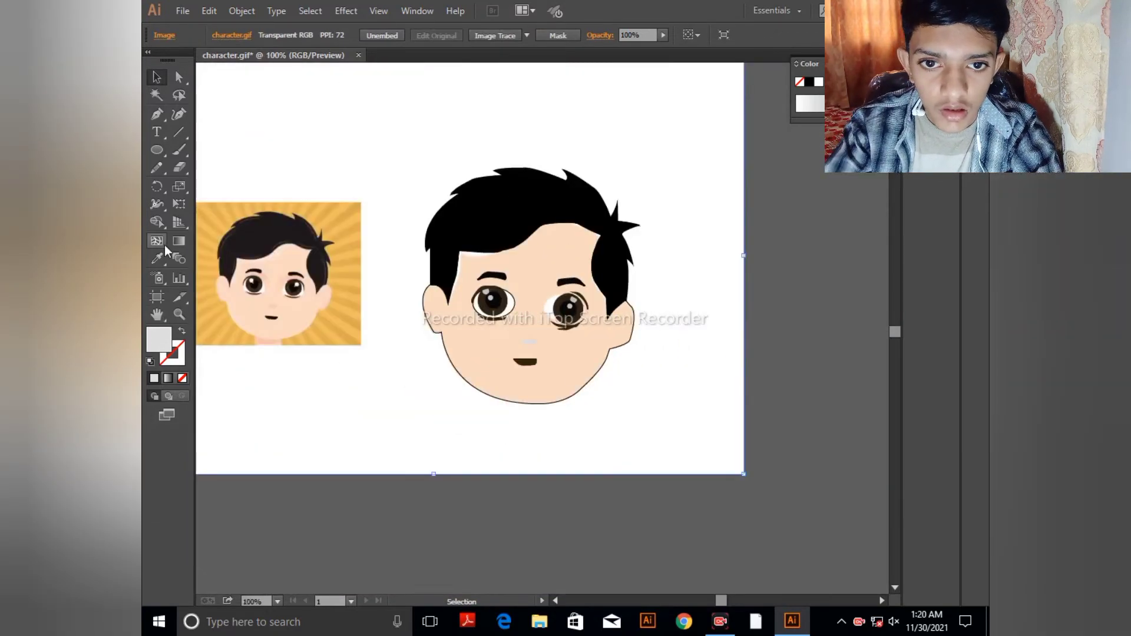
click(158, 258)
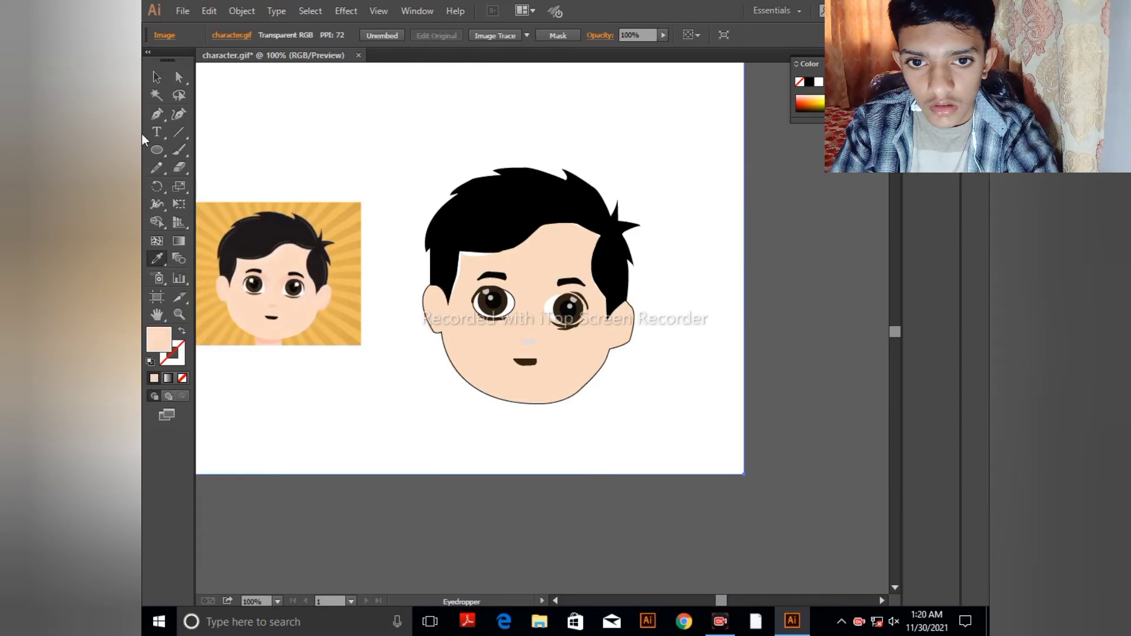
click(157, 76)
drag(444, 210, 535, 306)
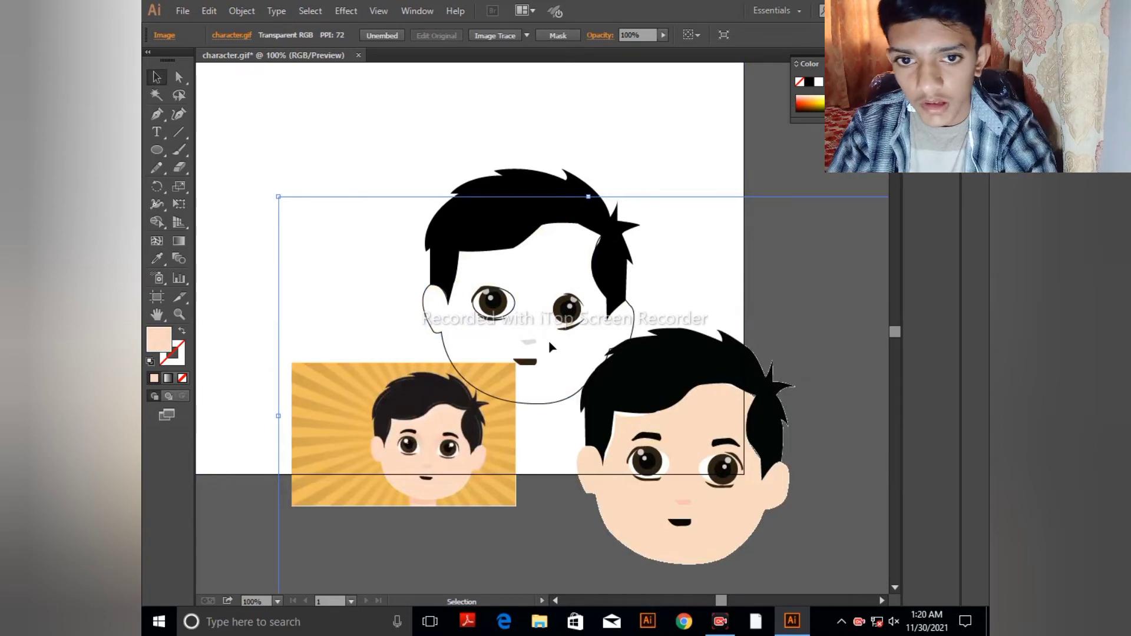
key(ctrl+z)
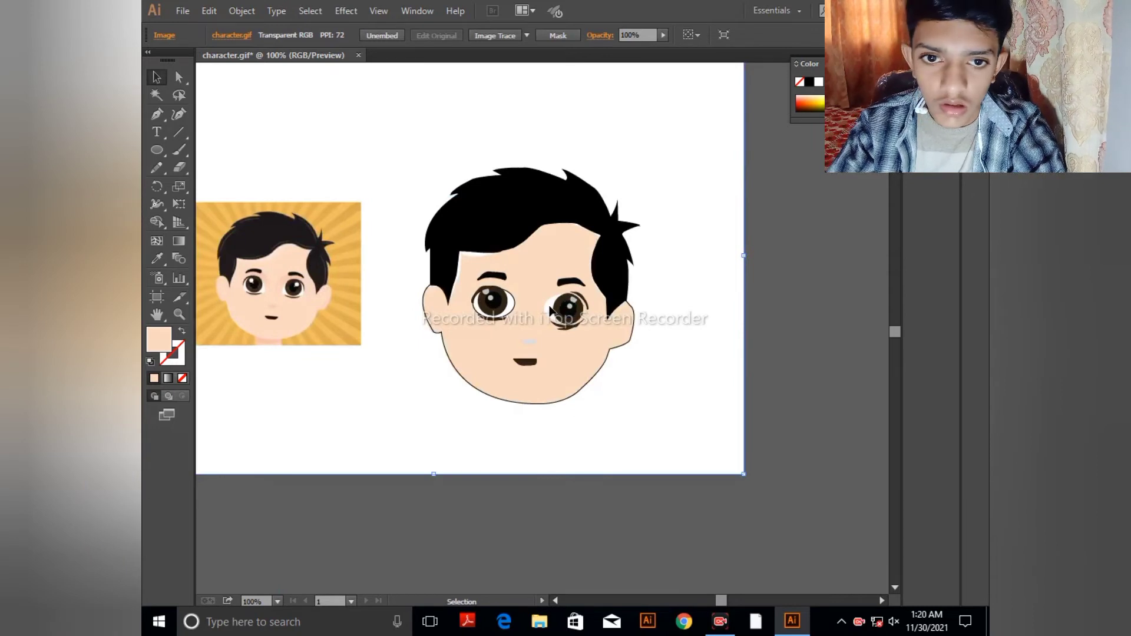
- Fill the left eye's outer ellipse with white sampled from the right eye
click(514, 307)
click(181, 332)
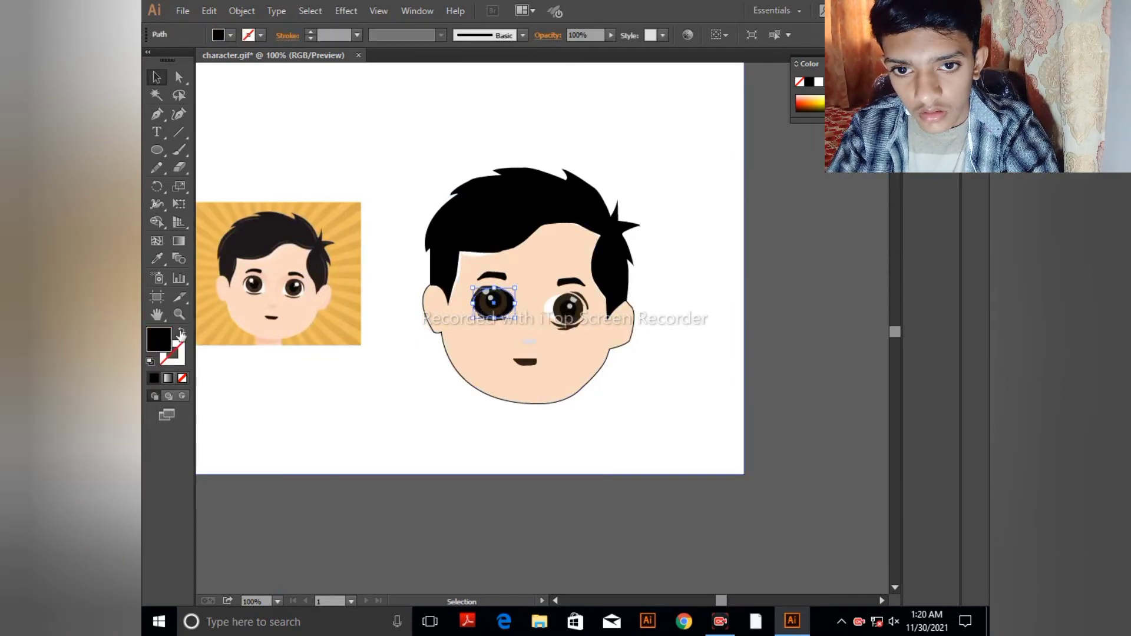
click(158, 260)
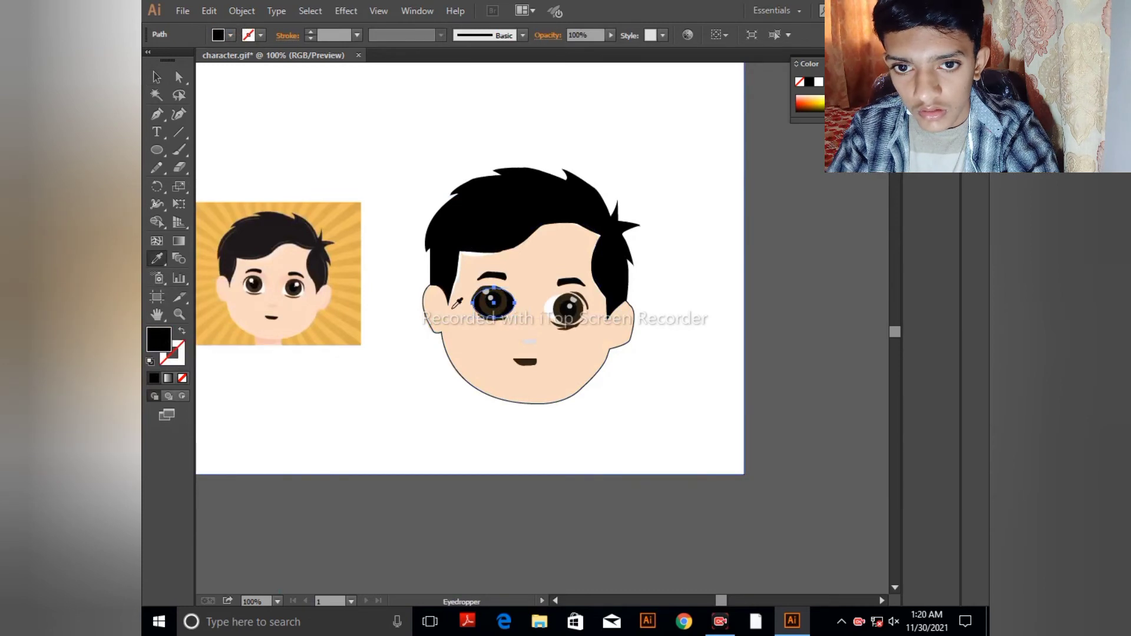
click(549, 307)
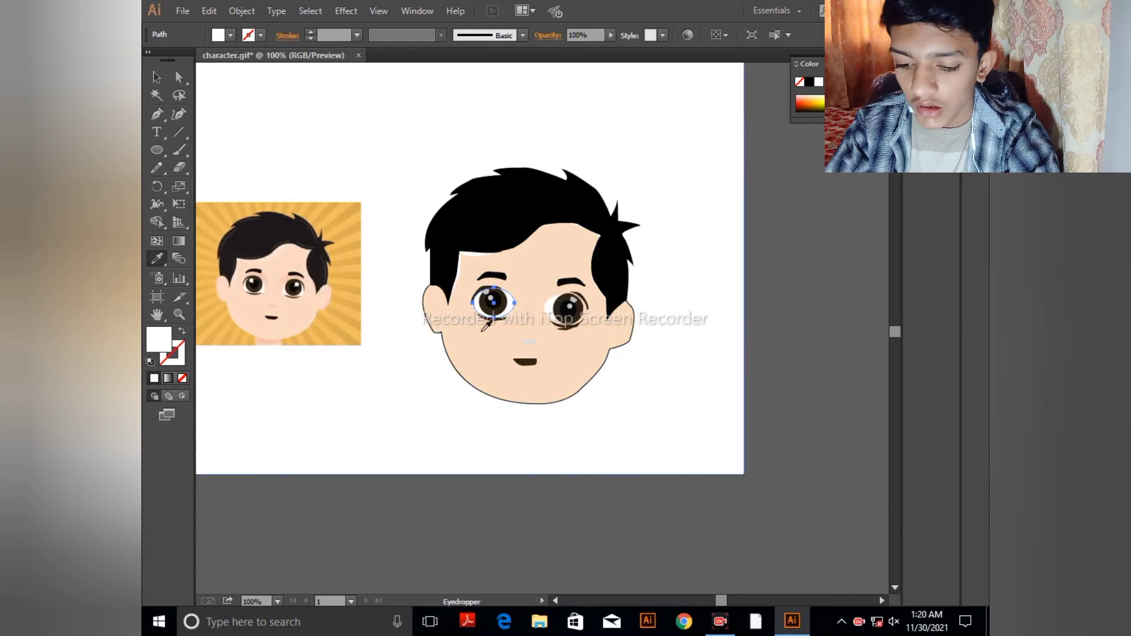
click(155, 77)
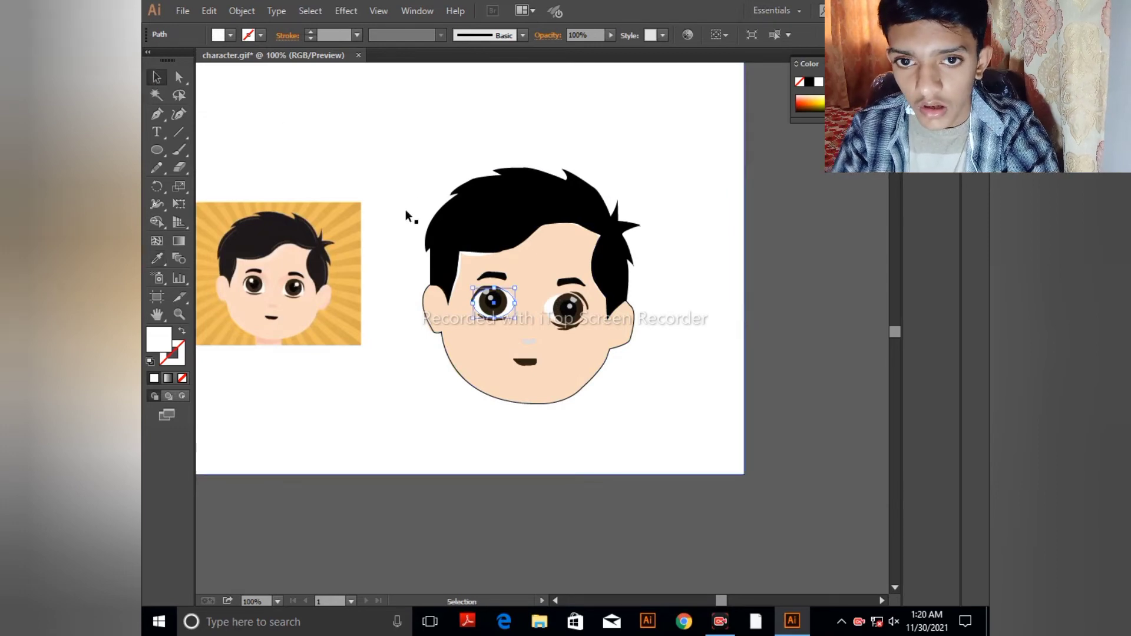
- Move the reference image below the artboard, clear of the traced head
drag(405, 209, 560, 500)
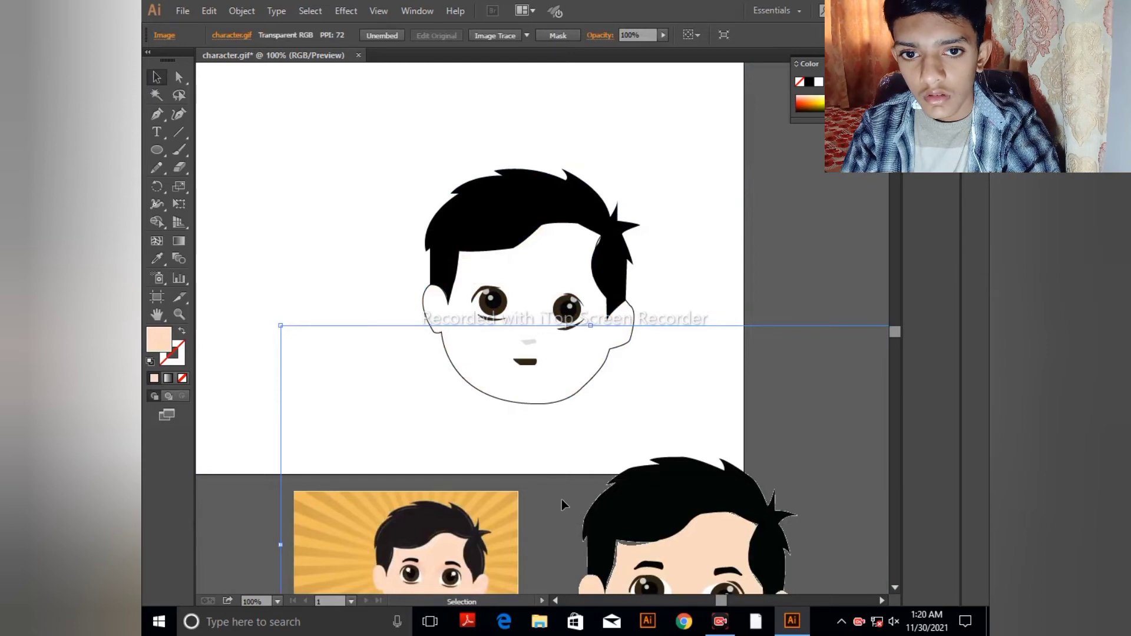
drag(396, 230, 332, 207)
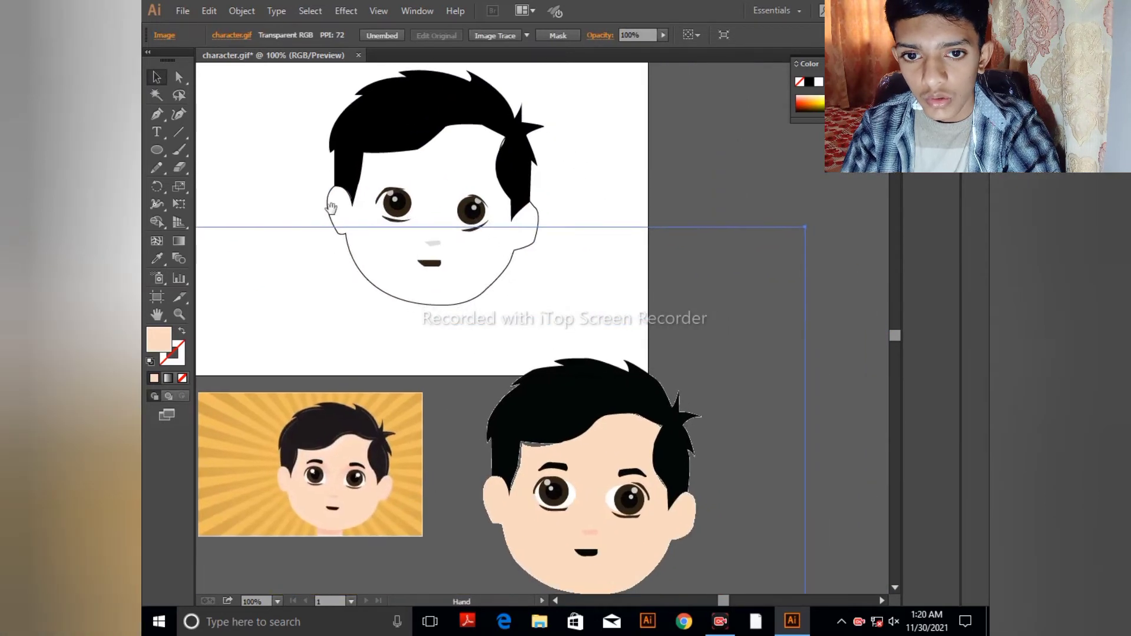
drag(606, 394, 643, 560)
drag(453, 157, 450, 189)
- Reposition the right eye's upper eyelid over the top of the iris
key(ctrl+plus)
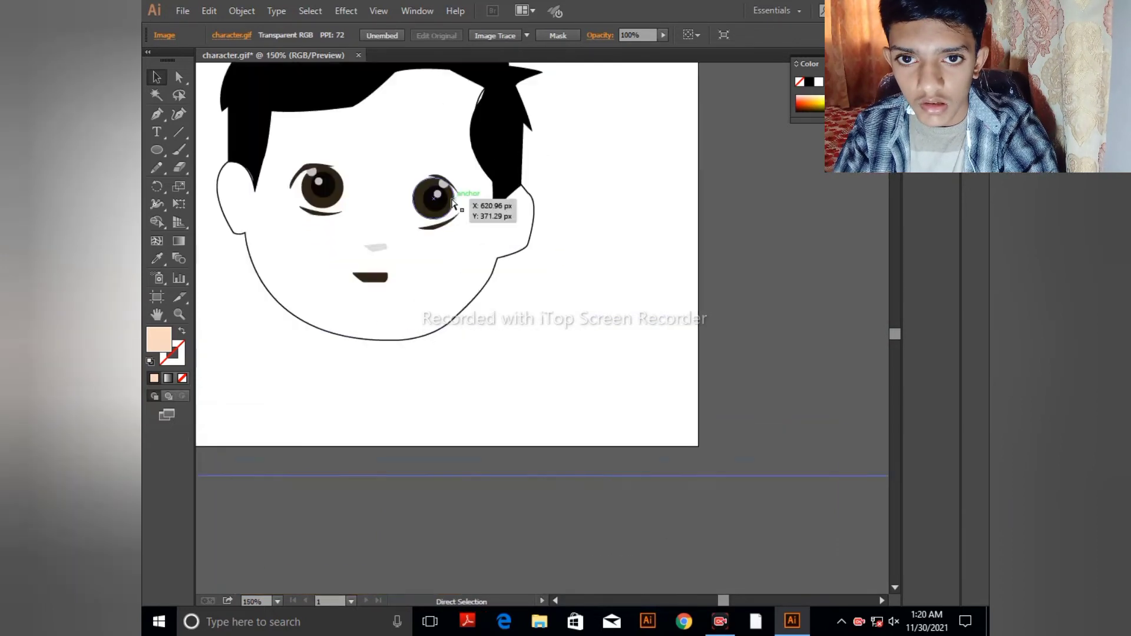
key(ctrl+plus)
key(ctrl+plus)
drag(387, 235, 525, 301)
drag(550, 206, 500, 212)
click(158, 195)
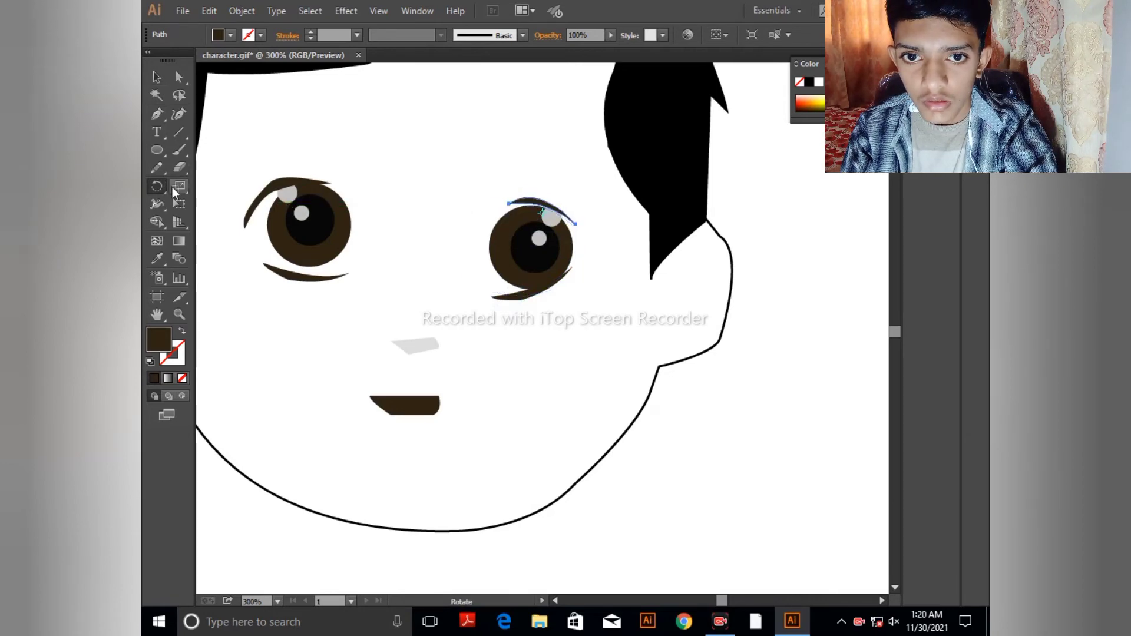
key(v)
- Rotate the right eye's lower eyelid slightly to level it, move it just below the iris and deselect it
click(539, 292)
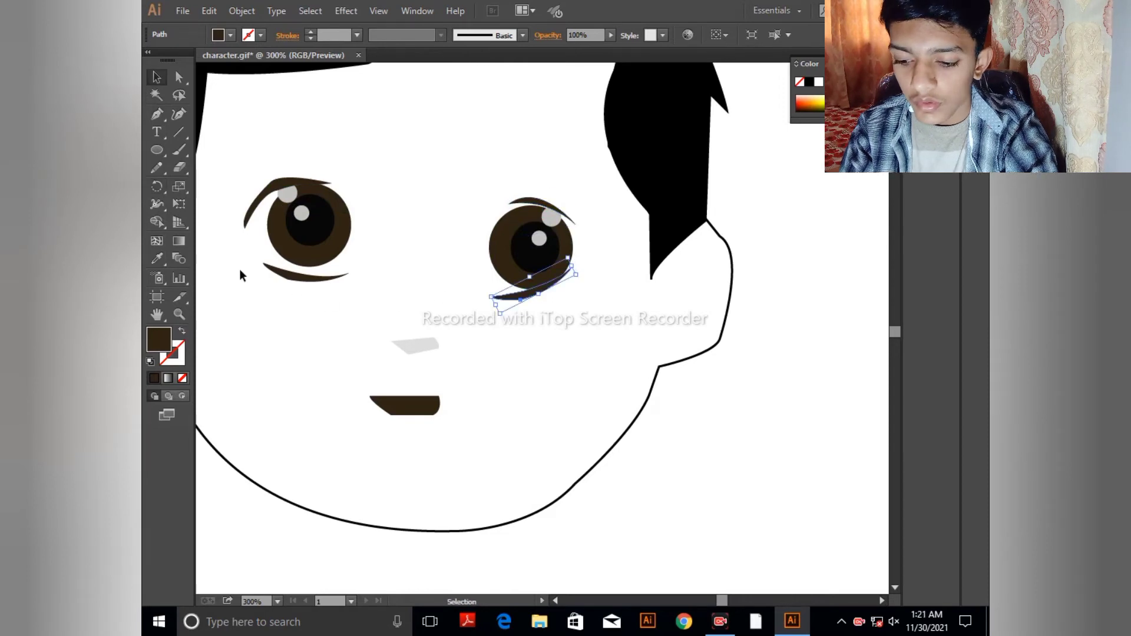
key(r)
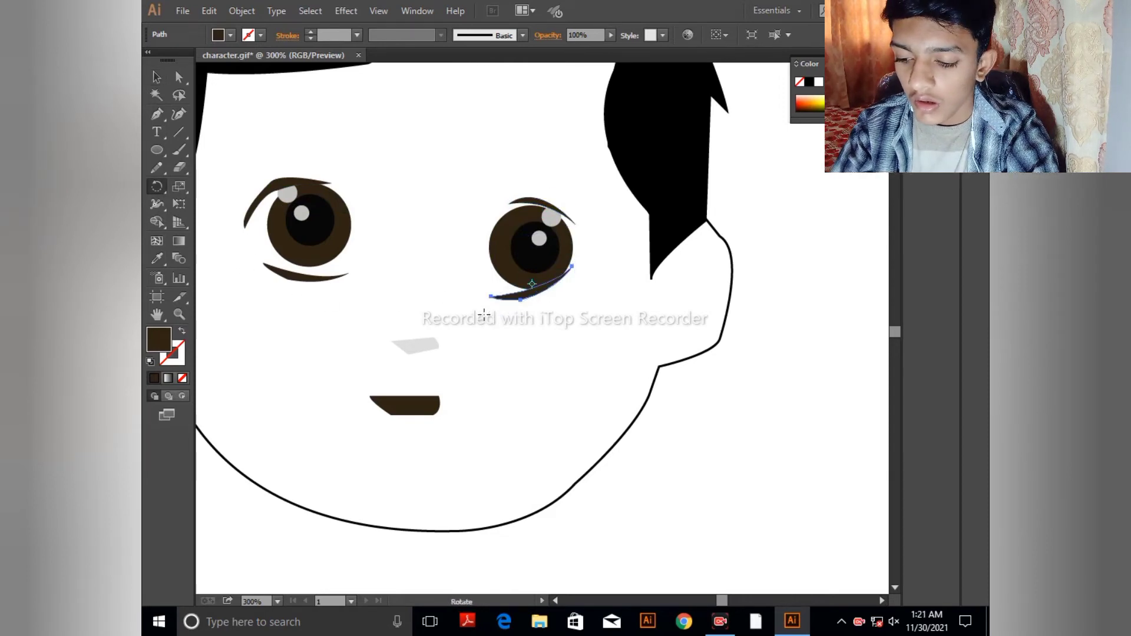
drag(484, 316, 477, 306)
key(v)
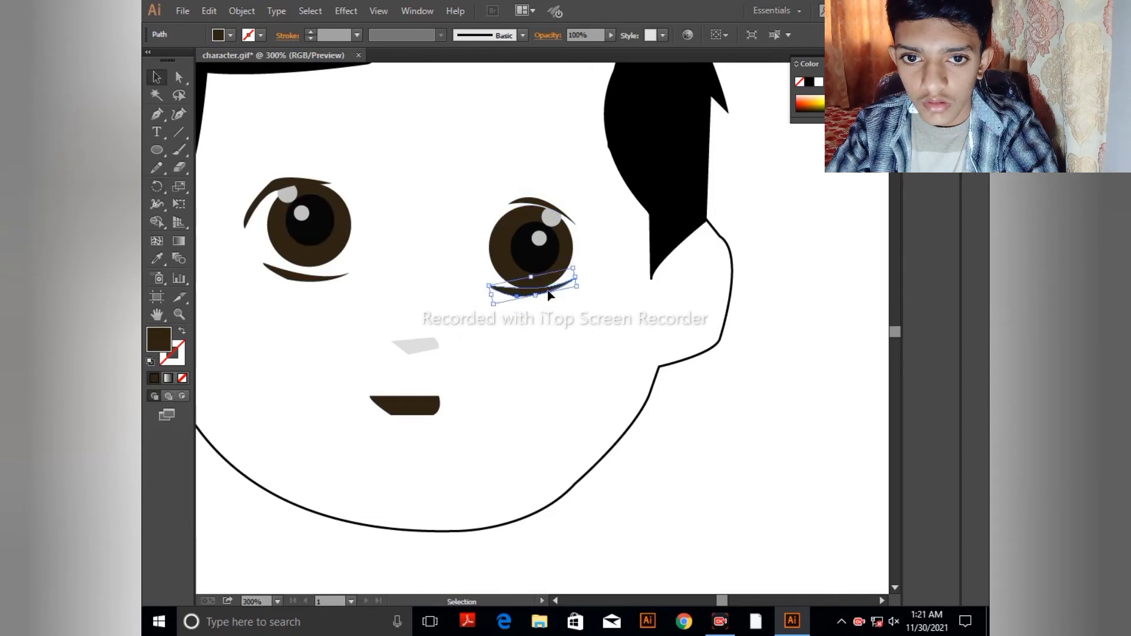
drag(549, 295, 549, 307)
click(567, 380)
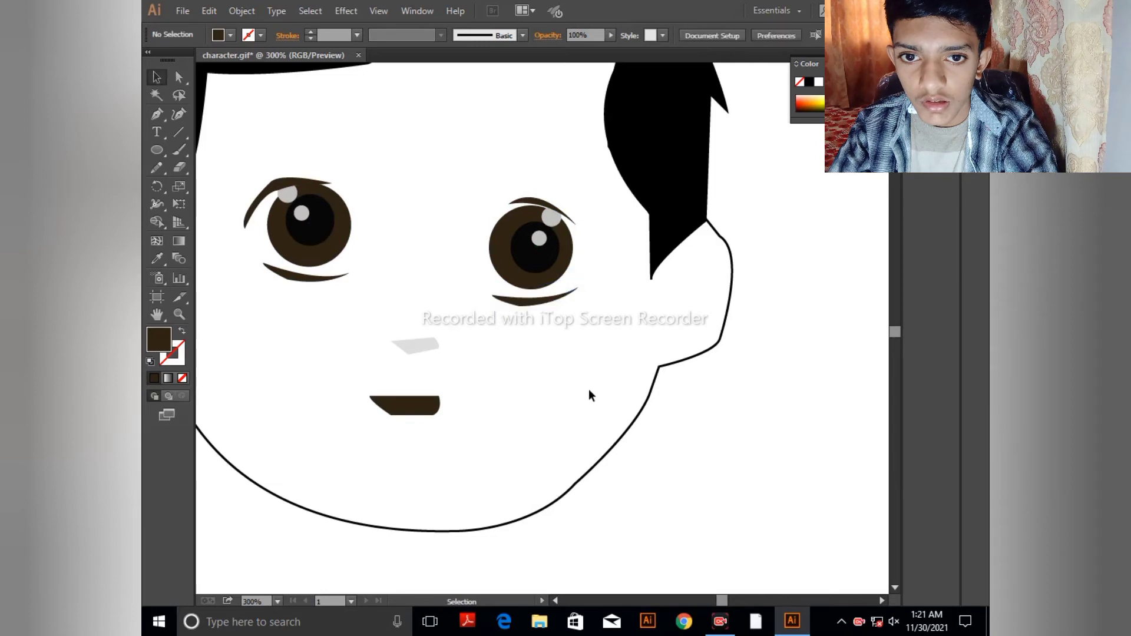
- Try filling the face outline with the skin colour sampled from the moved reference image, and undo the fill
click(634, 419)
key(ctrl+minus)
key(ctrl+minus)
key(ctrl+minus)
key(ctrl+minus)
key(ctrl+minus)
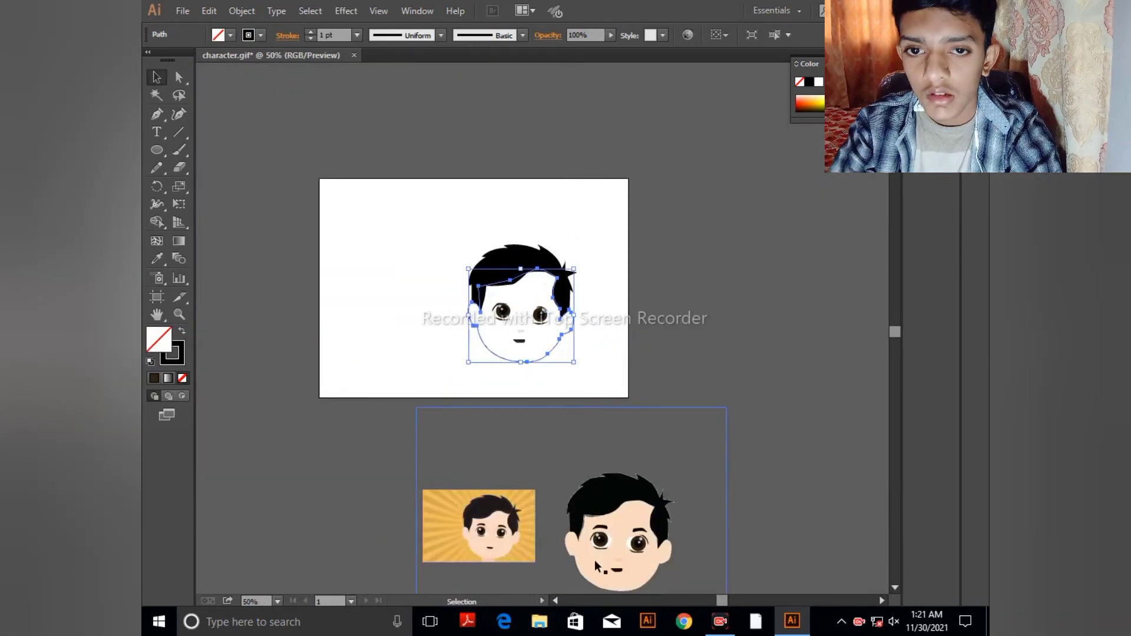
key(i)
click(611, 569)
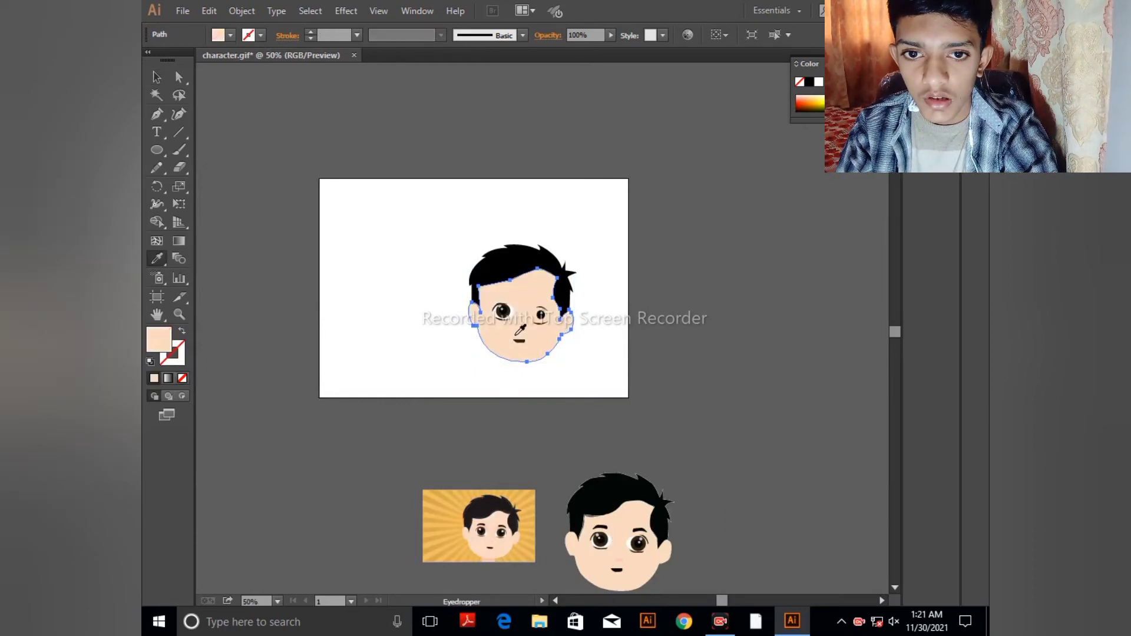
key(ctrl)
click(523, 360)
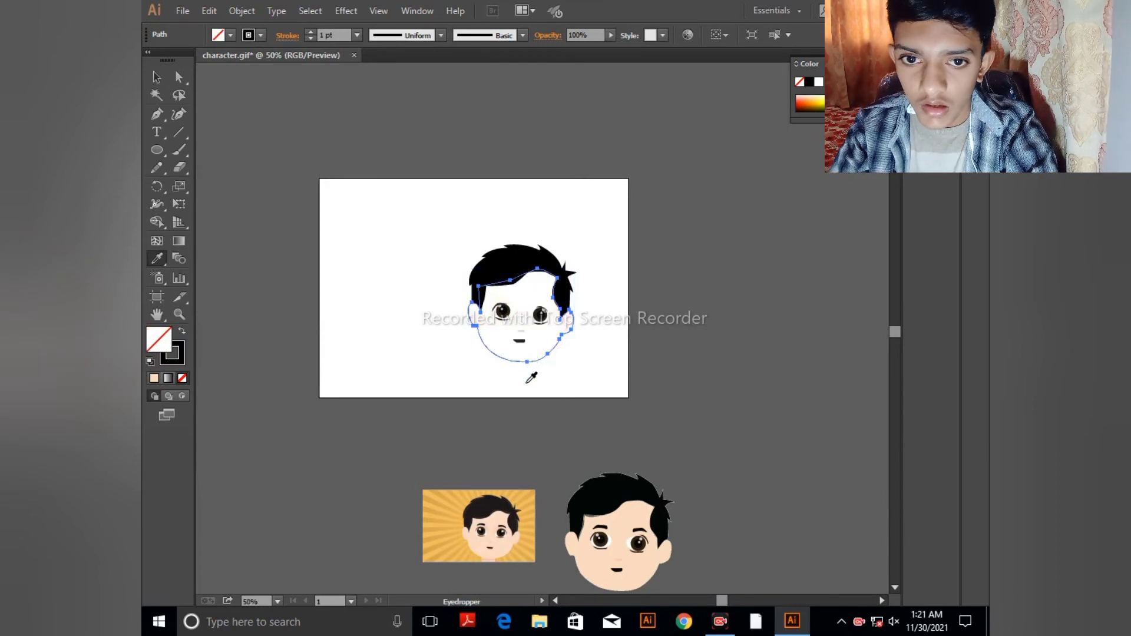
- Select both eye whites together with the right eye's brown iris and send them to the back
key(ctrl+plus)
key(ctrl+plus)
key(ctrl+plus)
key(ctrl+plus)
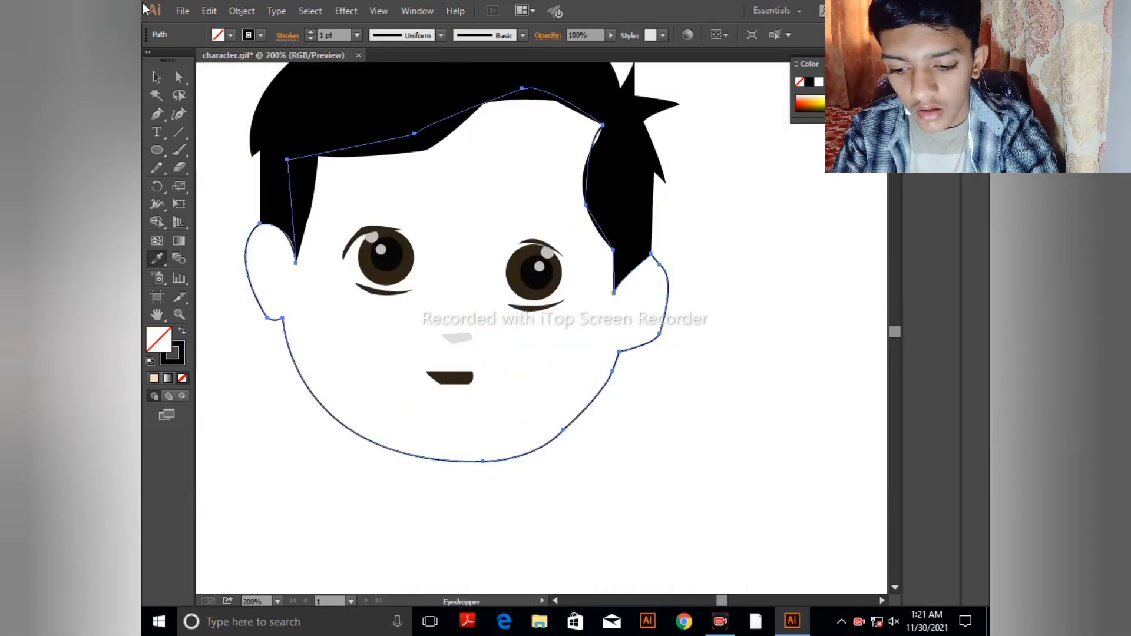
click(156, 76)
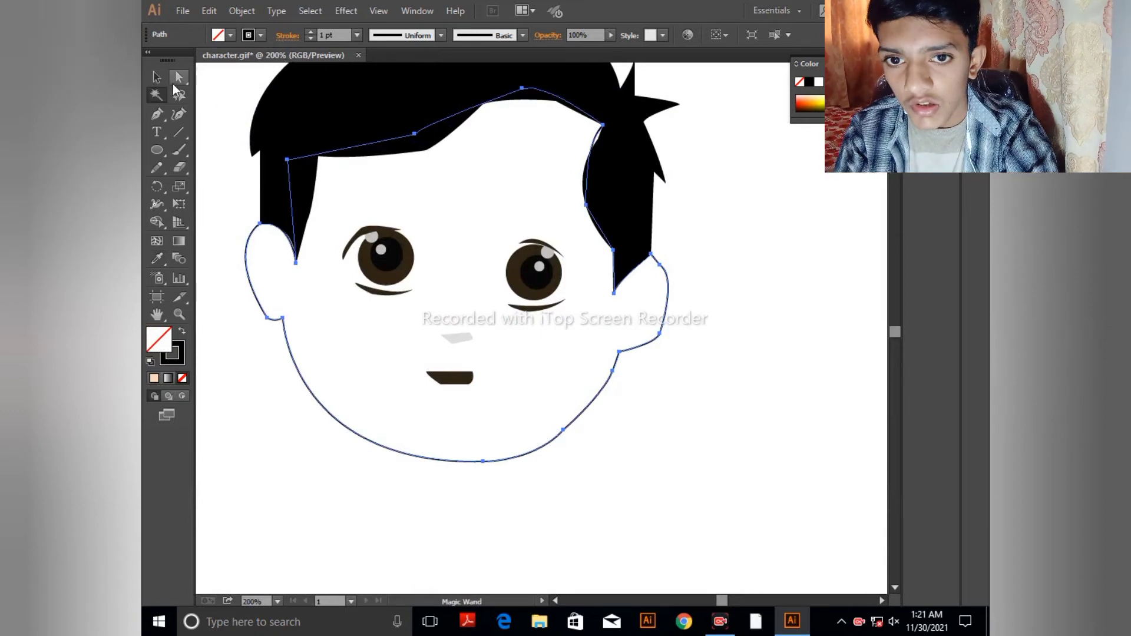
click(514, 286)
right_click(514, 282)
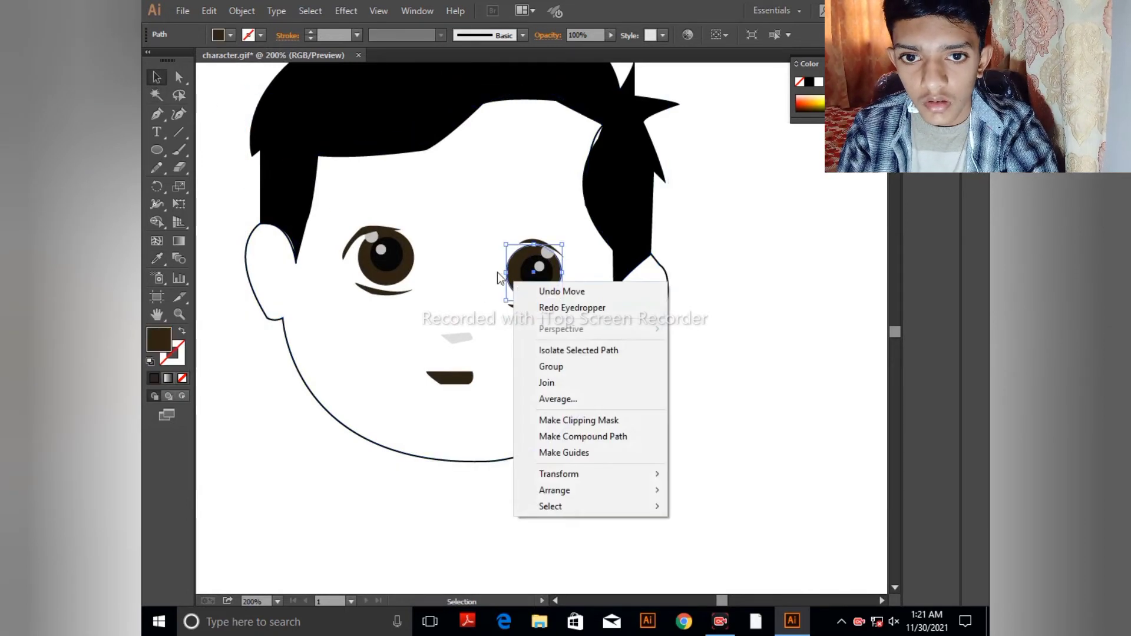
click(495, 274)
click(494, 272)
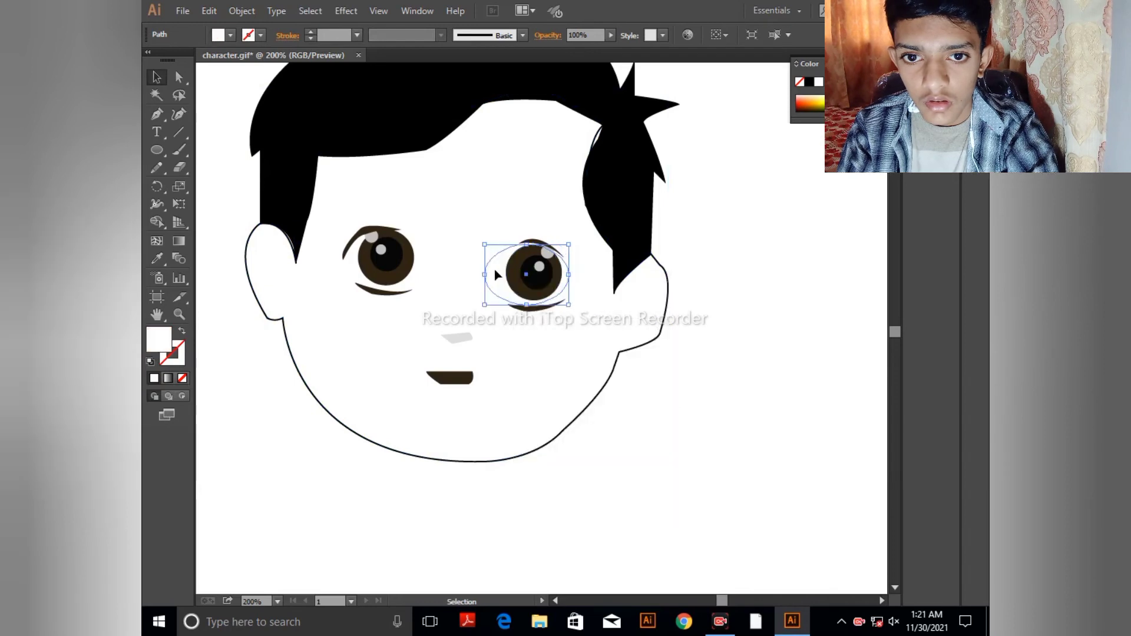
shift+click(527, 296)
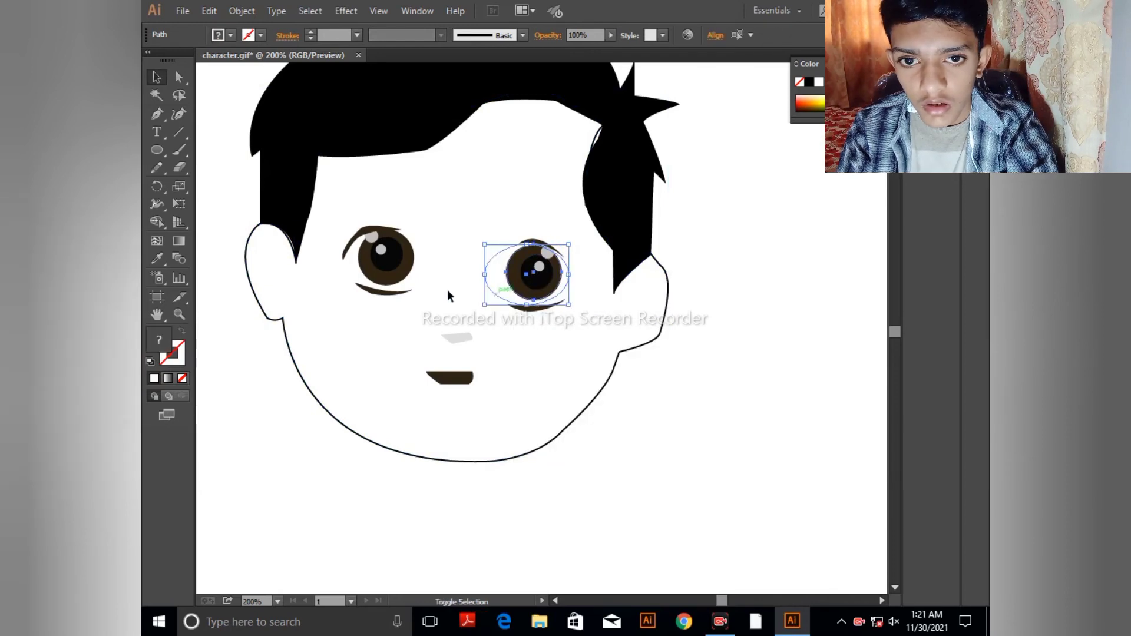
shift+click(406, 268)
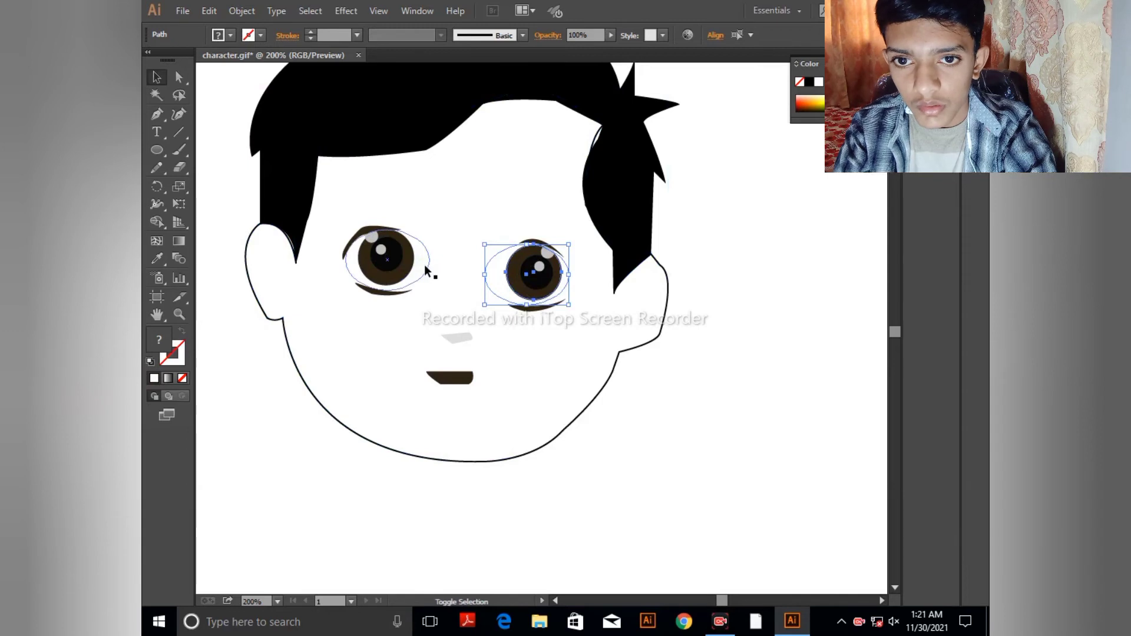
shift+click(424, 264)
right_click(425, 266)
mouse_move(499, 457)
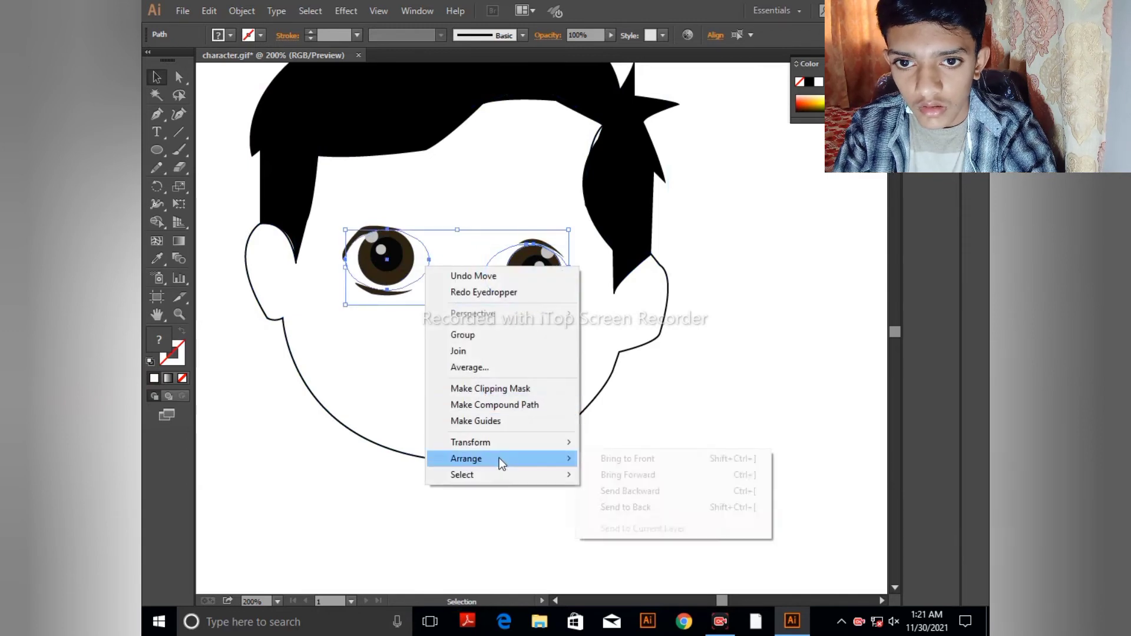
click(609, 507)
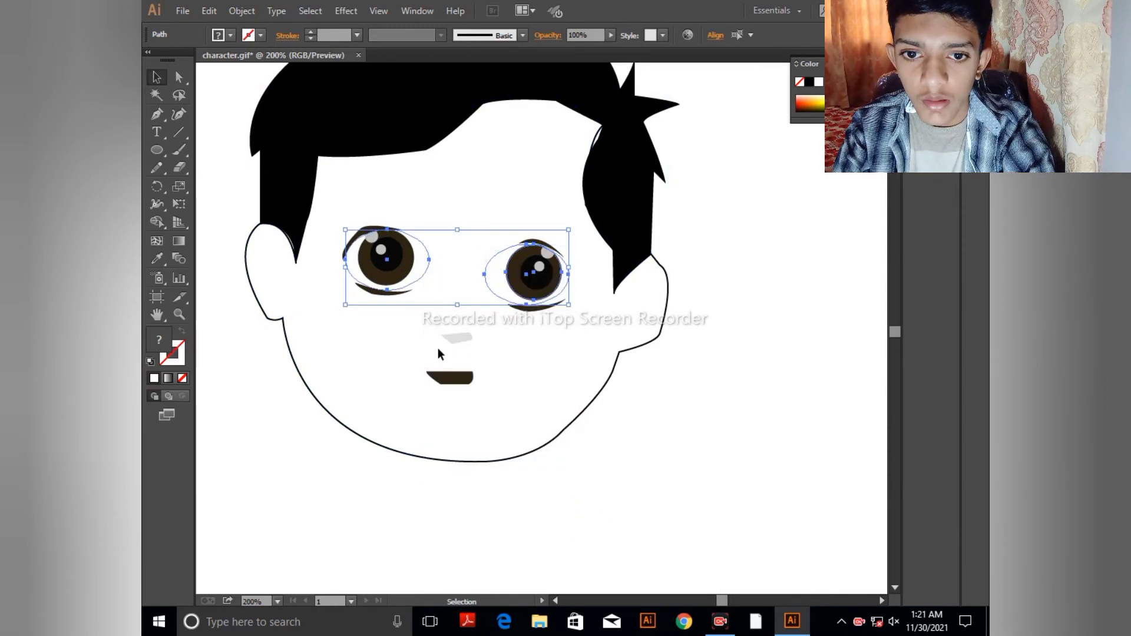
- Try bringing the selected eye whites and right iris to the front, and undo the change
right_click(411, 275)
mouse_move(469, 462)
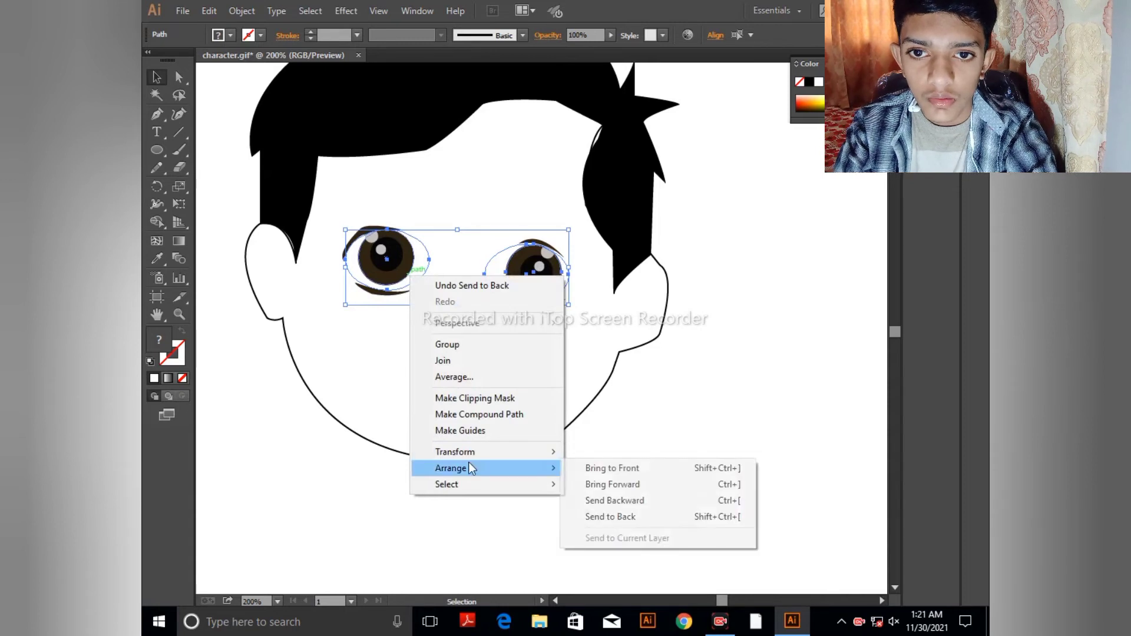
click(613, 465)
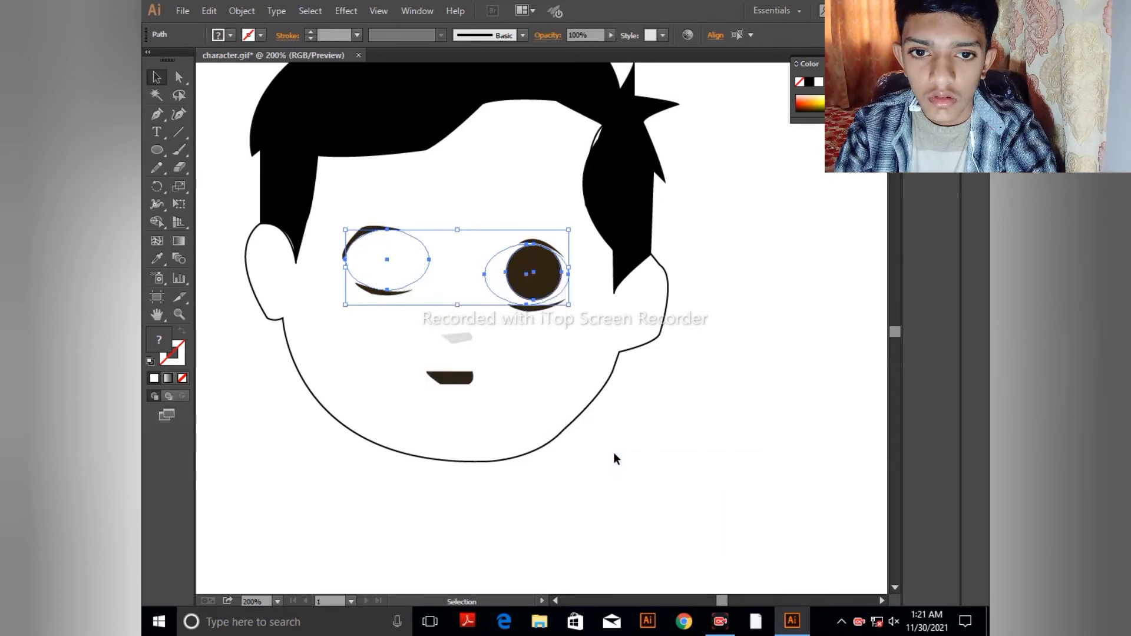
key(ctrl+z)
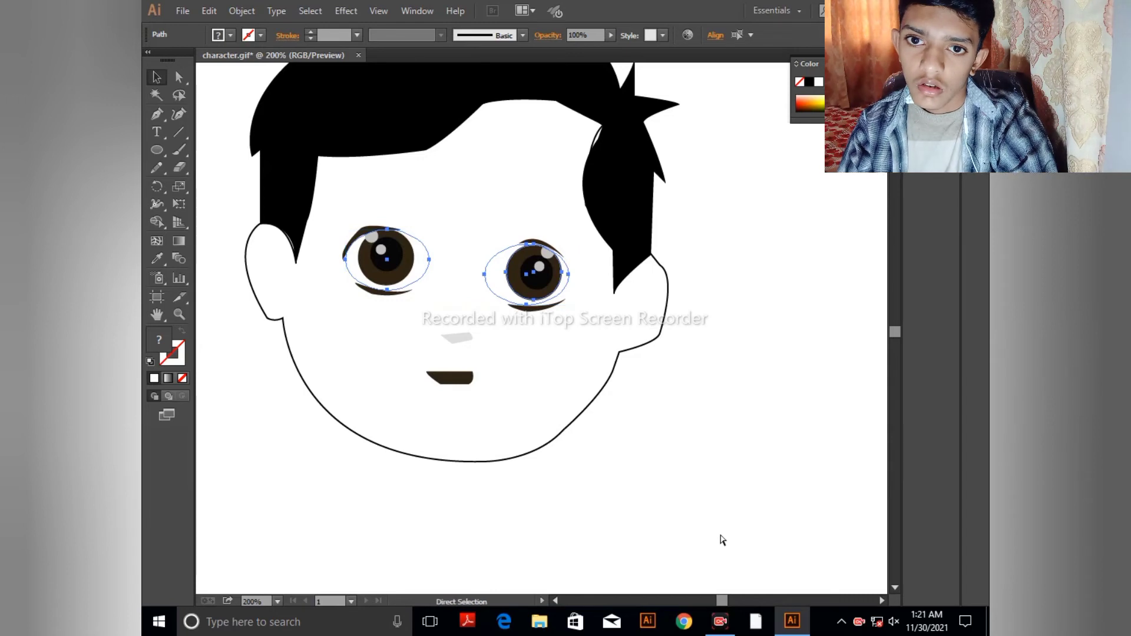
- Try applying the skin colour sampled from the reference image to the selected eye shapes, and undo the fill
key(ctrl+minus)
key(ctrl+minus)
key(ctrl+minus)
key(ctrl+minus)
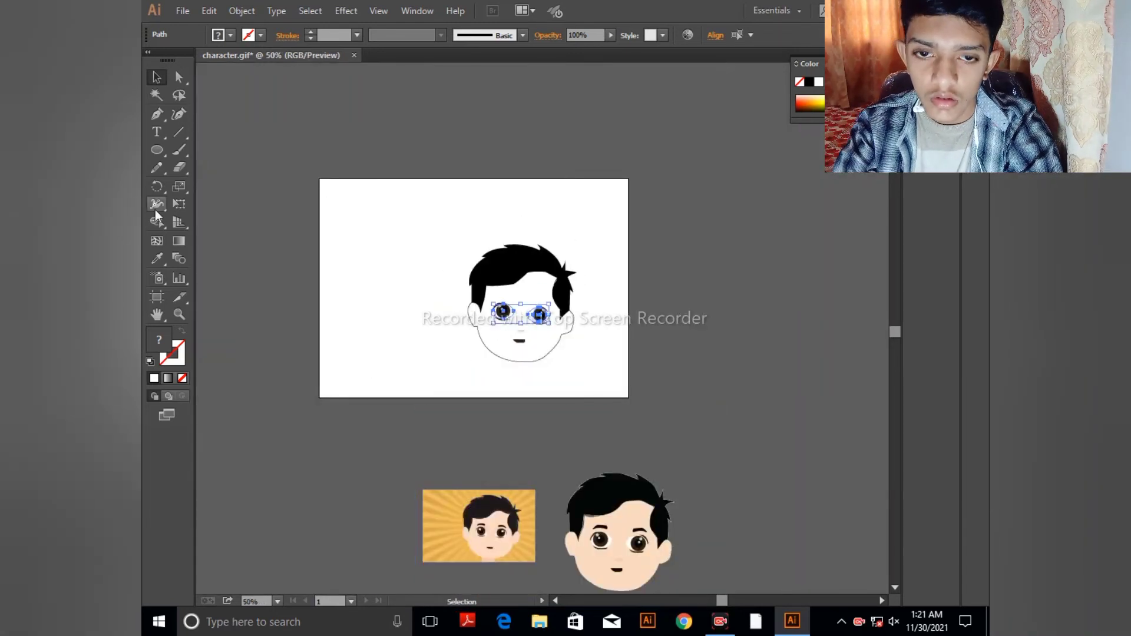
click(154, 261)
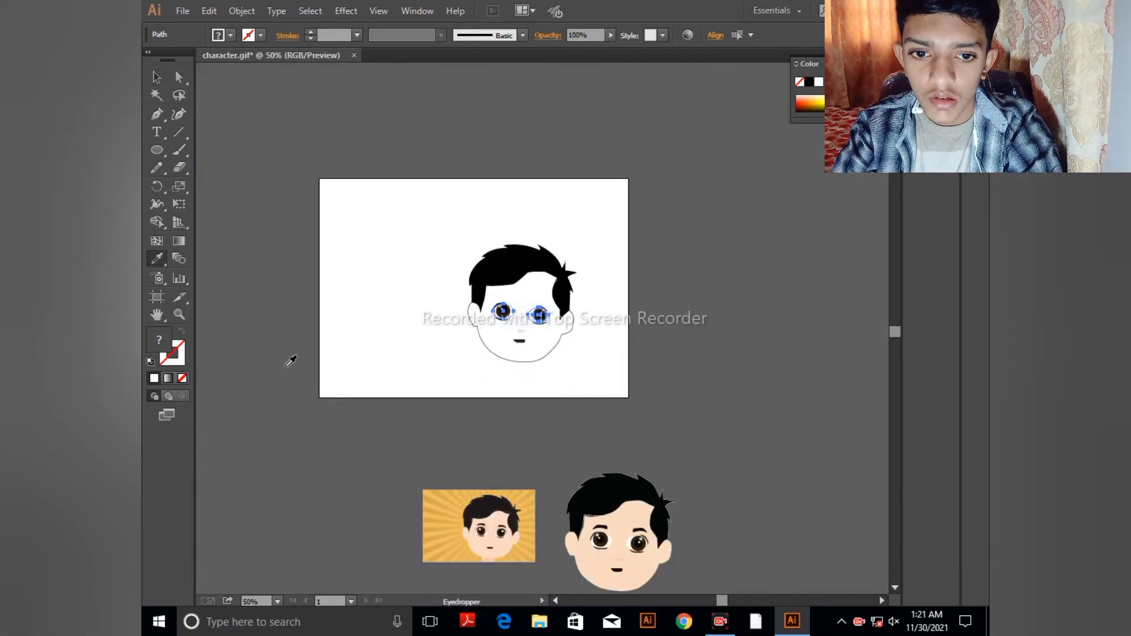
click(638, 560)
key(ctrl+z)
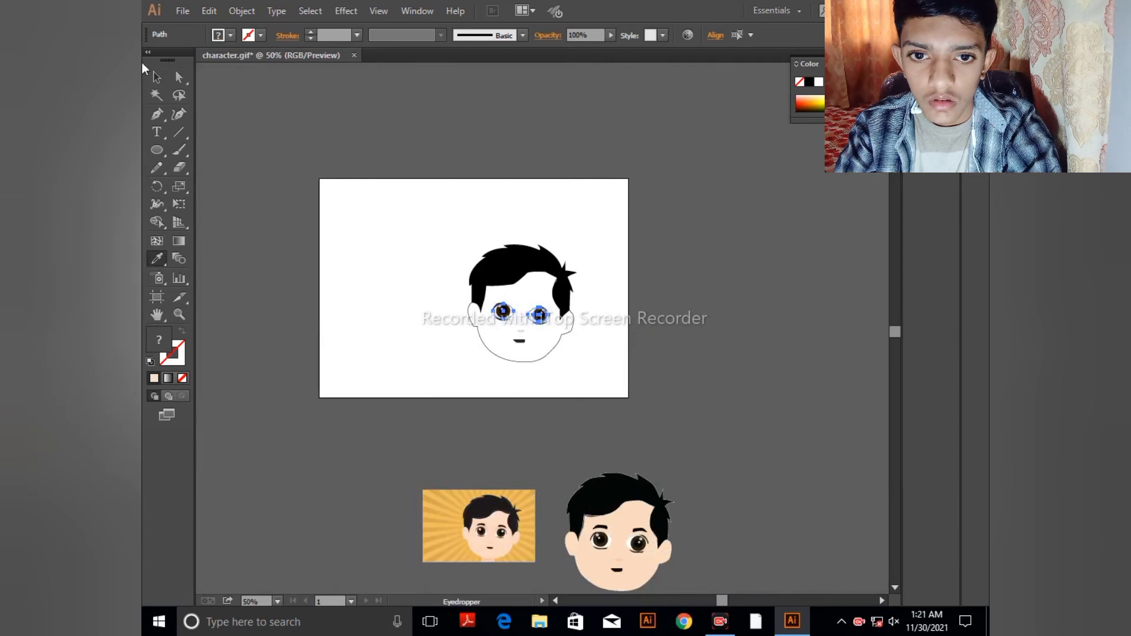
- Select only the face outline and fill it with the skin colour sampled from the reference image
click(156, 77)
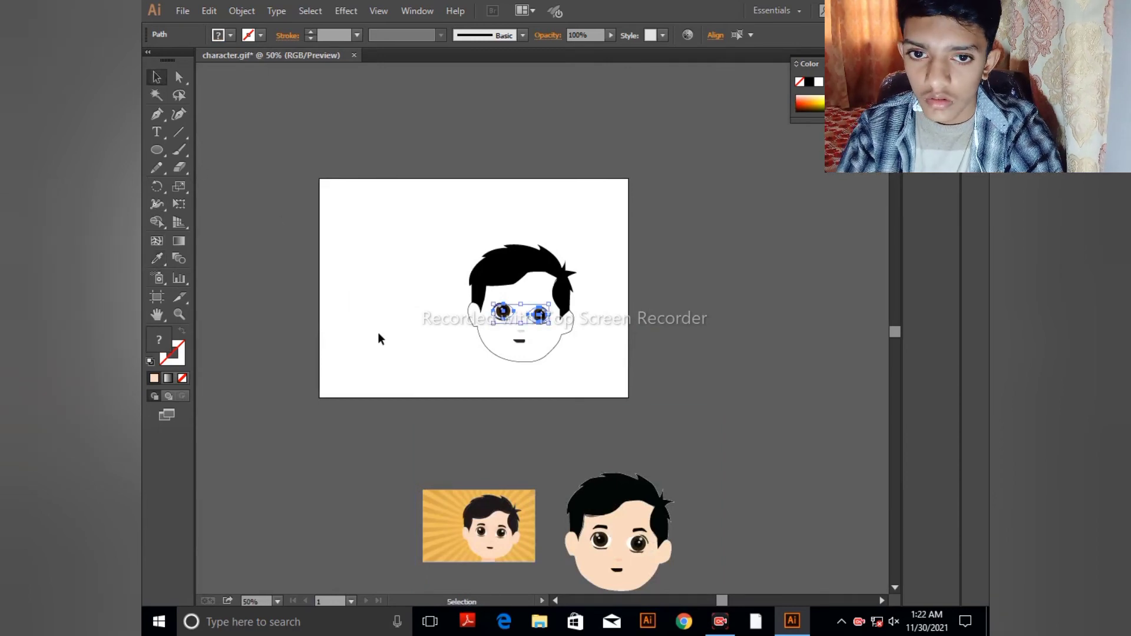
click(508, 352)
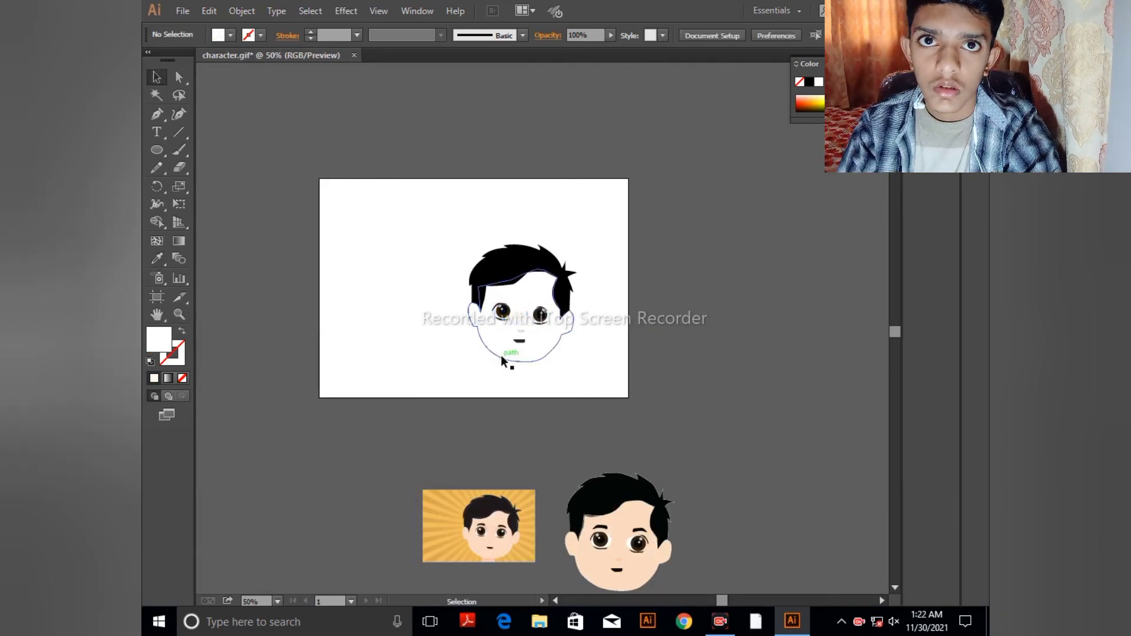
click(502, 360)
key(i)
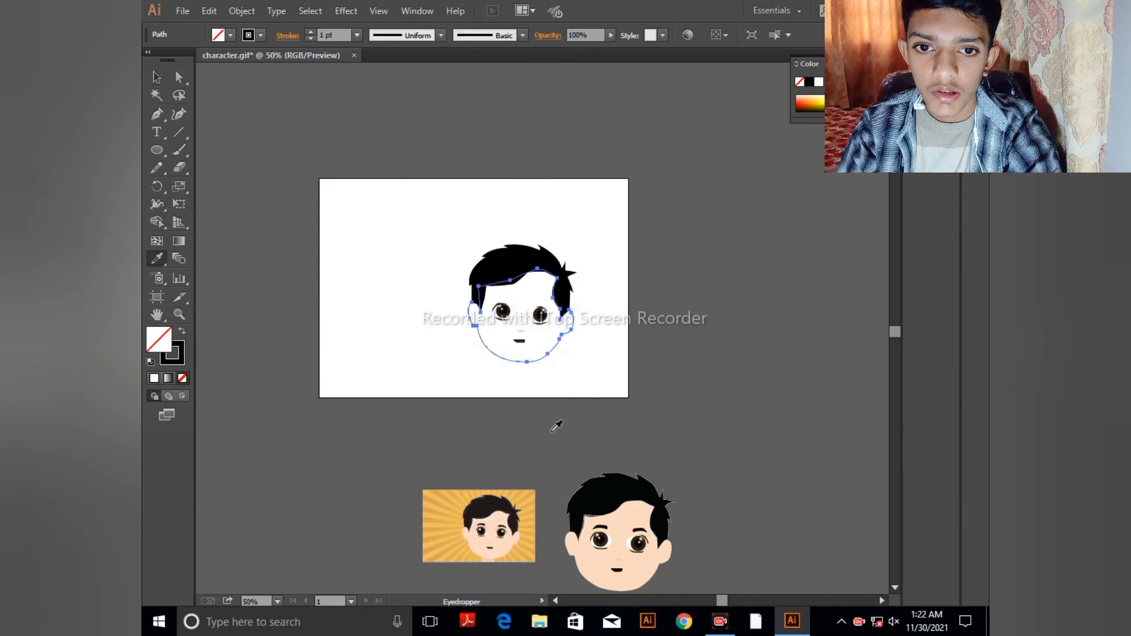
click(564, 441)
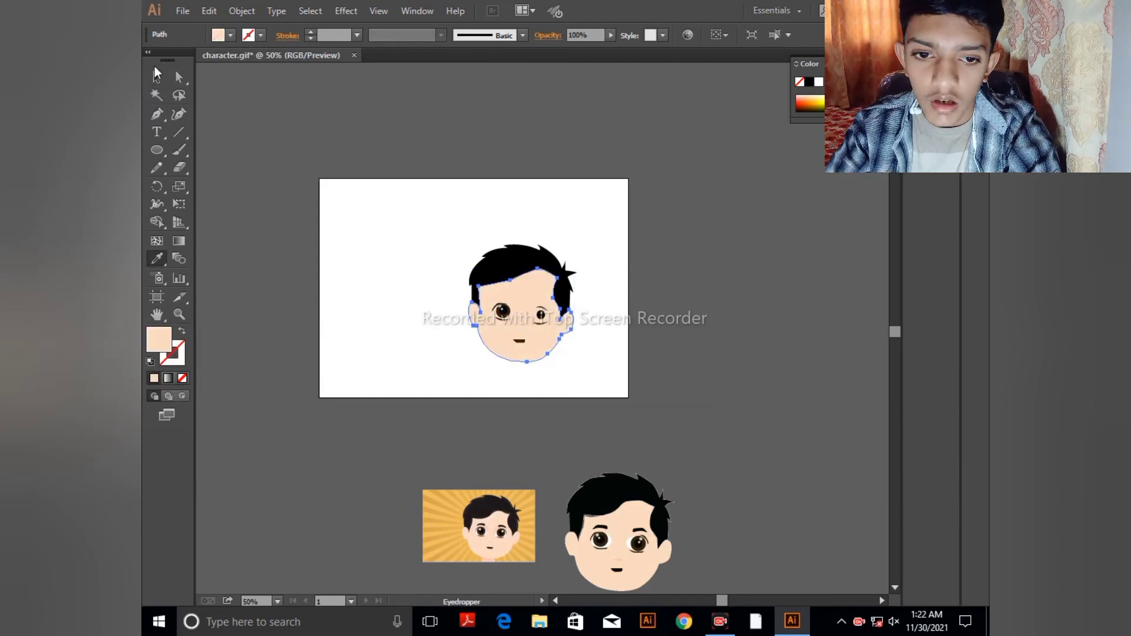
- Send the skin-coloured face shape to the back, behind the eyes and hair
click(157, 77)
right_click(533, 339)
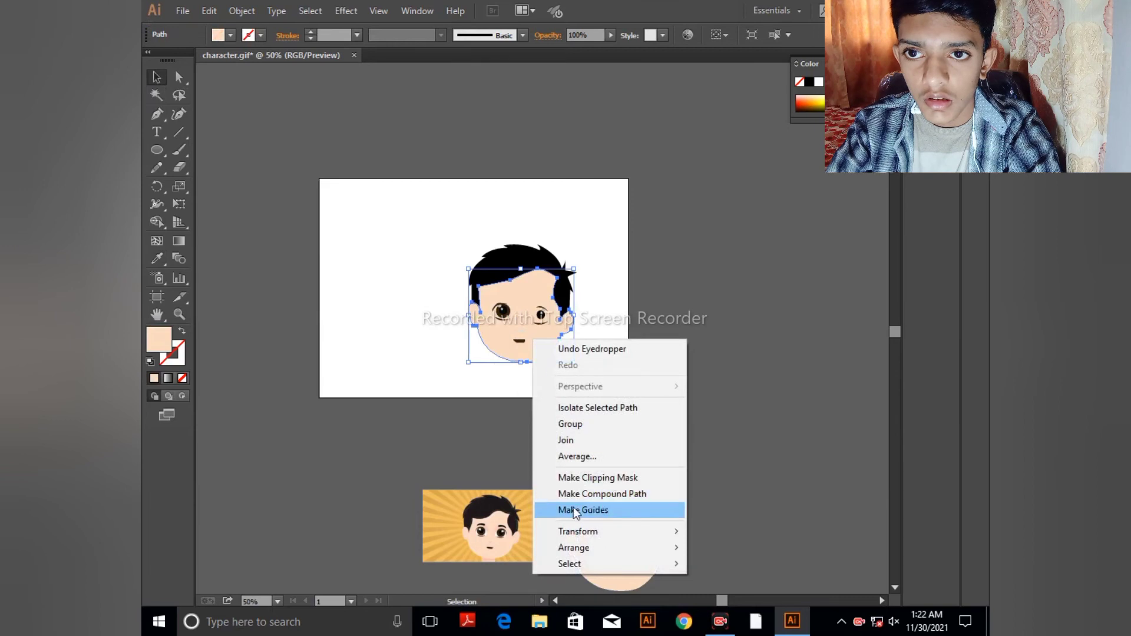
mouse_move(583, 547)
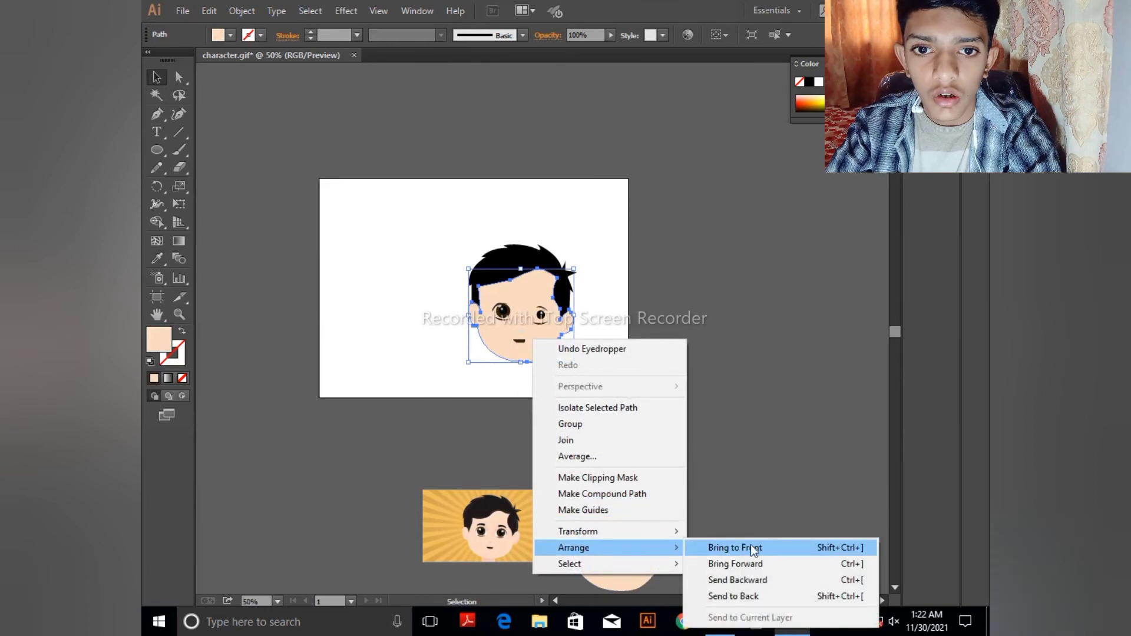
click(760, 596)
- Move the reference image up beside the traced head, with its large head overlapping the artboard's left edge, and deselect it
click(720, 424)
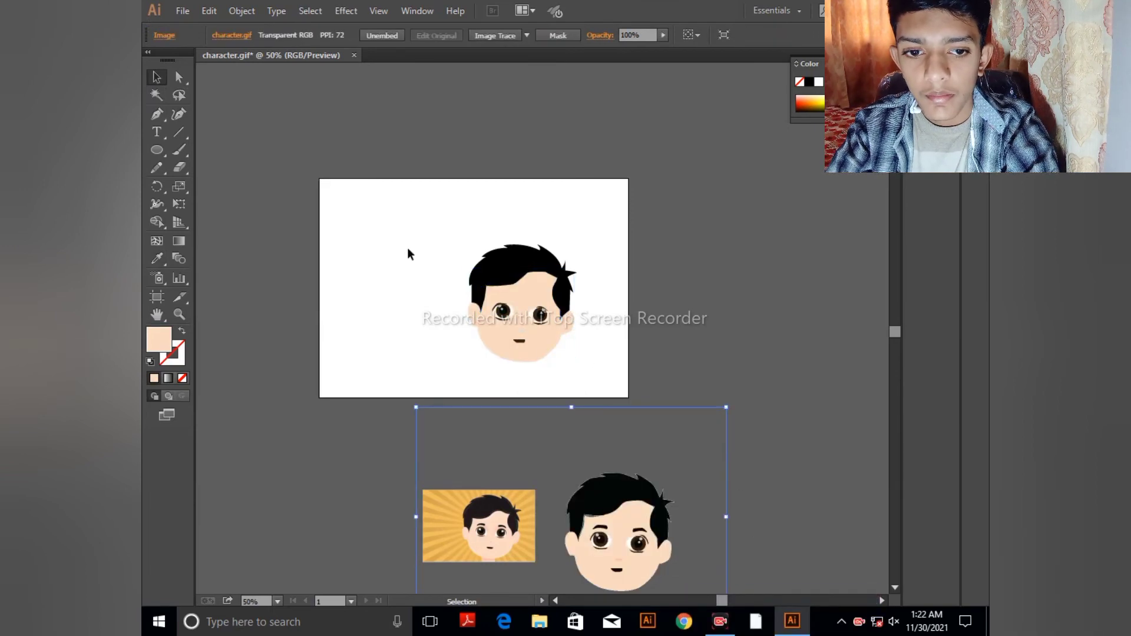
drag(380, 211, 626, 368)
click(760, 324)
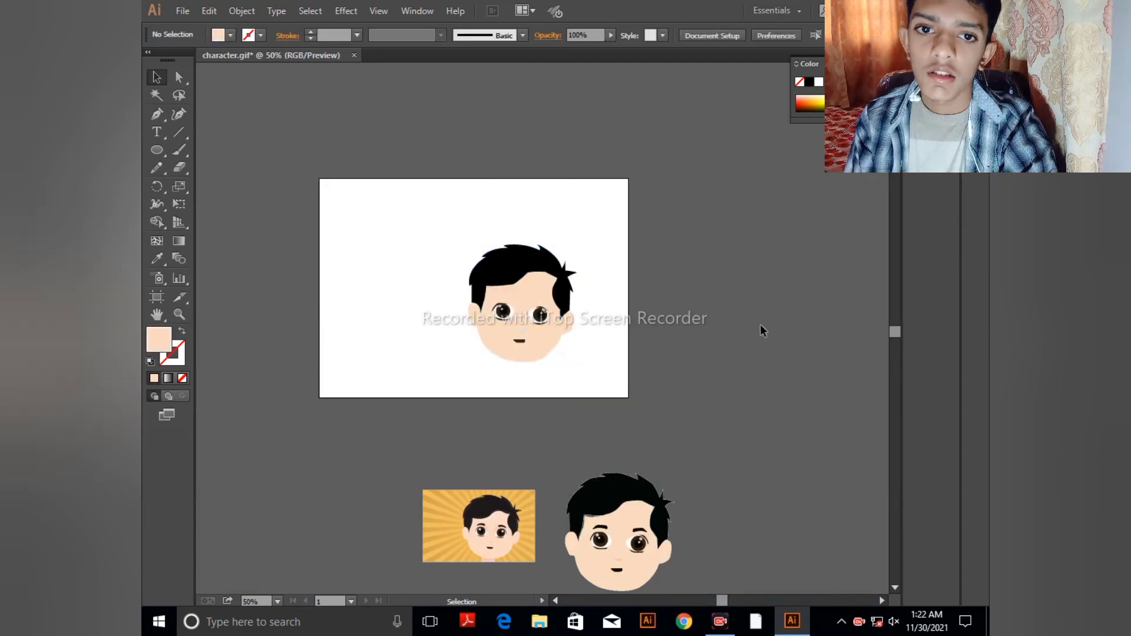
drag(591, 480, 362, 268)
click(677, 398)
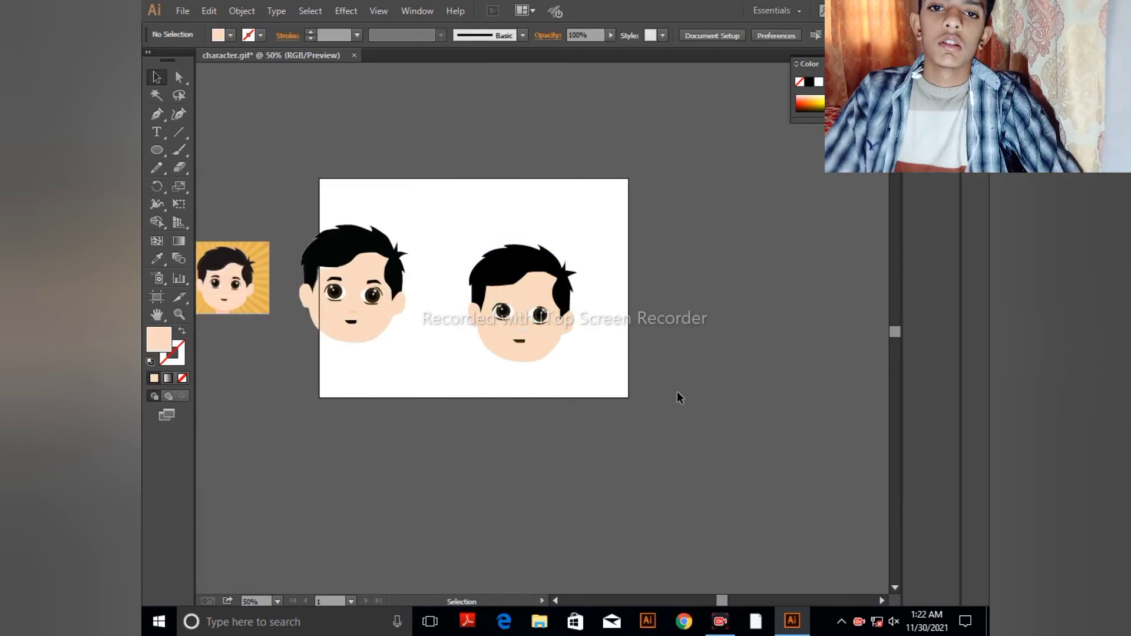
- Draw a closed, curved eyebrow above the right eye with the Pen tool and fill it with dark brown sampled from the left iris
click(157, 113)
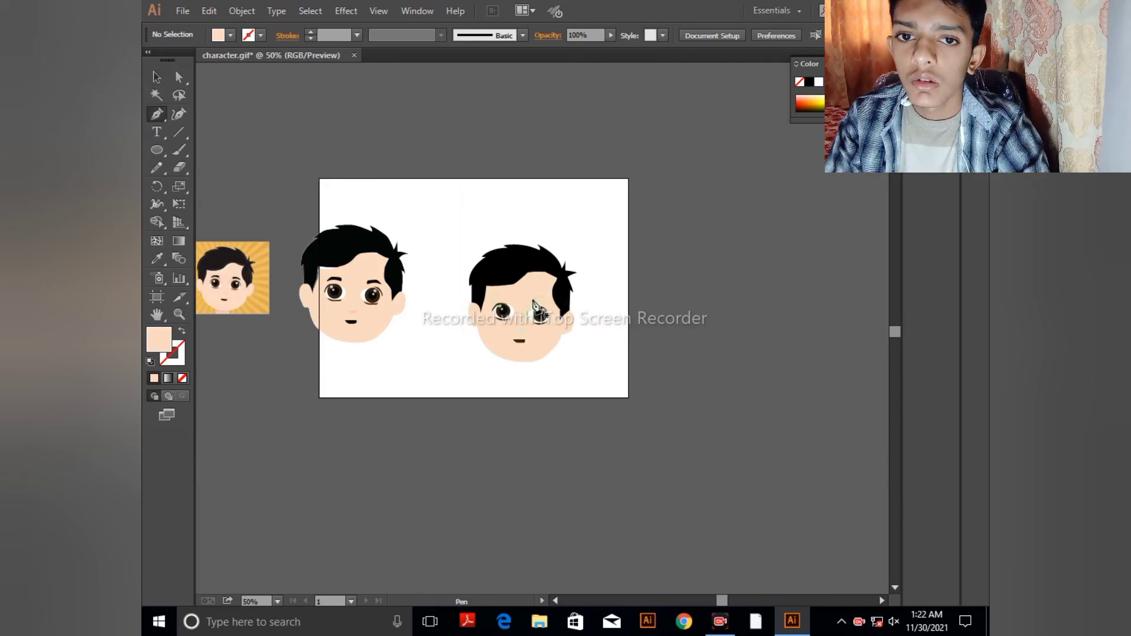
key(ctrl+plus)
key(ctrl+plus)
key(ctrl+plus)
key(ctrl+plus)
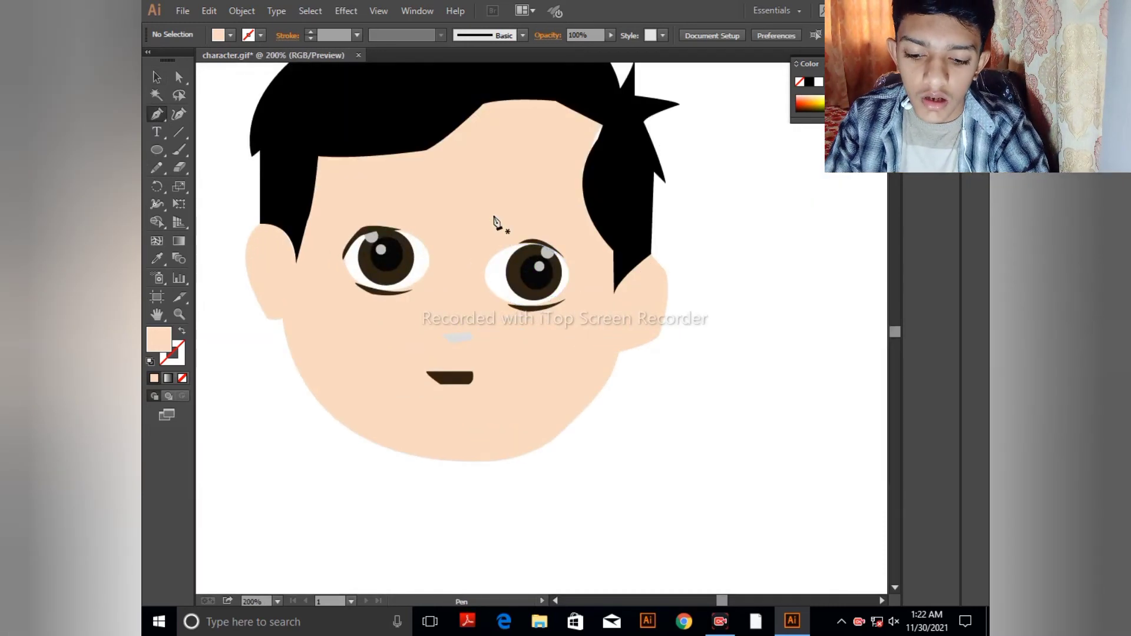
mouse_move(490, 208)
mouse_down()
mouse_move(530, 230)
mouse_move(560, 200)
mouse_move(543, 217)
mouse_move(578, 238)
mouse_move(554, 220)
mouse_move(566, 236)
mouse_move(499, 226)
mouse_up()
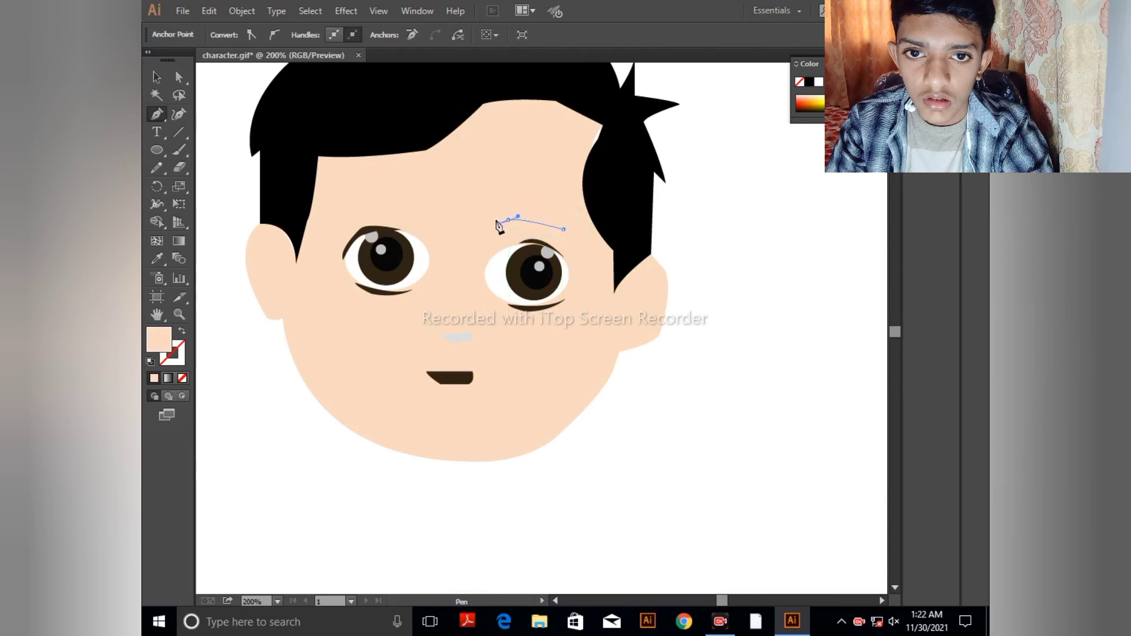
click(490, 208)
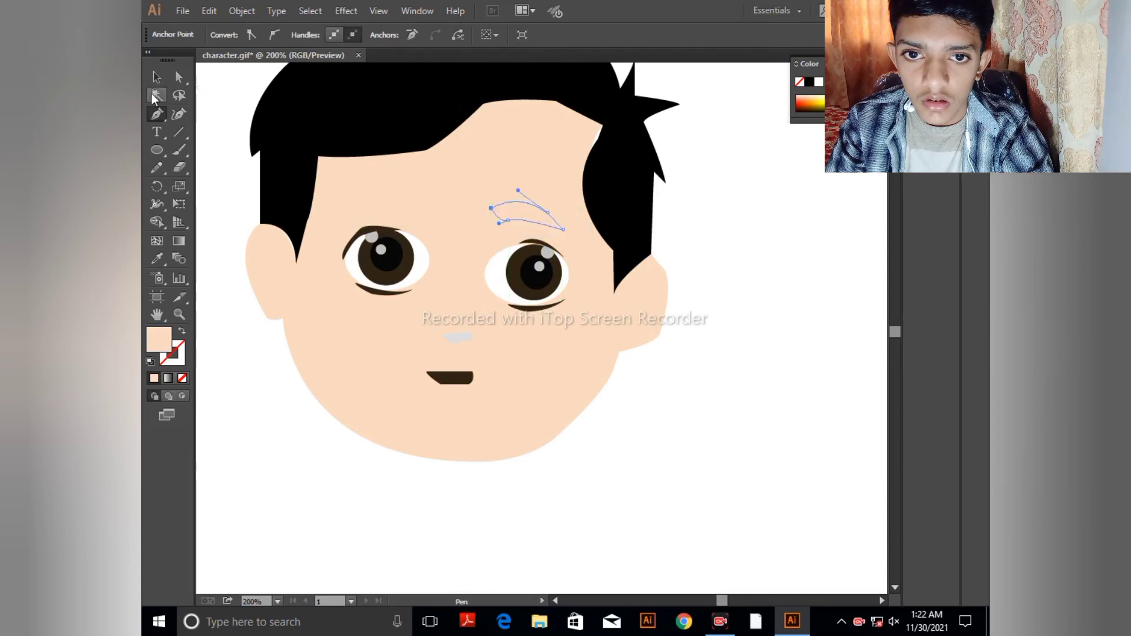
click(157, 258)
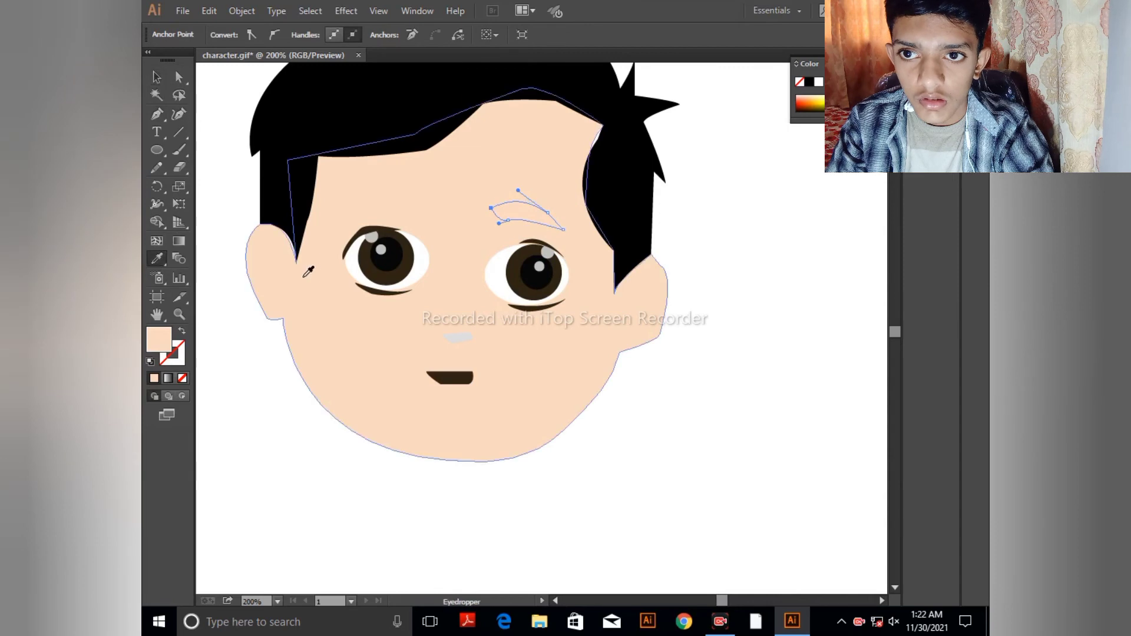
click(410, 271)
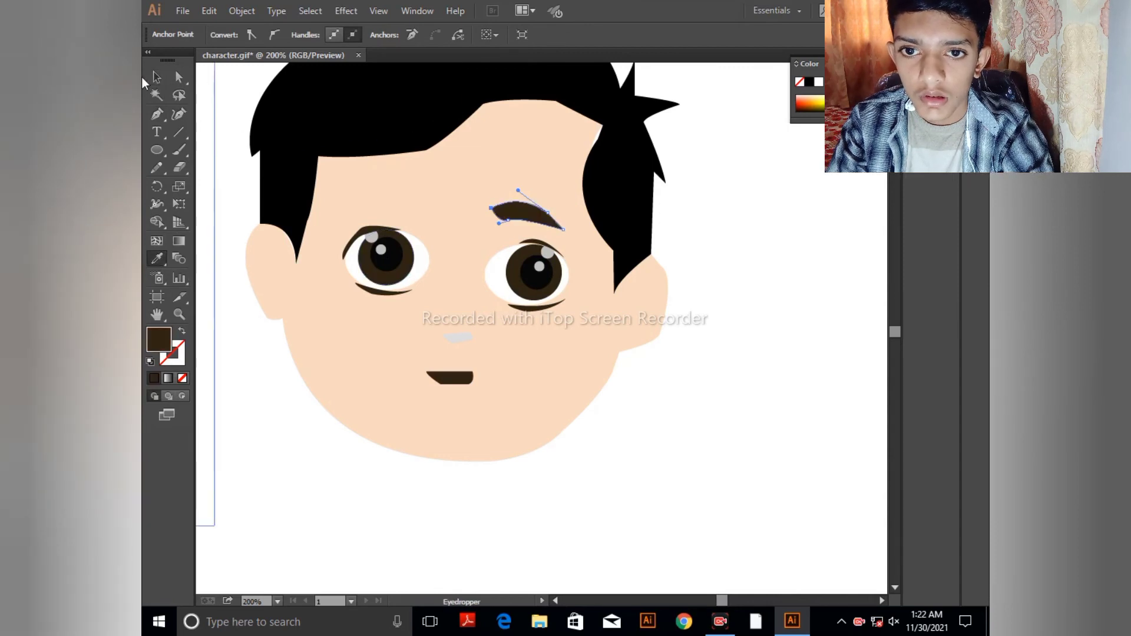
- Draw a matching dark brown eyebrow above the left eye with the Pen tool and deselect it
click(157, 113)
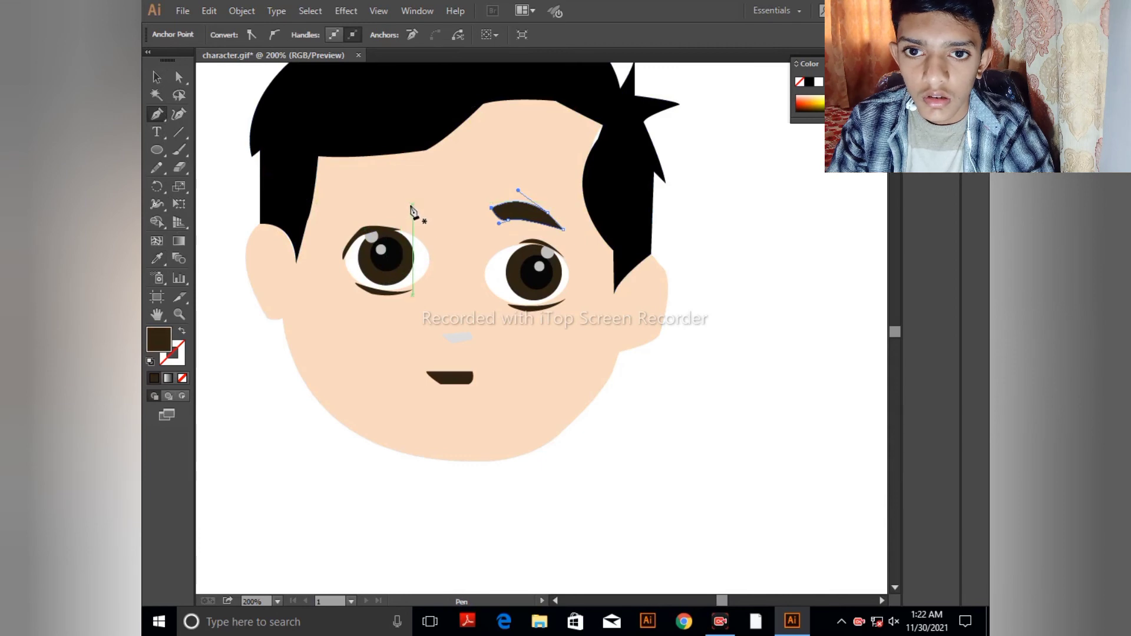
drag(359, 202, 417, 212)
click(305, 201)
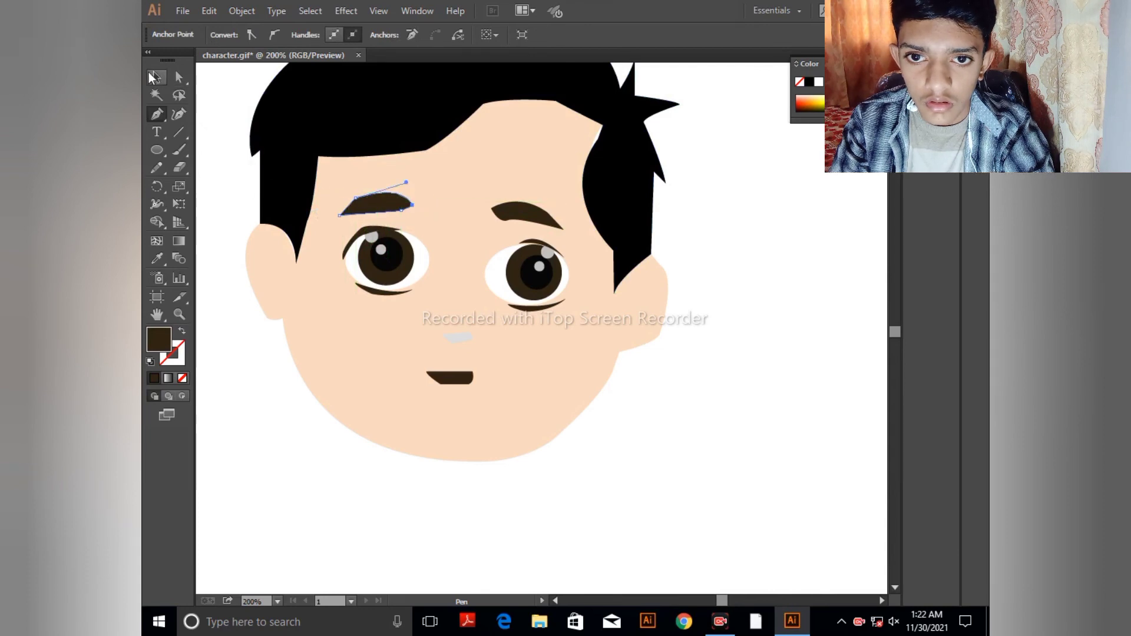
click(151, 77)
click(700, 462)
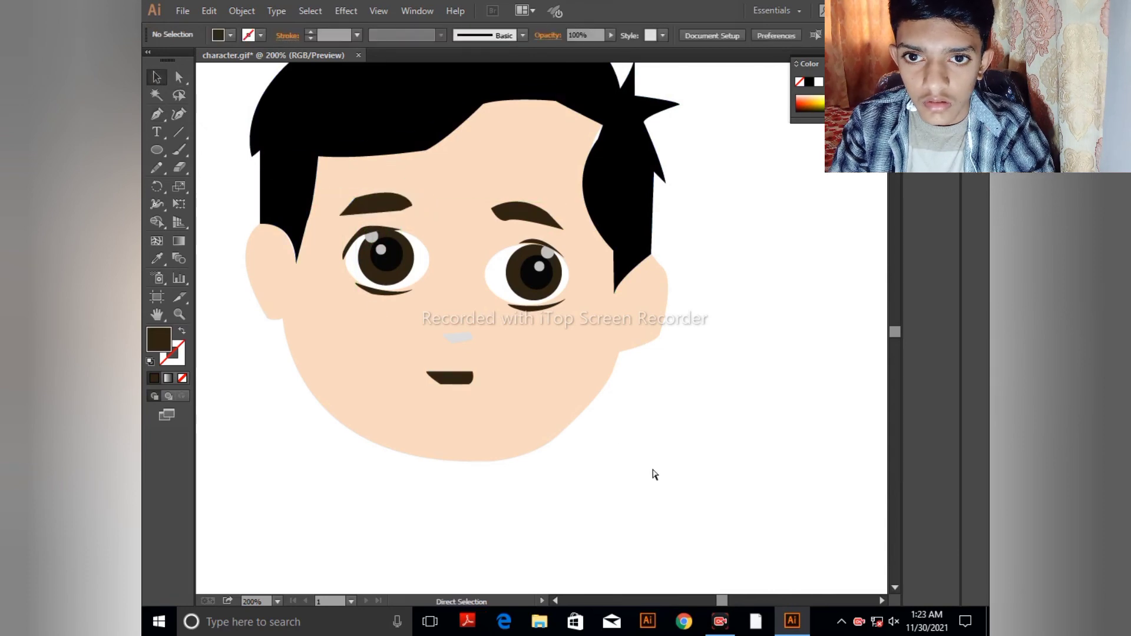
- Move the reference image off the artboard to just below it, then start closing the document and cancel
key(ctrl+minus)
key(ctrl+minus)
key(ctrl+minus)
key(ctrl+minus)
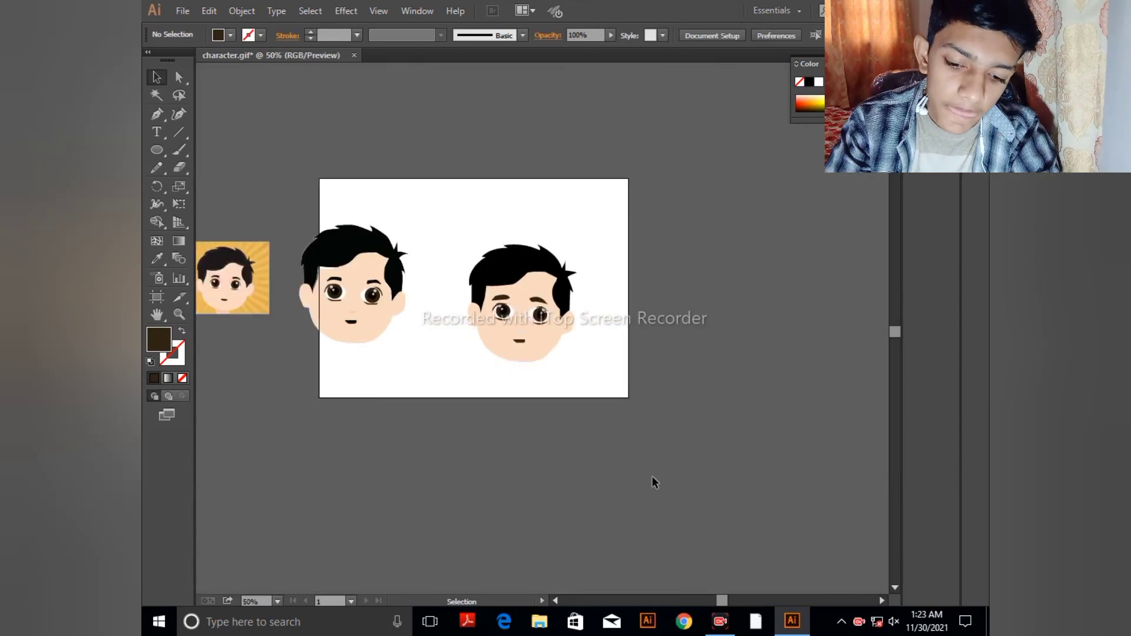
drag(459, 260, 624, 510)
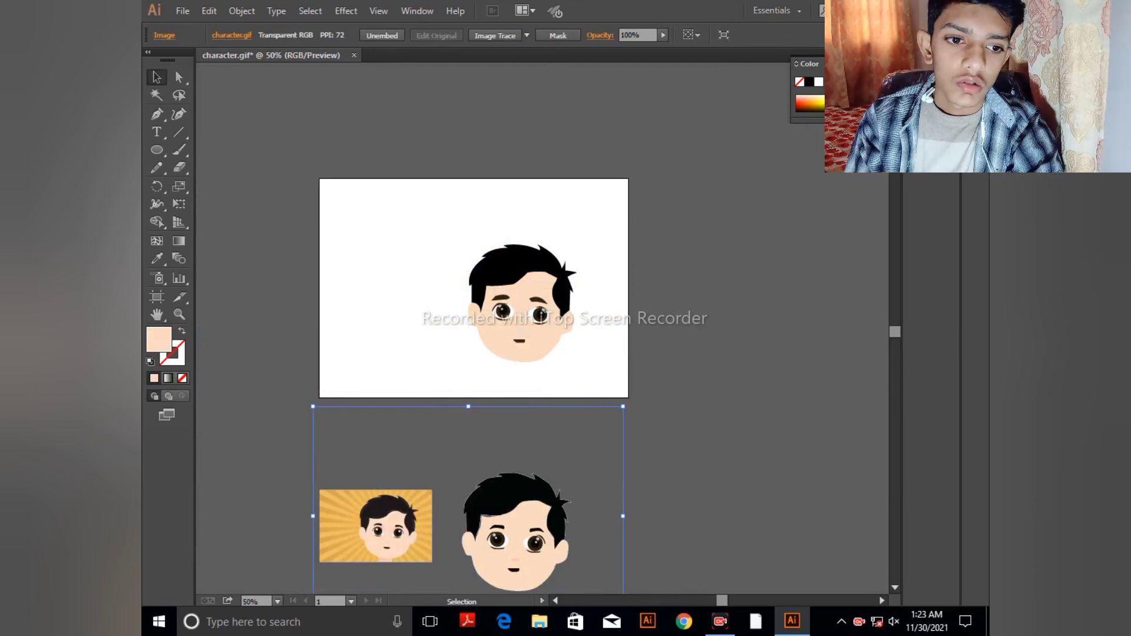
key(ctrl+w)
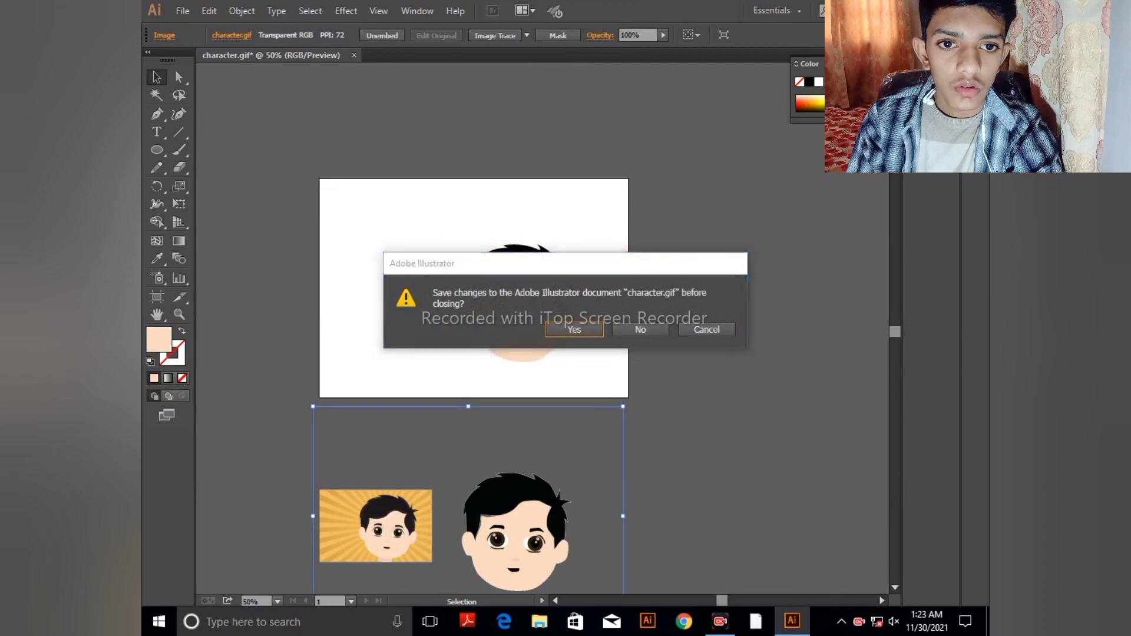
click(709, 331)
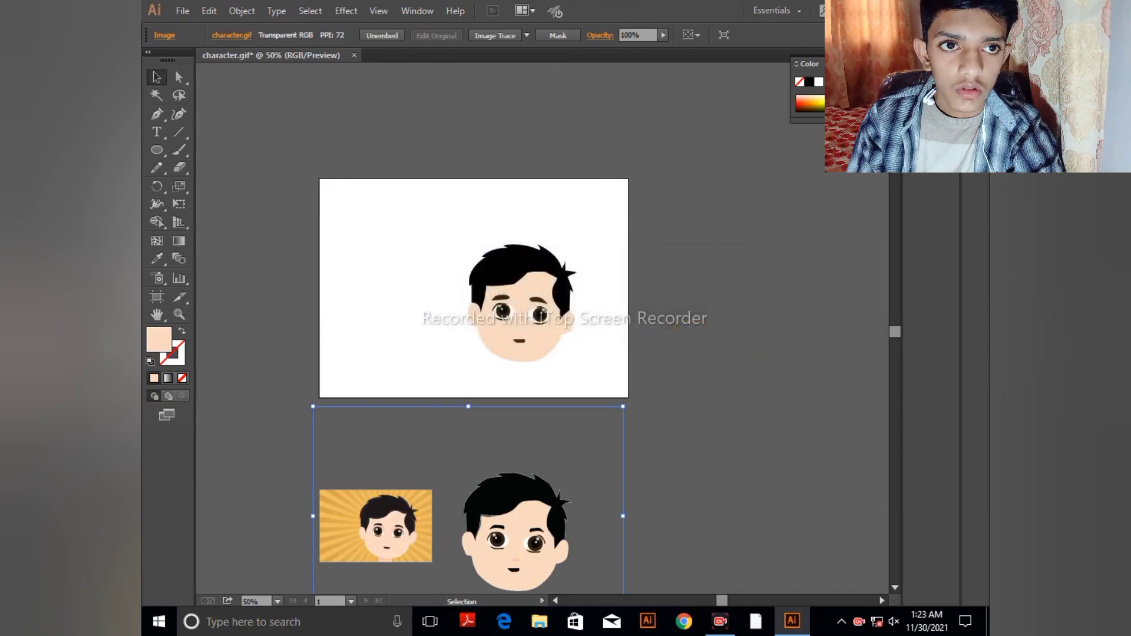